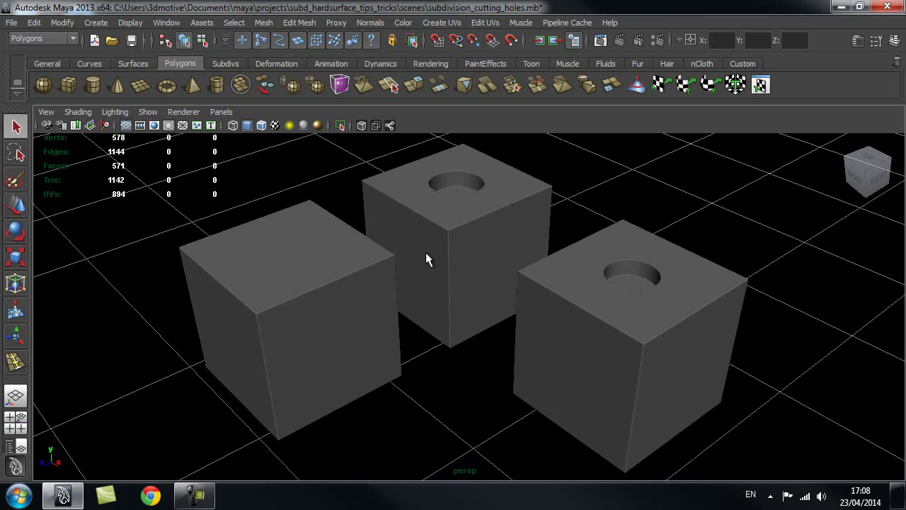
# - Select the cube without a hole and examine the edge loops across its top and sides
pyautogui.keyDown('alt'); pyautogui.moveTo(402, 269); pyautogui.dragTo(476, 254); pyautogui.keyUp('alt')
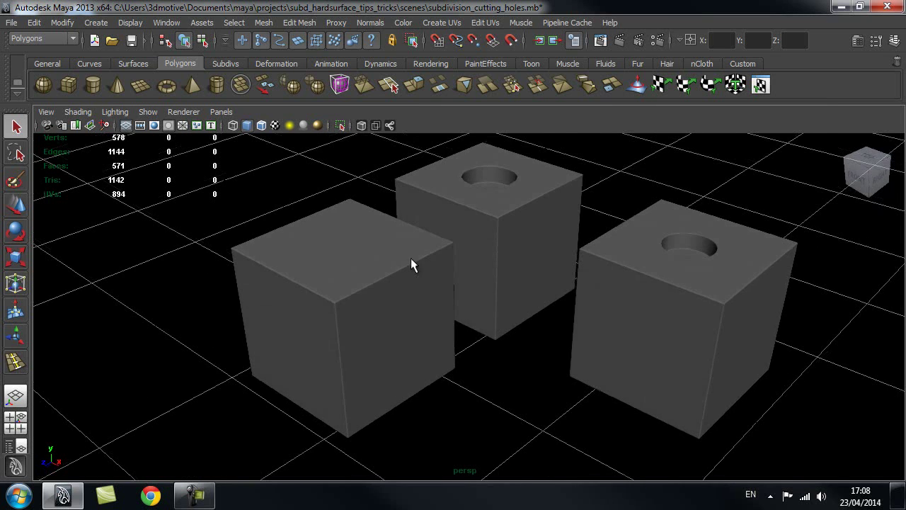
pyautogui.keyDown('alt'); pyautogui.moveTo(412, 255); pyautogui.dragTo(472, 257, button='middle'); pyautogui.keyUp('alt')
pyautogui.keyDown('alt'); pyautogui.moveTo(409, 262); pyautogui.dragTo(440, 265, button='right'); pyautogui.keyUp('alt')
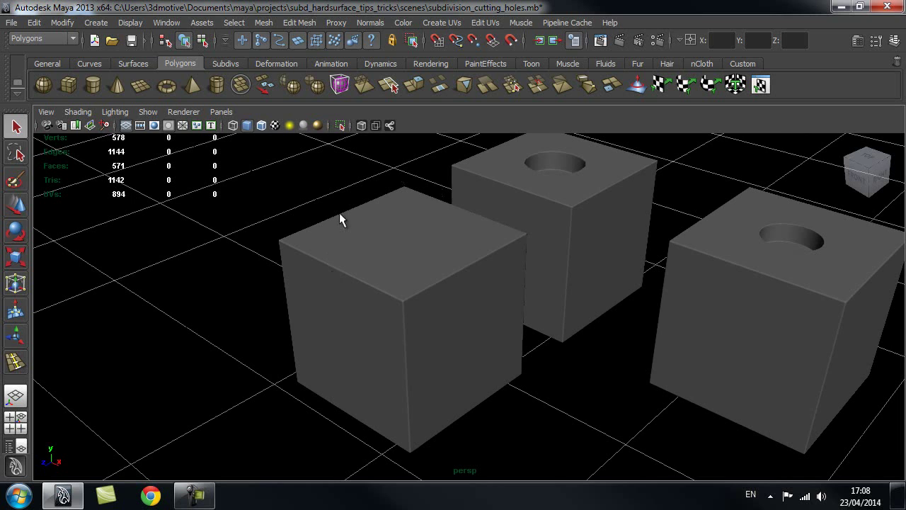
pyautogui.keyDown('alt'); pyautogui.moveTo(406, 254); pyautogui.dragTo(450, 242, button='middle'); pyautogui.keyUp('alt')
pyautogui.keyDown('alt'); pyautogui.moveTo(360, 252); pyautogui.dragTo(400, 251, button='right'); pyautogui.keyUp('alt')
pyautogui.click(434, 230)
pyautogui.keyDown('alt'); pyautogui.moveTo(367, 239); pyautogui.dragTo(522, 218); pyautogui.keyUp('alt')
pyautogui.keyDown('alt'); pyautogui.moveTo(440, 235); pyautogui.dragTo(525, 250); pyautogui.keyUp('alt')
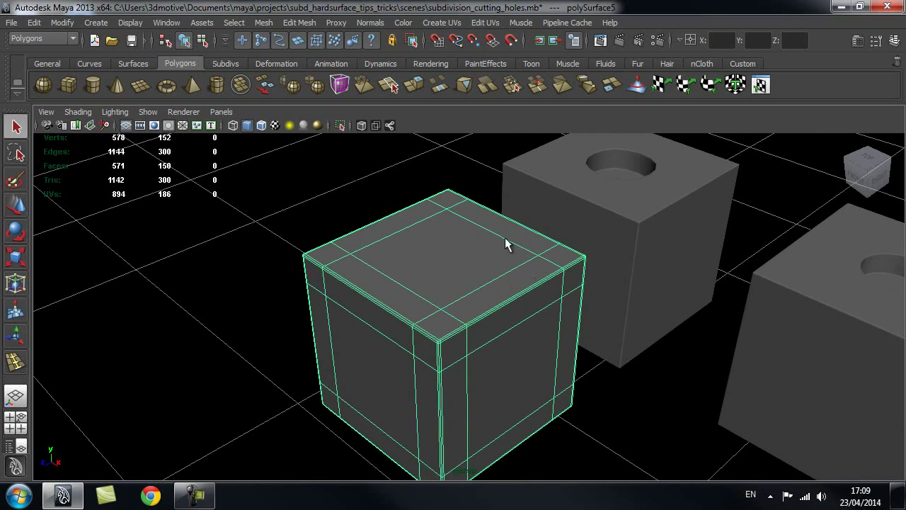
pyautogui.keyDown('alt'); pyautogui.moveTo(624, 296); pyautogui.dragTo(549, 270); pyautogui.keyUp('alt')
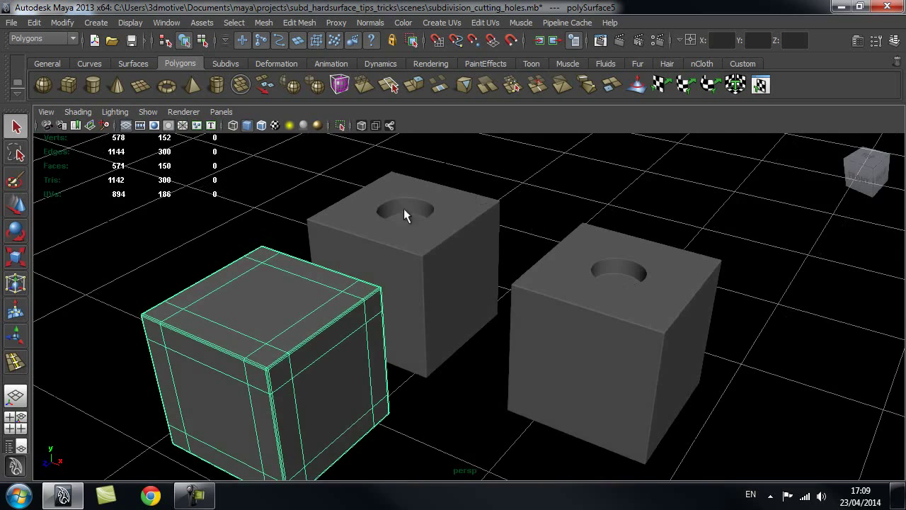
# - Examine the wireframe and shaded rim of the hole in the cube with fewer edges around its hole
pyautogui.keyDown('alt'); pyautogui.moveTo(471, 222); pyautogui.dragTo(460, 230, button='middle'); pyautogui.keyUp('alt')
pyautogui.click(407, 215)
pyautogui.keyDown('alt'); pyautogui.moveTo(439, 213); pyautogui.dragTo(542, 211, button='right'); pyautogui.keyUp('alt')
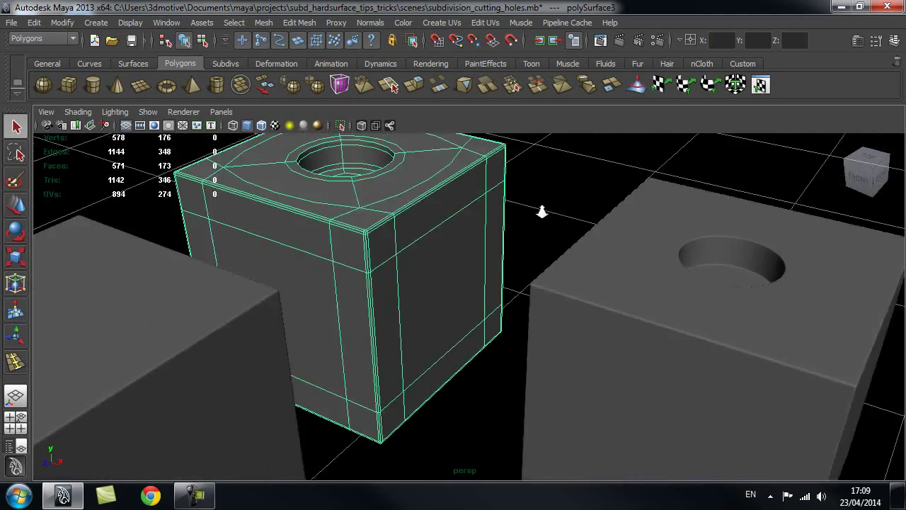
pyautogui.keyDown('alt'); pyautogui.moveTo(480, 209); pyautogui.dragTo(508, 241, button='middle'); pyautogui.keyUp('alt')
pyautogui.keyDown('alt'); pyautogui.moveTo(507, 241); pyautogui.dragTo(507, 285); pyautogui.keyUp('alt')
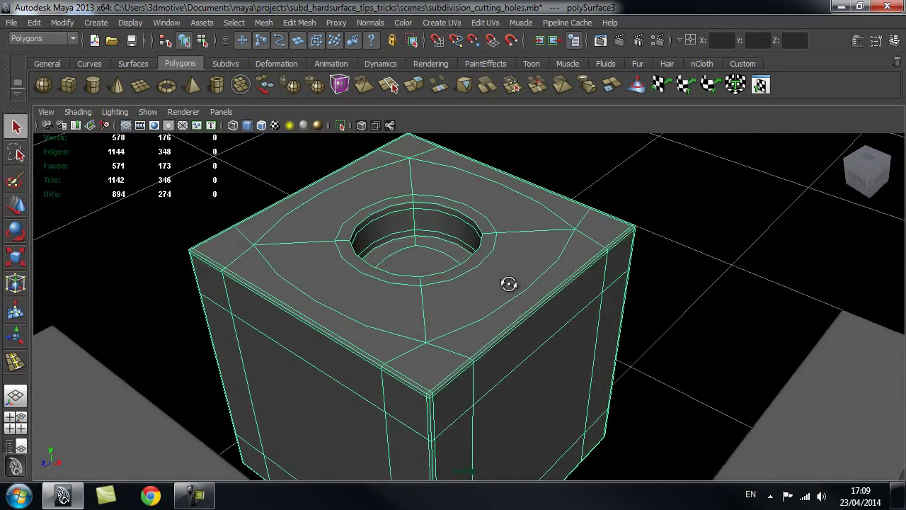
pyautogui.click(684, 188)
pyautogui.keyDown('alt'); pyautogui.moveTo(437, 213); pyautogui.dragTo(490, 244, button='middle'); pyautogui.keyUp('alt')
pyautogui.keyDown('alt'); pyautogui.moveTo(491, 244); pyautogui.dragTo(516, 235, button='right'); pyautogui.keyUp('alt')
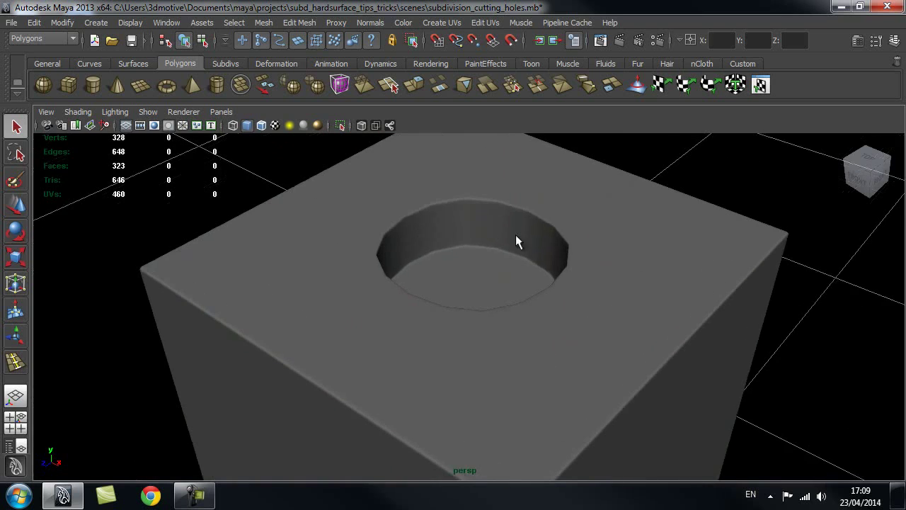
# - Examine the rim and inner wall of the hole in the denser cube from several angles
pyautogui.click(580, 227)
pyautogui.scroll(-5, 658, 257)
pyautogui.keyDown('alt'); pyautogui.moveTo(723, 315); pyautogui.dragTo(462, 162, button='middle'); pyautogui.keyUp('alt')
pyautogui.keyDown('alt'); pyautogui.moveTo(698, 265); pyautogui.dragTo(518, 190, button='middle'); pyautogui.keyUp('alt')
pyautogui.keyDown('alt'); pyautogui.moveTo(633, 246); pyautogui.dragTo(587, 265, button='middle'); pyautogui.keyUp('alt')
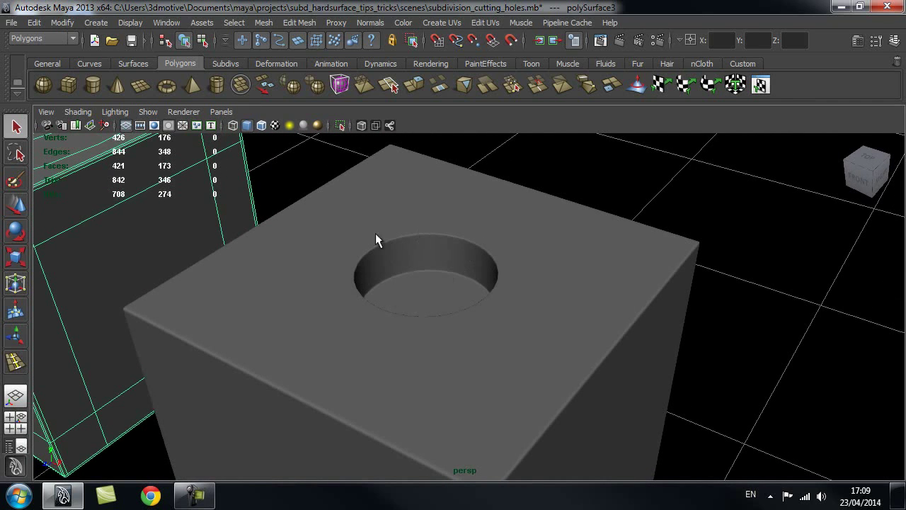
pyautogui.keyDown('alt'); pyautogui.moveTo(462, 273); pyautogui.dragTo(471, 238); pyautogui.keyUp('alt')
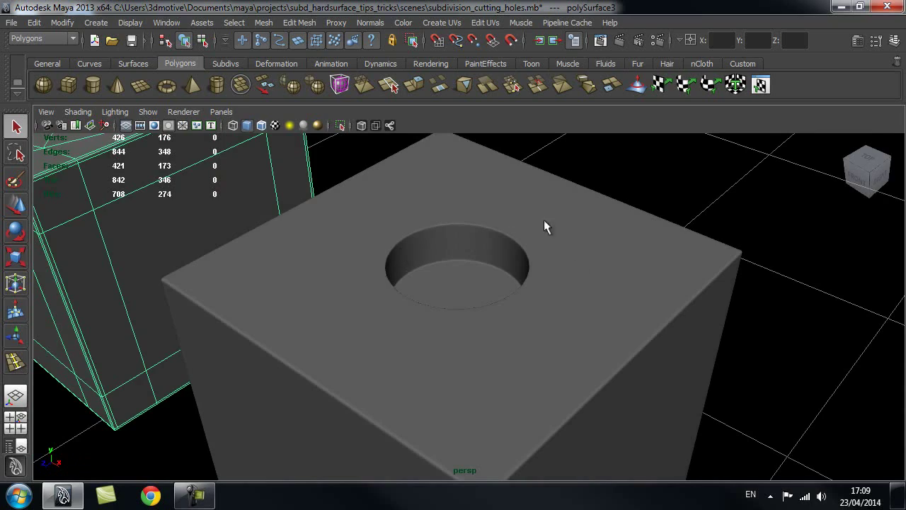
pyautogui.keyDown('alt'); pyautogui.moveTo(442, 287); pyautogui.dragTo(489, 276); pyautogui.keyUp('alt')
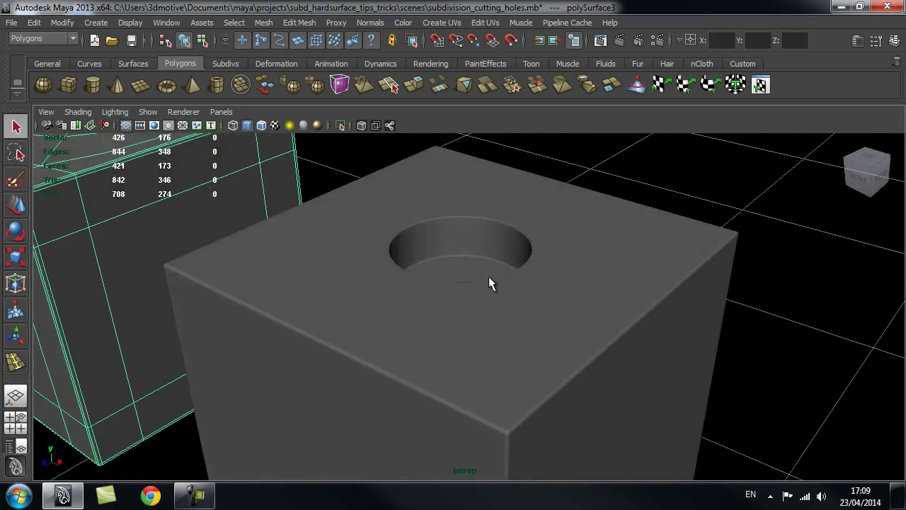
# - Clear the selection and look over all three cubes together
pyautogui.scroll(-5, 489, 276)
pyautogui.keyDown('alt'); pyautogui.moveTo(582, 355); pyautogui.dragTo(622, 368, button='middle'); pyautogui.keyUp('alt')
pyautogui.keyDown('alt'); pyautogui.moveTo(467, 213); pyautogui.dragTo(598, 271, button='middle'); pyautogui.keyUp('alt')
pyautogui.click(592, 237)
pyautogui.scroll(-6, 340, 247)
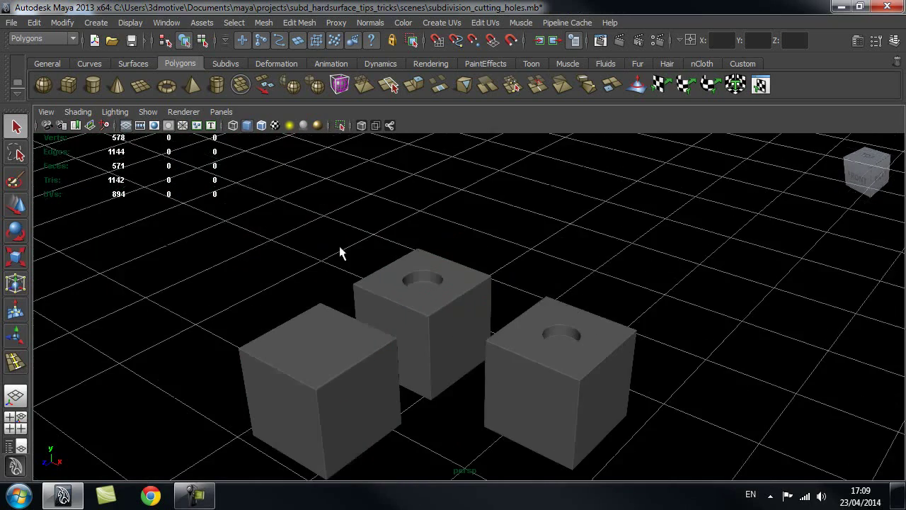
pyautogui.keyDown('alt'); pyautogui.moveTo(340, 246); pyautogui.dragTo(431, 258); pyautogui.keyUp('alt')
pyautogui.keyDown('alt'); pyautogui.moveTo(503, 298); pyautogui.dragTo(453, 310, button='middle'); pyautogui.keyUp('alt')
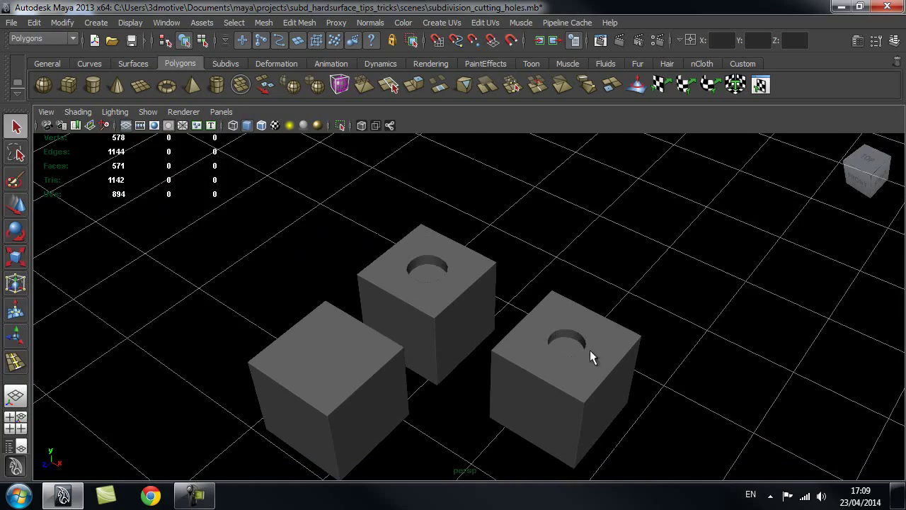
pyautogui.keyDown('alt'); pyautogui.moveTo(419, 312); pyautogui.dragTo(464, 306); pyautogui.keyUp('alt')
pyautogui.keyDown('alt'); pyautogui.moveTo(489, 307); pyautogui.dragTo(447, 288, button='middle'); pyautogui.keyUp('alt')
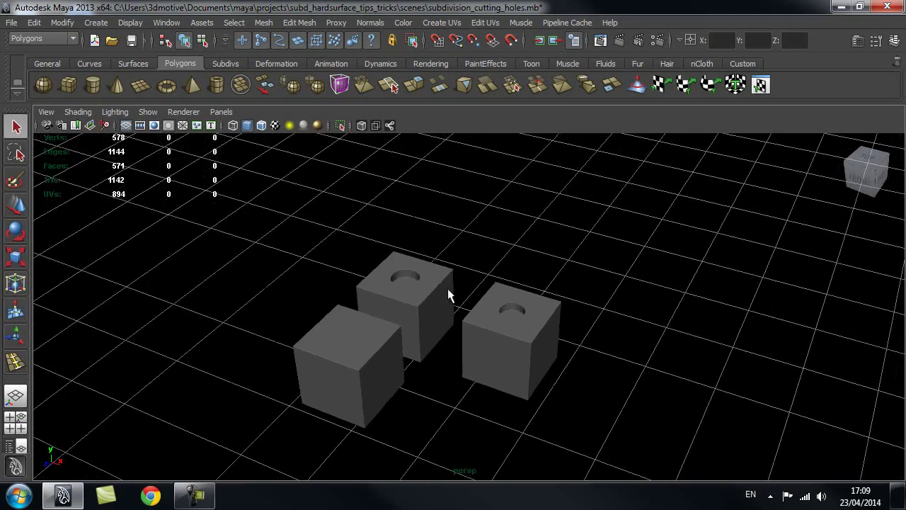
# - Compare the hole outlines of the lower-resolution and denser cubes at close range
pyautogui.keyDown('alt'); pyautogui.moveTo(447, 288); pyautogui.dragTo(658, 317, button='right'); pyautogui.keyUp('alt')
pyautogui.keyDown('alt'); pyautogui.moveTo(407, 287); pyautogui.dragTo(593, 323, button='middle'); pyautogui.keyUp('alt')
pyautogui.keyDown('alt'); pyautogui.moveTo(567, 315); pyautogui.dragTo(709, 311, button='right'); pyautogui.keyUp('alt')
pyautogui.keyDown('alt'); pyautogui.moveTo(709, 311); pyautogui.dragTo(681, 312); pyautogui.keyUp('alt')
pyautogui.keyDown('alt'); pyautogui.moveTo(604, 311); pyautogui.dragTo(417, 294, button='middle'); pyautogui.keyUp('alt')
pyautogui.keyDown('alt'); pyautogui.moveTo(417, 293); pyautogui.dragTo(473, 309, button='right'); pyautogui.keyUp('alt')
pyautogui.keyDown('alt'); pyautogui.moveTo(473, 317); pyautogui.dragTo(666, 192); pyautogui.keyUp('alt')
pyautogui.keyDown('alt'); pyautogui.moveTo(564, 219); pyautogui.dragTo(496, 202); pyautogui.keyUp('alt')
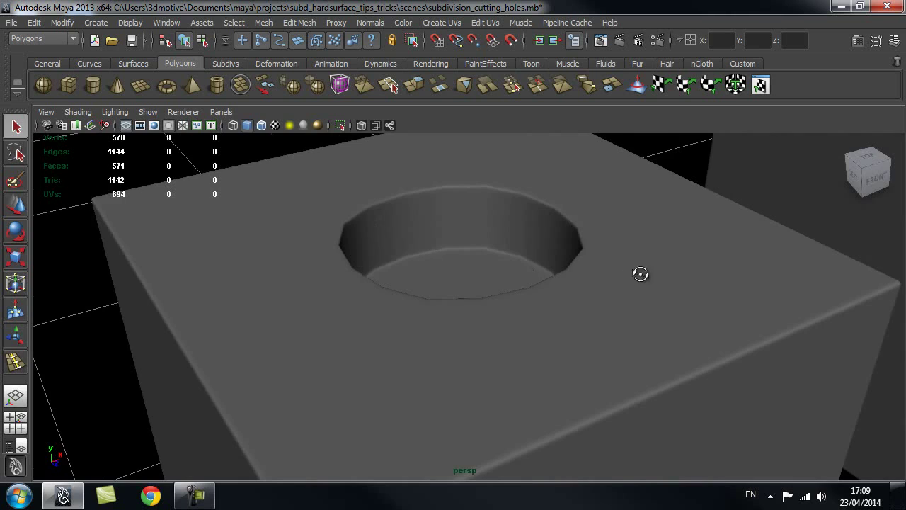
pyautogui.moveTo(641, 274)
pyautogui.keyDown('alt'); pyautogui.mouseDown()
pyautogui.moveTo(415, 277)
pyautogui.moveTo(430, 208)
pyautogui.moveTo(628, 282)
pyautogui.mouseUp(); pyautogui.keyUp('alt')
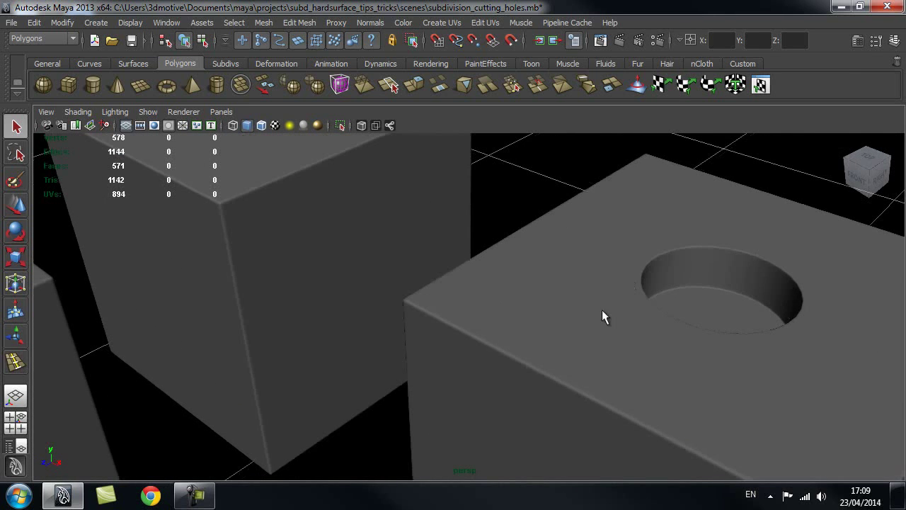
pyautogui.keyDown('alt'); pyautogui.moveTo(773, 300); pyautogui.dragTo(712, 299, button='right'); pyautogui.keyUp('alt')
pyautogui.keyDown('alt'); pyautogui.moveTo(567, 252); pyautogui.dragTo(709, 347, button='middle'); pyautogui.keyUp('alt')
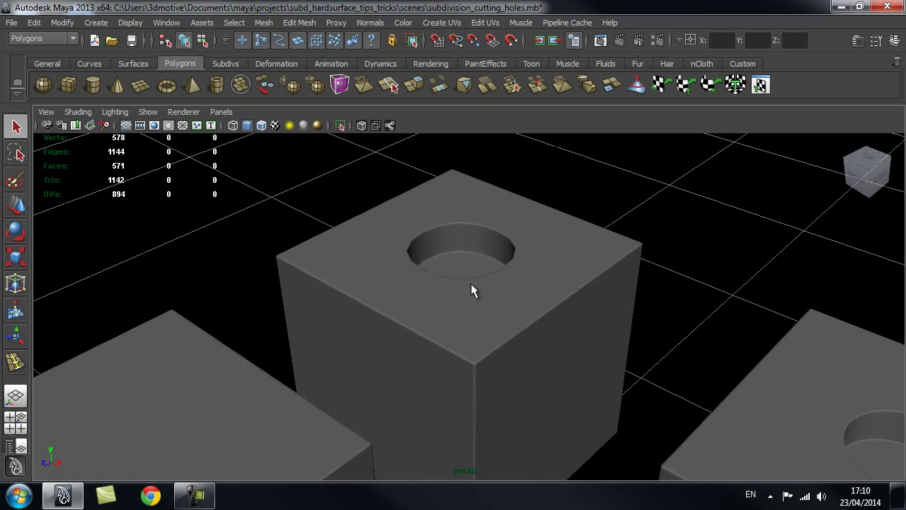
# - Duplicate the lower-resolution cube with the hole and move the copy back along the Z axis, behind the original
pyautogui.keyDown('alt'); pyautogui.moveTo(575, 284); pyautogui.dragTo(506, 278); pyautogui.keyUp('alt')
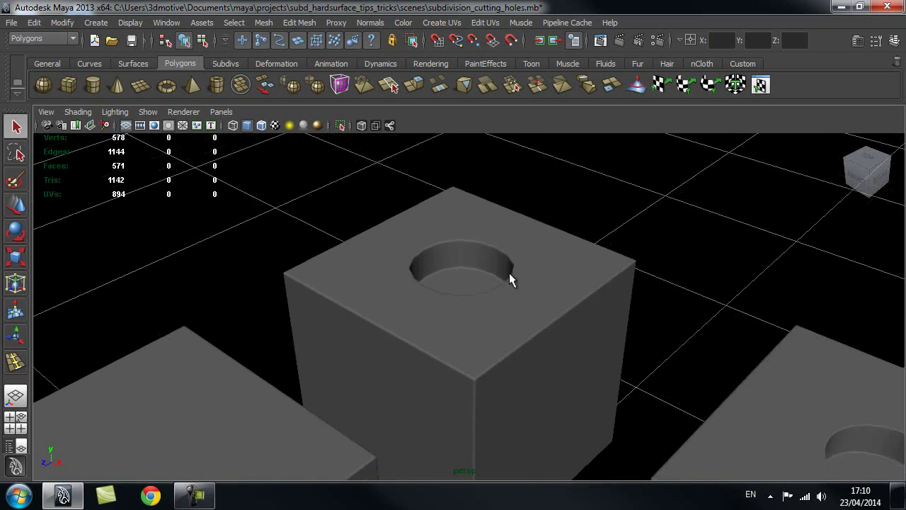
pyautogui.keyDown('alt'); pyautogui.moveTo(561, 300); pyautogui.dragTo(559, 298); pyautogui.keyUp('alt')
pyautogui.click(551, 277)
pyautogui.keyDown('alt'); pyautogui.moveTo(599, 270); pyautogui.dragTo(597, 291, button='middle'); pyautogui.keyUp('alt')
pyautogui.keyDown('alt'); pyautogui.moveTo(543, 297); pyautogui.dragTo(475, 284); pyautogui.keyUp('alt')
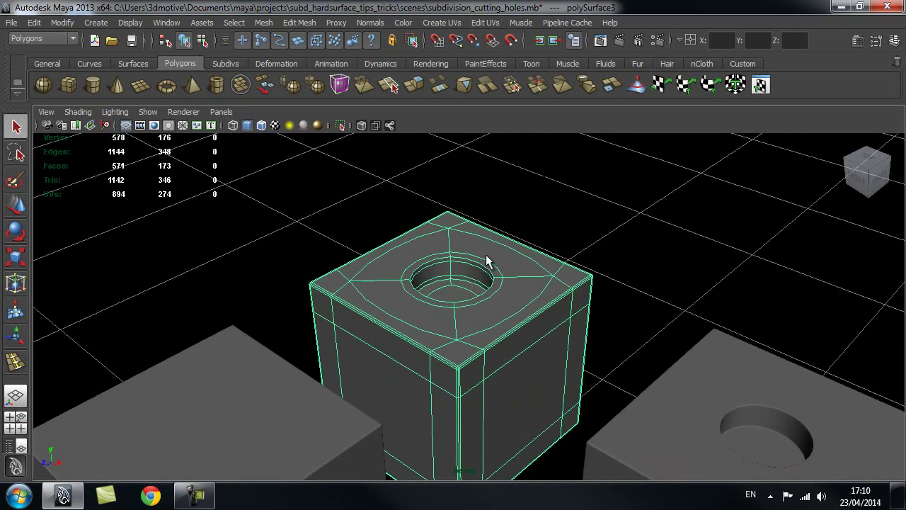
pyautogui.hotkey('ctrl', 'd')
pyautogui.press('w')
pyautogui.moveTo(225, 341); pyautogui.dragTo(364, 273)
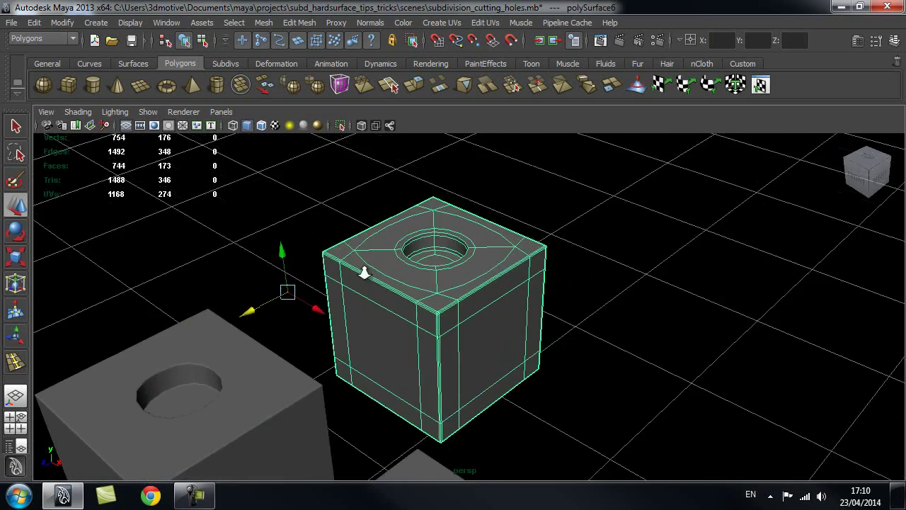
# - Turn on smooth mesh preview for the copied cube and clear the selection
pyautogui.keyDown('alt'); pyautogui.moveTo(364, 272); pyautogui.dragTo(528, 252, button='right'); pyautogui.keyUp('alt')
pyautogui.keyDown('alt'); pyautogui.moveTo(447, 237); pyautogui.dragTo(471, 253, button='middle'); pyautogui.keyUp('alt')
pyautogui.keyDown('alt'); pyautogui.moveTo(418, 252); pyautogui.dragTo(575, 250, button='right'); pyautogui.keyUp('alt')
pyautogui.keyDown('alt'); pyautogui.moveTo(511, 221); pyautogui.dragTo(515, 252, button='middle'); pyautogui.keyUp('alt')
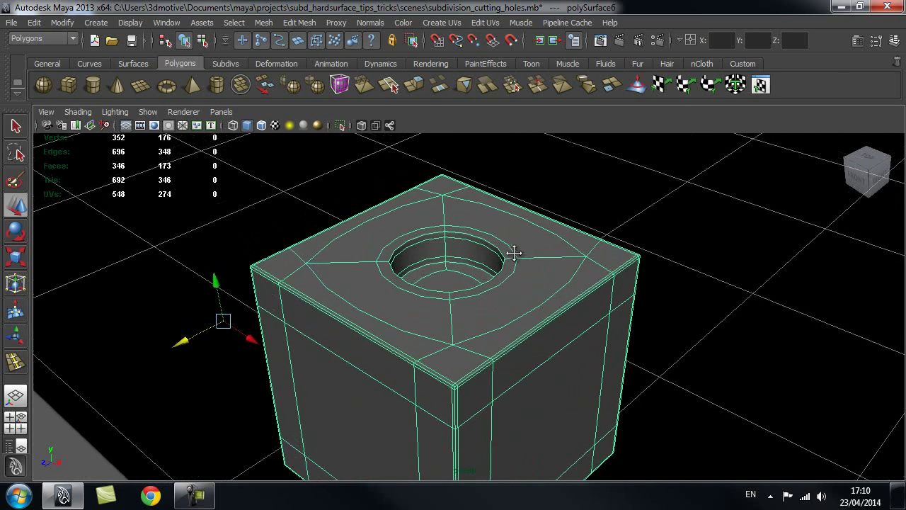
pyautogui.click(573, 186)
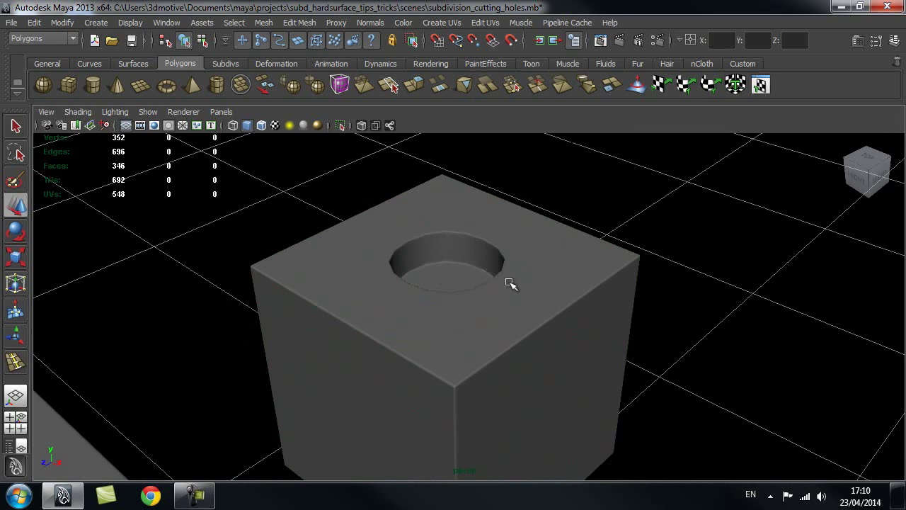
pyautogui.click(546, 256)
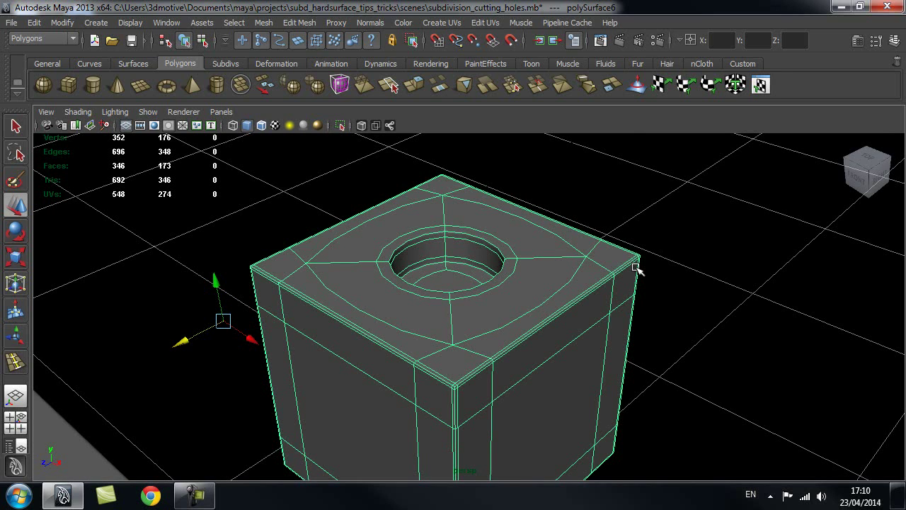
pyautogui.press('3')
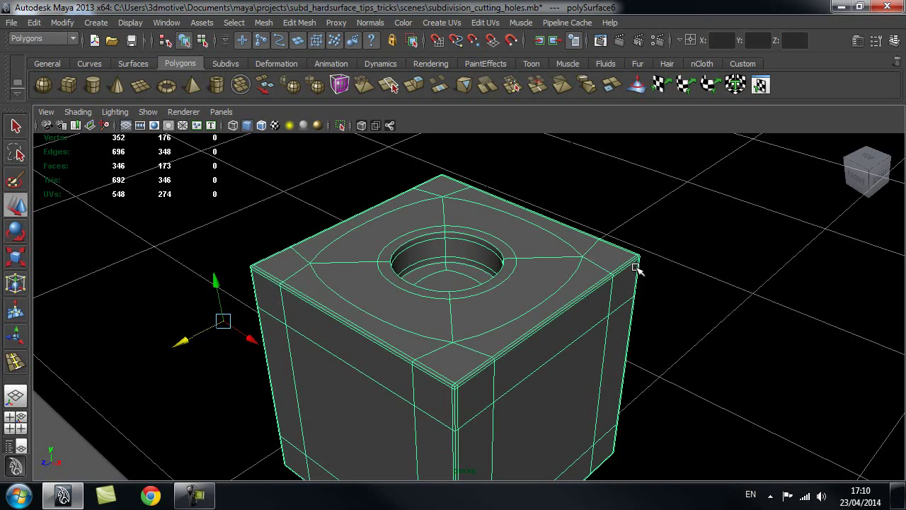
pyautogui.click(658, 206)
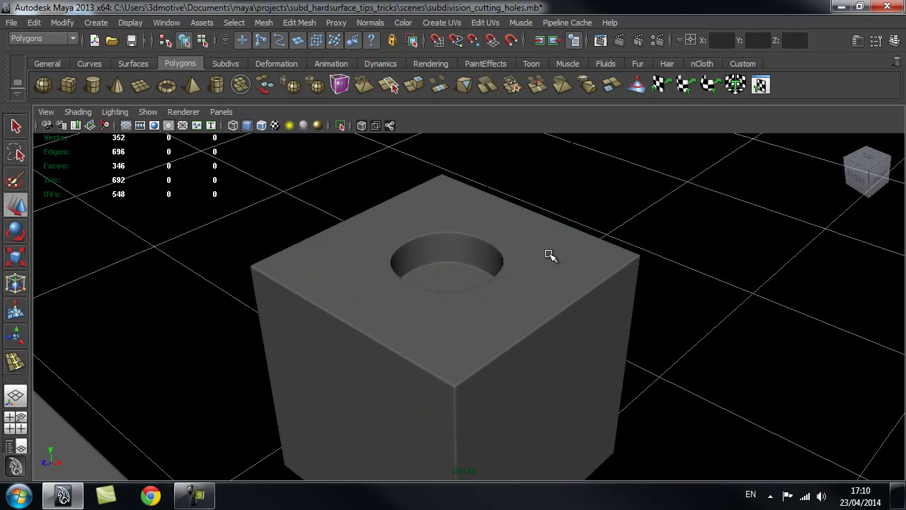
# - Examine the smoothed hole on the copied cube and compare it with the other cubes
pyautogui.keyDown('alt'); pyautogui.moveTo(572, 269); pyautogui.dragTo(524, 245); pyautogui.keyUp('alt')
pyautogui.keyDown('alt'); pyautogui.moveTo(568, 269); pyautogui.dragTo(394, 290, button='right'); pyautogui.keyUp('alt')
pyautogui.keyDown('alt'); pyautogui.moveTo(394, 289); pyautogui.dragTo(400, 266, button='middle'); pyautogui.keyUp('alt')
pyautogui.keyDown('alt'); pyautogui.moveTo(526, 246); pyautogui.dragTo(533, 260); pyautogui.keyUp('alt')
pyautogui.keyDown('alt'); pyautogui.moveTo(521, 252); pyautogui.dragTo(452, 264, button='right'); pyautogui.keyUp('alt')
pyautogui.keyDown('alt'); pyautogui.moveTo(336, 310); pyautogui.dragTo(488, 280, button='right'); pyautogui.keyUp('alt')
pyautogui.keyDown('alt'); pyautogui.moveTo(487, 280); pyautogui.dragTo(470, 266, button='middle'); pyautogui.keyUp('alt')
pyautogui.keyDown('alt'); pyautogui.moveTo(567, 302); pyautogui.dragTo(512, 295); pyautogui.keyUp('alt')
pyautogui.keyDown('alt'); pyautogui.moveTo(475, 305); pyautogui.dragTo(499, 302, button='middle'); pyautogui.keyUp('alt')
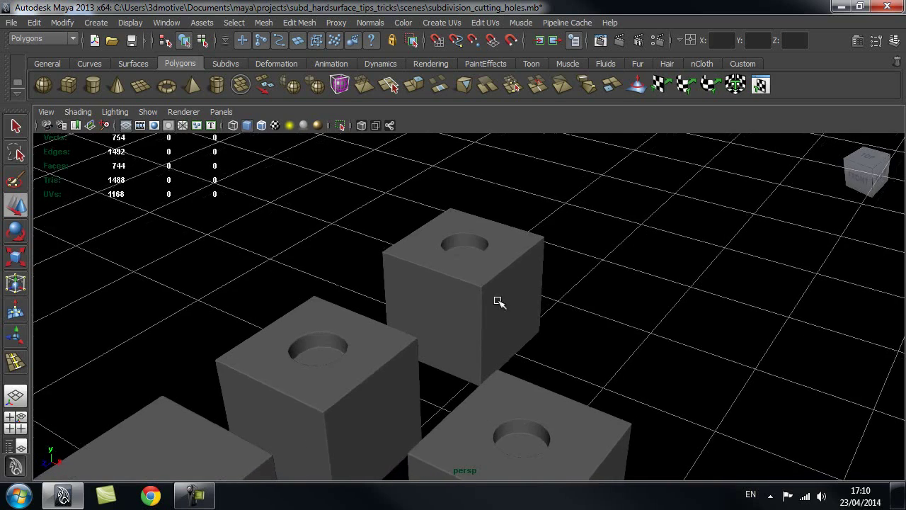
# - Duplicate the denser cube with the hole and move the copy back along the Z axis, beside the smoothed copy
pyautogui.keyDown('alt'); pyautogui.moveTo(478, 233); pyautogui.dragTo(516, 302, button='right'); pyautogui.keyUp('alt')
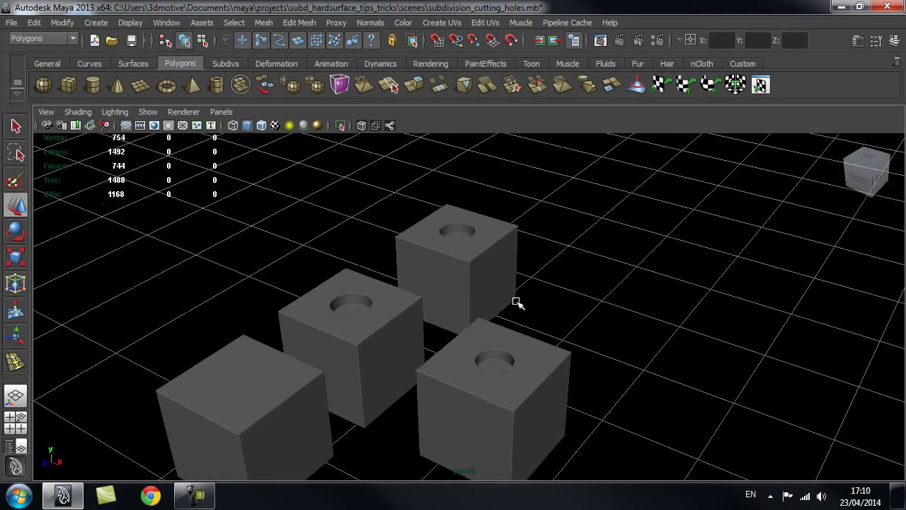
pyautogui.keyDown('alt'); pyautogui.moveTo(485, 304); pyautogui.dragTo(468, 330, button='middle'); pyautogui.keyUp('alt')
pyautogui.click(468, 331)
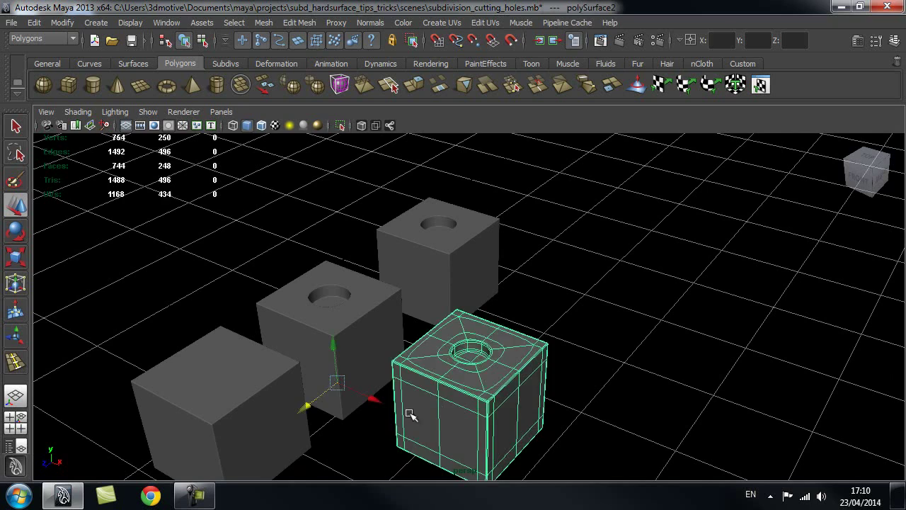
pyautogui.moveTo(324, 399); pyautogui.dragTo(427, 340)
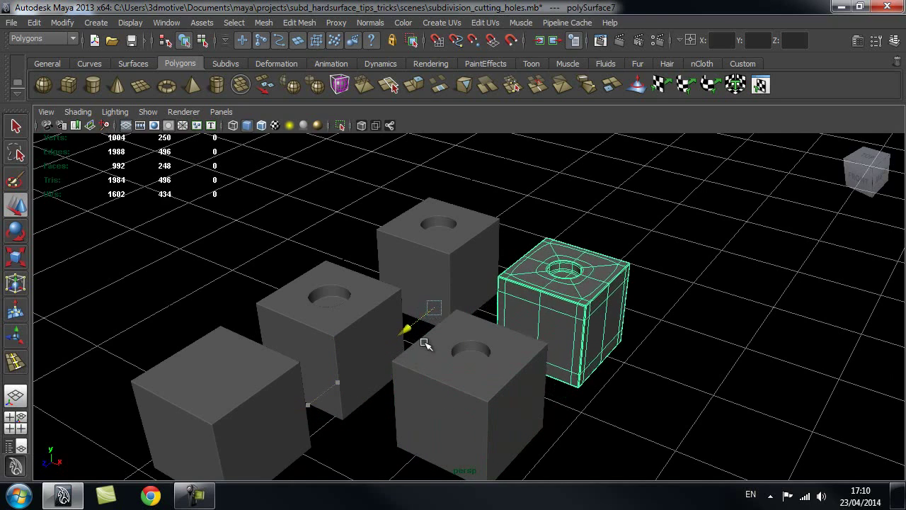
# - Compare the wireframes of the smoothed copy, its lower-resolution original and the original denser cube
pyautogui.keyDown('alt'); pyautogui.moveTo(404, 284); pyautogui.dragTo(421, 306, button='middle'); pyautogui.keyUp('alt')
pyautogui.click(421, 306)
pyautogui.keyDown('alt'); pyautogui.moveTo(363, 317); pyautogui.dragTo(446, 324, button='right'); pyautogui.keyUp('alt')
pyautogui.keyDown('alt'); pyautogui.moveTo(446, 325); pyautogui.dragTo(442, 306); pyautogui.keyUp('alt')
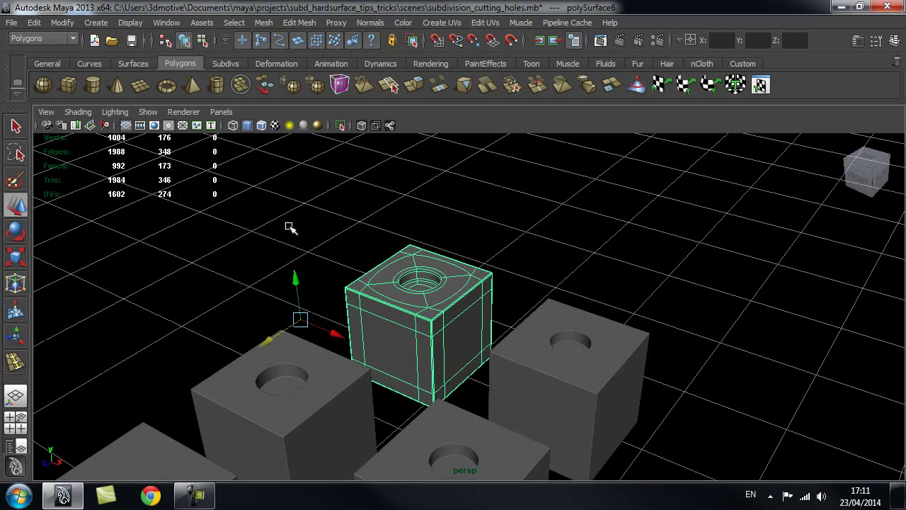
pyautogui.keyDown('alt'); pyautogui.moveTo(333, 228); pyautogui.dragTo(345, 214, button='middle'); pyautogui.keyUp('alt')
pyautogui.keyDown('alt'); pyautogui.moveTo(299, 254); pyautogui.dragTo(309, 208, button='middle'); pyautogui.keyUp('alt')
pyautogui.click(311, 321)
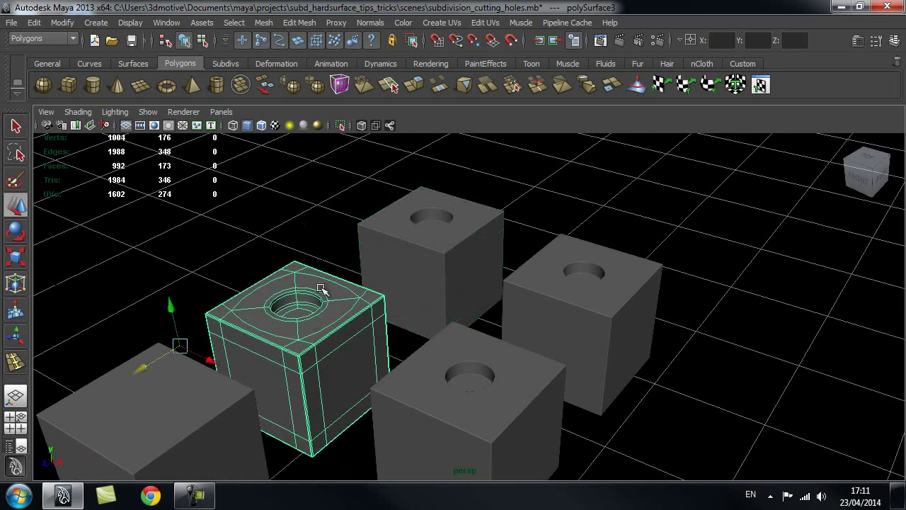
pyautogui.keyDown('alt'); pyautogui.moveTo(253, 285); pyautogui.dragTo(277, 263, button='middle'); pyautogui.keyUp('alt')
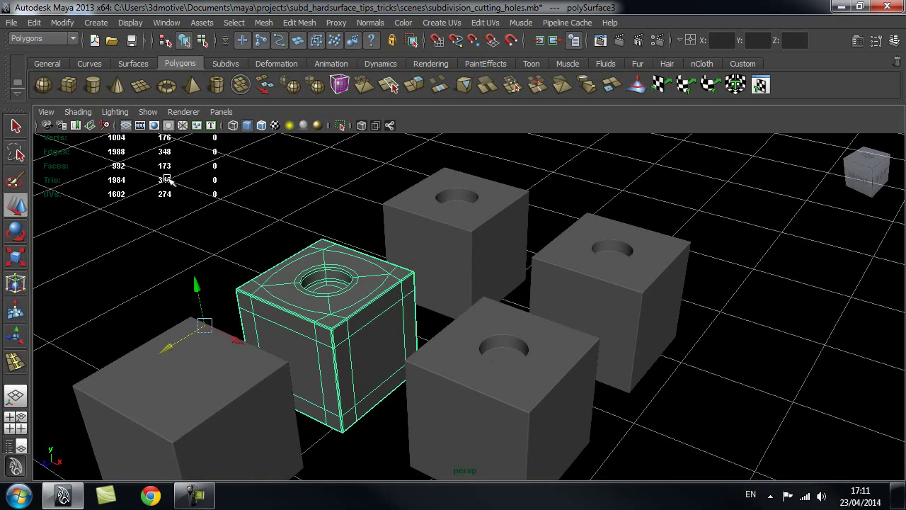
pyautogui.keyDown('alt'); pyautogui.moveTo(271, 238); pyautogui.dragTo(363, 333); pyautogui.keyUp('alt')
pyautogui.click(413, 320)
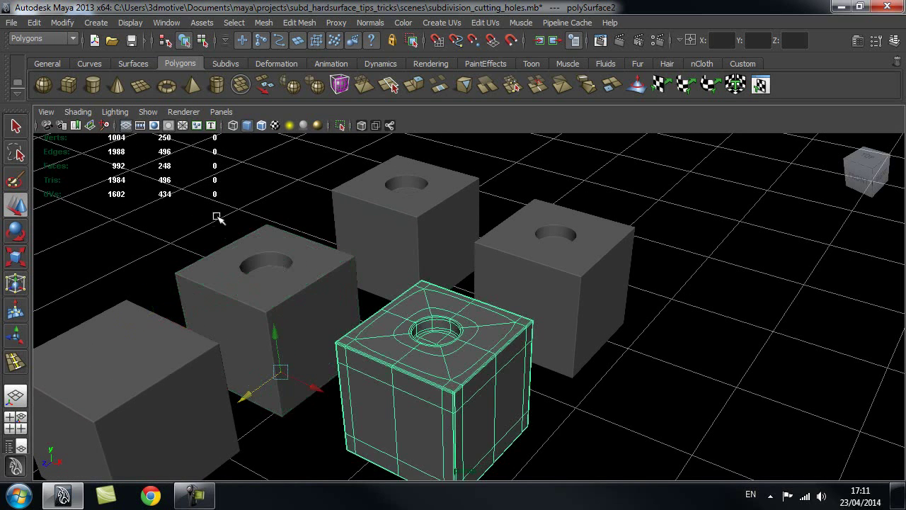
pyautogui.keyDown('alt'); pyautogui.moveTo(289, 188); pyautogui.dragTo(350, 301, button='middle'); pyautogui.keyUp('alt')
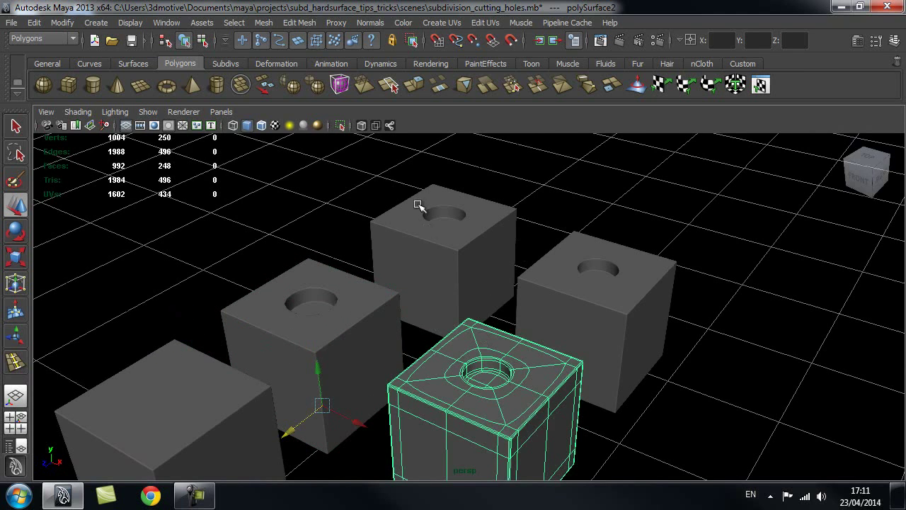
pyautogui.keyDown('alt'); pyautogui.moveTo(418, 205); pyautogui.dragTo(399, 334, button='middle'); pyautogui.keyUp('alt')
# - Convert the rear lower-resolution copy from smooth mesh preview to polygons
pyautogui.click(355, 346)
pyautogui.keyDown('alt'); pyautogui.moveTo(281, 259); pyautogui.dragTo(334, 283, button='right'); pyautogui.keyUp('alt')
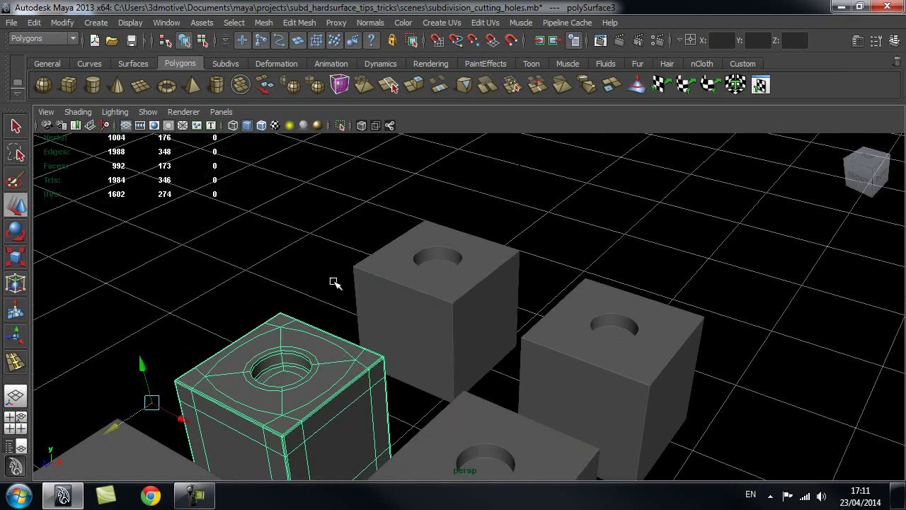
pyautogui.click(410, 286)
pyautogui.keyDown('alt'); pyautogui.moveTo(423, 253); pyautogui.dragTo(412, 286); pyautogui.keyUp('alt')
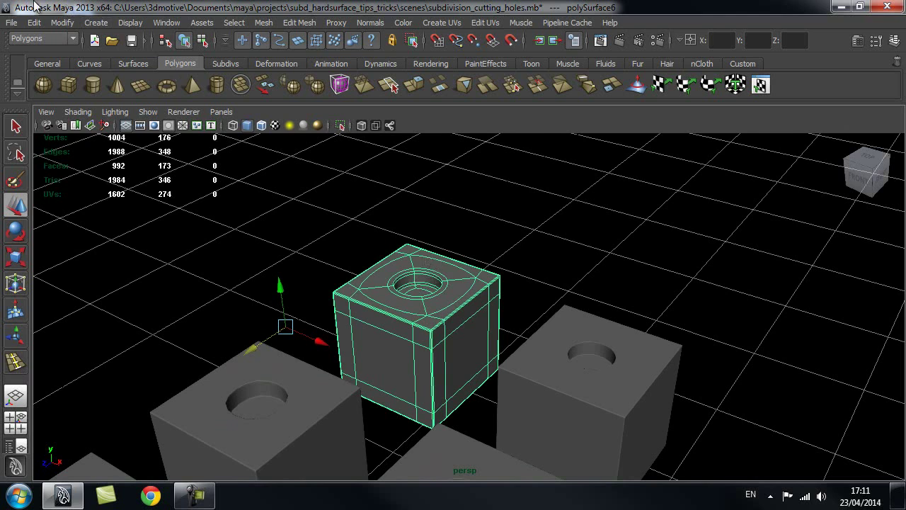
pyautogui.click(62, 22)
pyautogui.moveTo(131, 236)
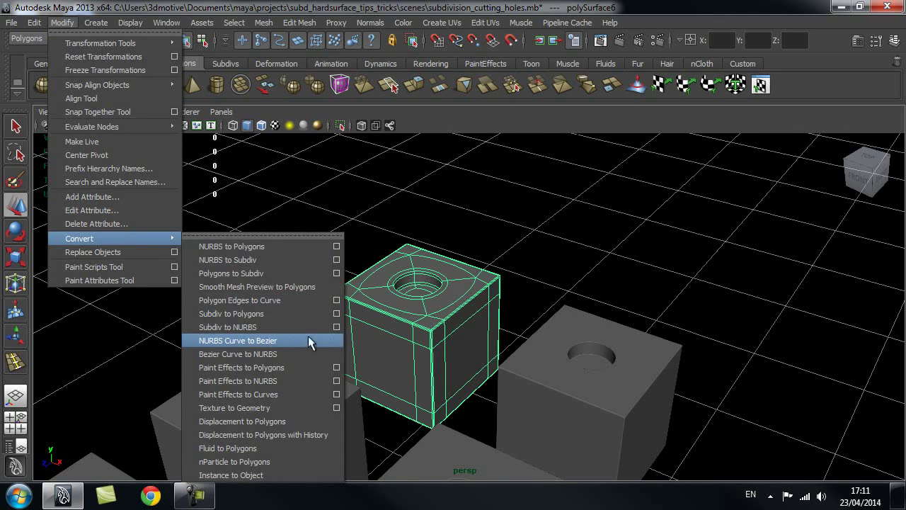
pyautogui.click(267, 286)
pyautogui.keyDown('alt'); pyautogui.moveTo(287, 311); pyautogui.dragTo(432, 322); pyautogui.keyUp('alt')
pyautogui.keyDown('alt'); pyautogui.moveTo(469, 272); pyautogui.dragTo(340, 296, button='right'); pyautogui.keyUp('alt')
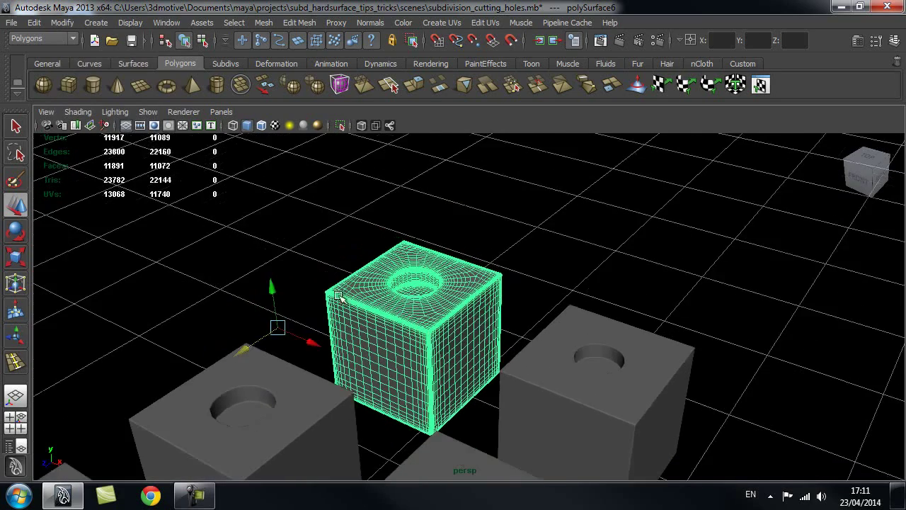
pyautogui.keyDown('alt'); pyautogui.moveTo(408, 331); pyautogui.dragTo(354, 284, button='middle'); pyautogui.keyUp('alt')
# - Convert the denser rear copy's smooth mesh preview to polygons as well
pyautogui.click(510, 320)
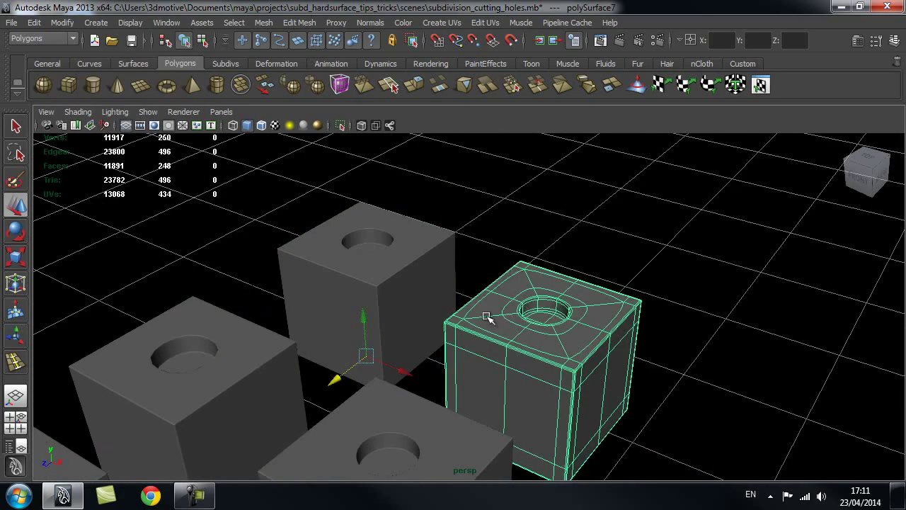
pyautogui.press('g')
pyautogui.keyDown('alt'); pyautogui.moveTo(503, 263); pyautogui.dragTo(456, 235, button='middle'); pyautogui.keyUp('alt')
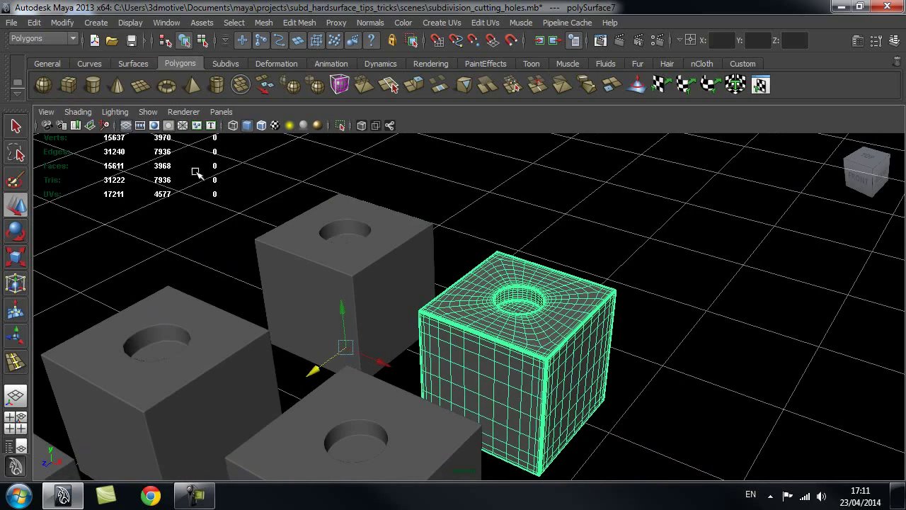
pyautogui.keyDown('alt'); pyautogui.moveTo(443, 282); pyautogui.dragTo(445, 294, button='middle'); pyautogui.keyUp('alt')
pyautogui.keyDown('alt'); pyautogui.moveTo(501, 299); pyautogui.dragTo(415, 288, button='right'); pyautogui.keyUp('alt')
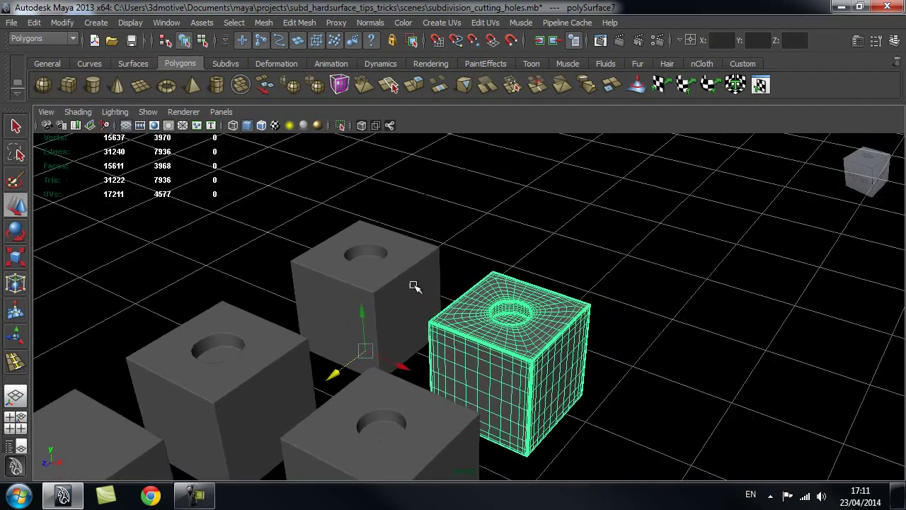
pyautogui.keyDown('alt'); pyautogui.moveTo(453, 281); pyautogui.dragTo(382, 323, button='middle'); pyautogui.keyUp('alt')
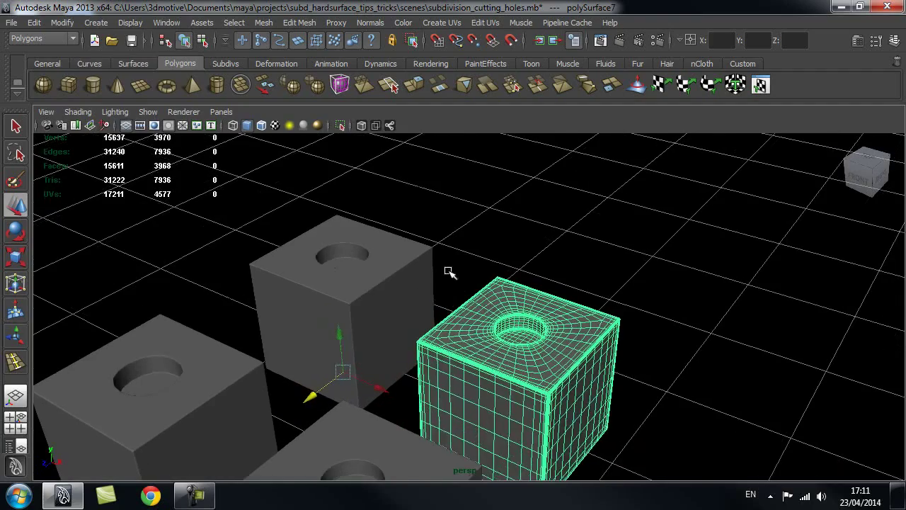
# - Examine the polygon density around the hole and edges of the converted lower-resolution copy against its neighbour
pyautogui.click(425, 243)
pyautogui.click(350, 297)
pyautogui.keyDown('alt'); pyautogui.moveTo(385, 321); pyautogui.dragTo(498, 306, button='right'); pyautogui.keyUp('alt')
pyautogui.keyDown('alt'); pyautogui.moveTo(384, 287); pyautogui.dragTo(431, 316, button='middle'); pyautogui.keyUp('alt')
pyautogui.keyDown('alt'); pyautogui.moveTo(425, 320); pyautogui.dragTo(179, 340, button='right'); pyautogui.keyUp('alt')
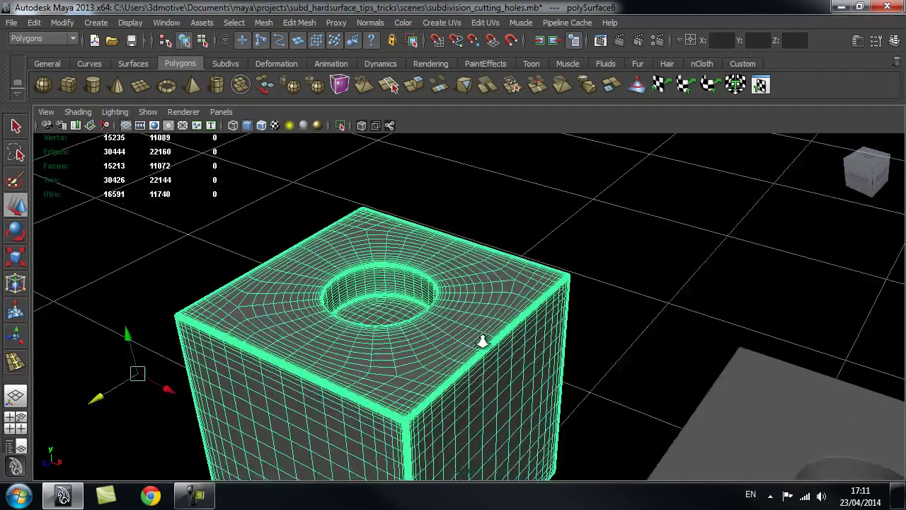
pyautogui.keyDown('alt'); pyautogui.moveTo(410, 338); pyautogui.dragTo(405, 302, button='middle'); pyautogui.keyUp('alt')
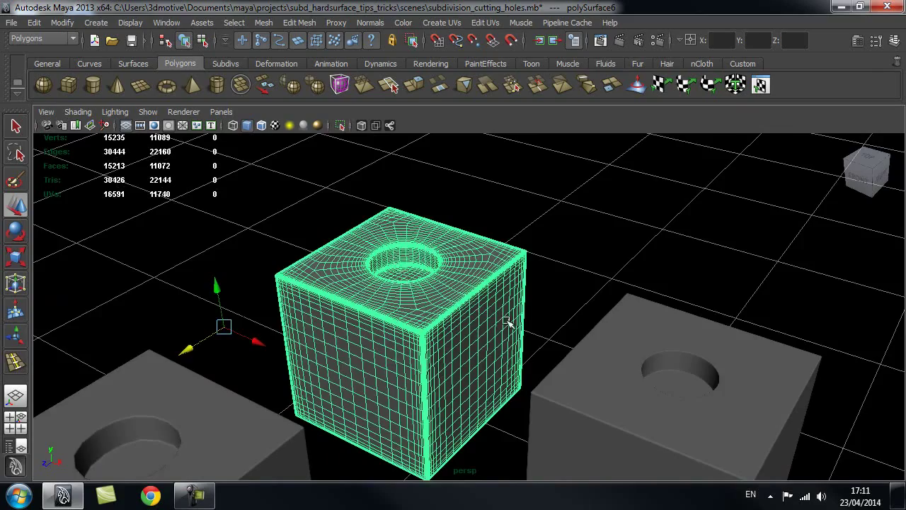
pyautogui.keyDown('alt'); pyautogui.moveTo(473, 306); pyautogui.dragTo(394, 300, button='middle'); pyautogui.keyUp('alt')
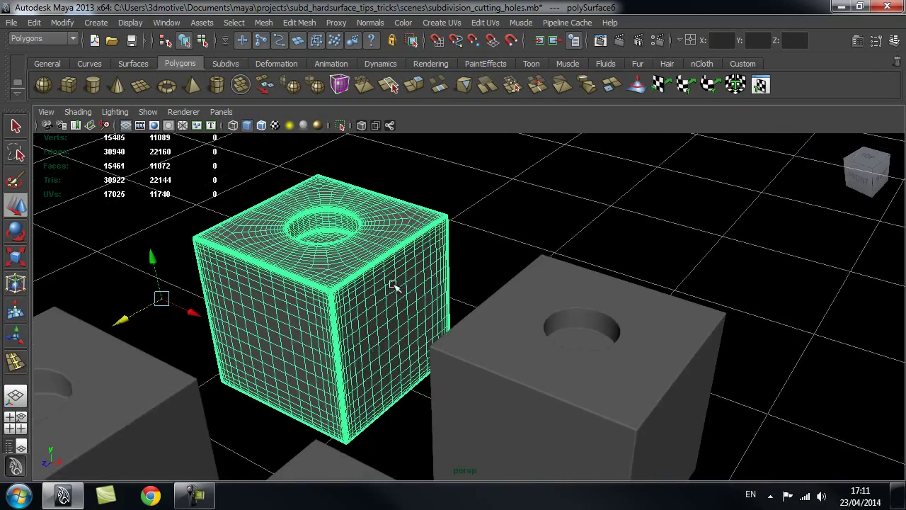
pyautogui.keyDown('alt'); pyautogui.moveTo(368, 374); pyautogui.dragTo(409, 381); pyautogui.keyUp('alt')
pyautogui.keyDown('alt'); pyautogui.moveTo(411, 381); pyautogui.dragTo(312, 381, button='right'); pyautogui.keyUp('alt')
pyautogui.keyDown('alt'); pyautogui.moveTo(476, 398); pyautogui.dragTo(455, 344, button='middle'); pyautogui.keyUp('alt')
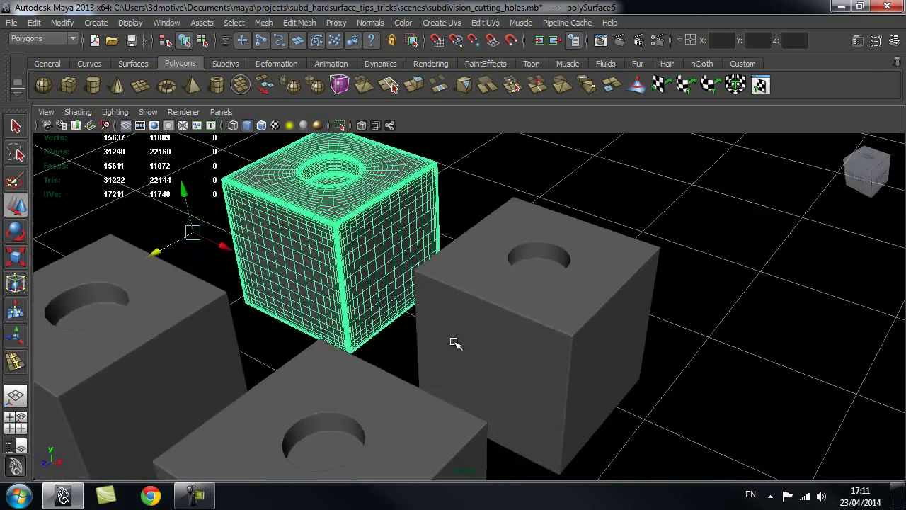
# - Delete both converted copies at the rear
pyautogui.click(466, 340)
pyautogui.keyDown('alt'); pyautogui.moveTo(525, 339); pyautogui.dragTo(290, 336, button='right'); pyautogui.keyUp('alt')
pyautogui.keyDown('alt'); pyautogui.moveTo(470, 296); pyautogui.dragTo(555, 287, button='middle'); pyautogui.keyUp('alt')
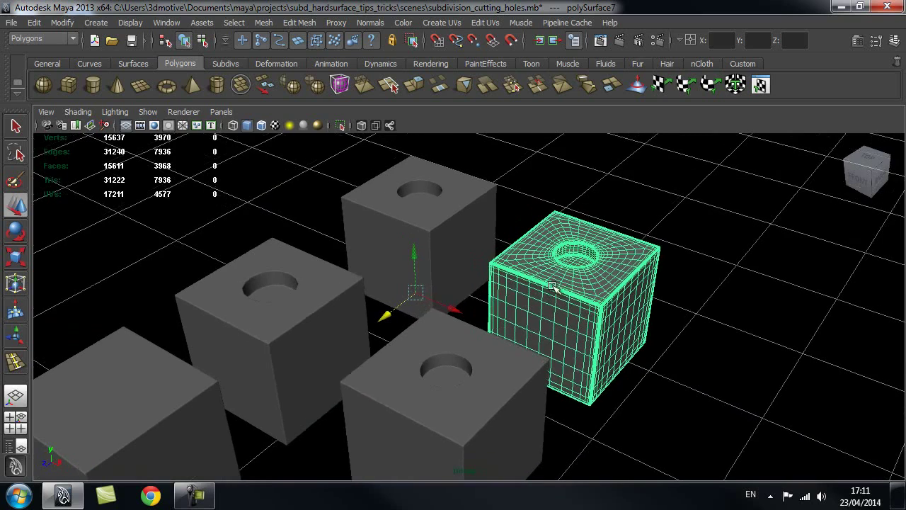
pyautogui.press('Delete')
pyautogui.click(425, 252)
pyautogui.press('Delete')
# - Delete the two remaining cubes with holes, leaving only the plain cube
pyautogui.keyDown('alt'); pyautogui.moveTo(335, 347); pyautogui.dragTo(406, 295, button='middle'); pyautogui.keyUp('alt')
pyautogui.keyDown('alt'); pyautogui.moveTo(407, 296); pyautogui.dragTo(311, 291, button='right'); pyautogui.keyUp('alt')
pyautogui.keyDown('alt'); pyautogui.moveTo(360, 281); pyautogui.dragTo(378, 290, button='middle'); pyautogui.keyUp('alt')
pyautogui.click(428, 320)
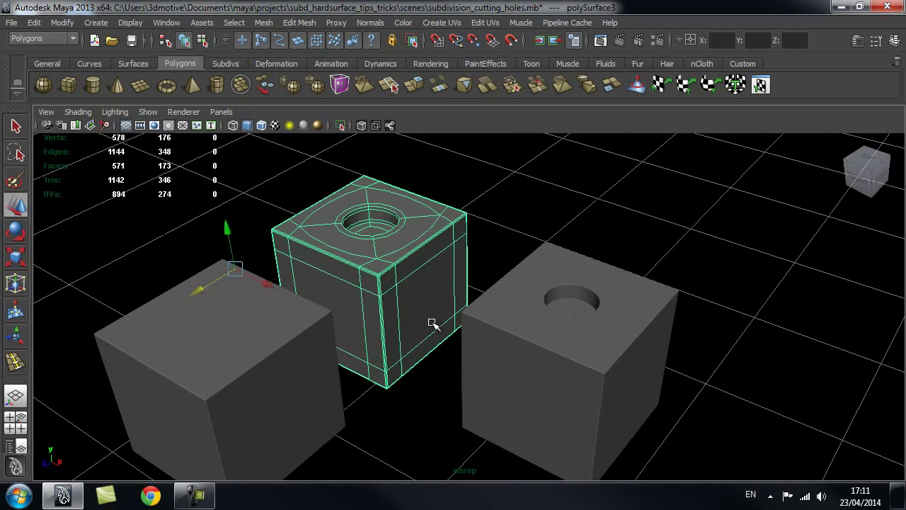
pyautogui.press('Delete')
pyautogui.click(493, 357)
pyautogui.press('Delete')
# - Select the plain cube and examine the supporting edge loops along its edges and front corner
pyautogui.click(290, 350)
pyautogui.keyDown('alt'); pyautogui.moveTo(233, 381); pyautogui.dragTo(423, 289, button='middle'); pyautogui.keyUp('alt')
pyautogui.keyDown('alt'); pyautogui.moveTo(262, 330); pyautogui.dragTo(403, 324, button='right'); pyautogui.keyUp('alt')
pyautogui.keyDown('alt'); pyautogui.moveTo(553, 312); pyautogui.dragTo(379, 323, button='right'); pyautogui.keyUp('alt')
pyautogui.keyDown('alt'); pyautogui.moveTo(433, 314); pyautogui.dragTo(437, 316); pyautogui.keyUp('alt')
pyautogui.keyDown('alt'); pyautogui.moveTo(375, 317); pyautogui.dragTo(521, 316, button='right'); pyautogui.keyUp('alt')
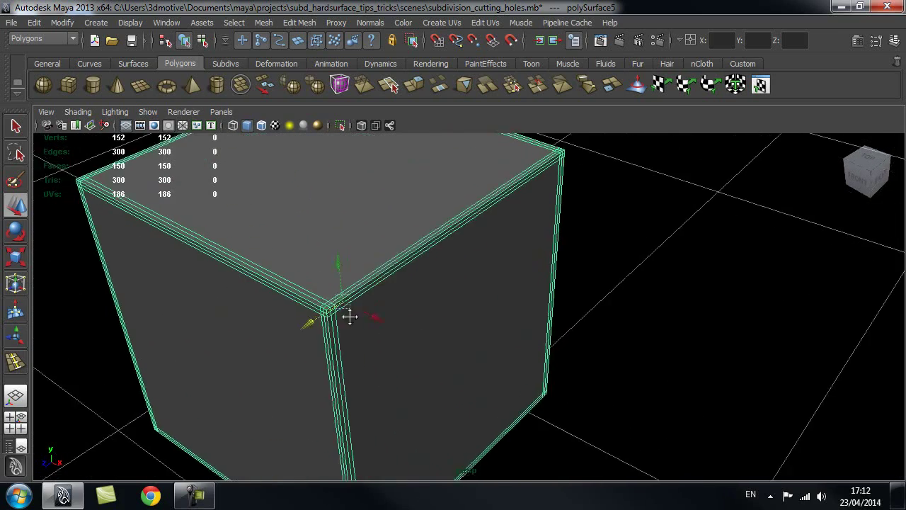
pyautogui.keyDown('alt'); pyautogui.moveTo(350, 316); pyautogui.dragTo(364, 319, button='middle'); pyautogui.keyUp('alt')
pyautogui.keyDown('alt'); pyautogui.moveTo(372, 311); pyautogui.dragTo(426, 312, button='right'); pyautogui.keyUp('alt')
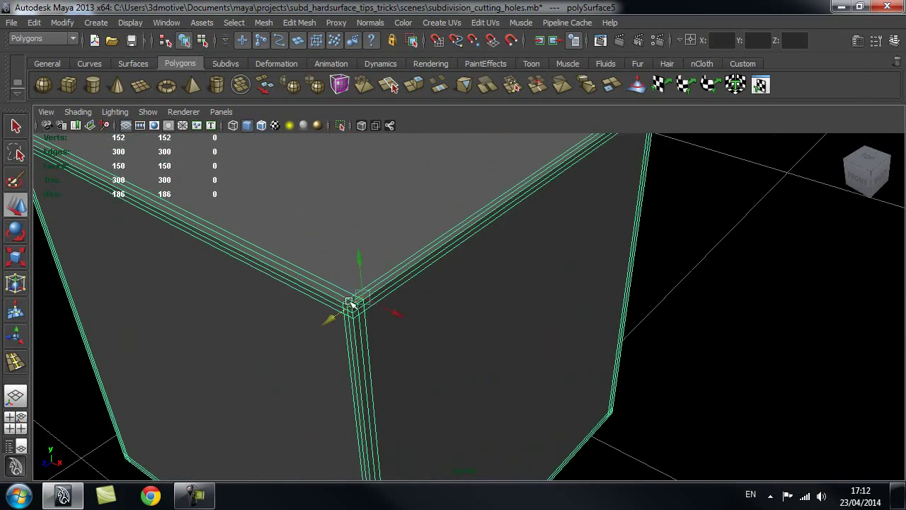
pyautogui.scroll(-3, 371, 277)
pyautogui.scroll(-3, 407, 286)
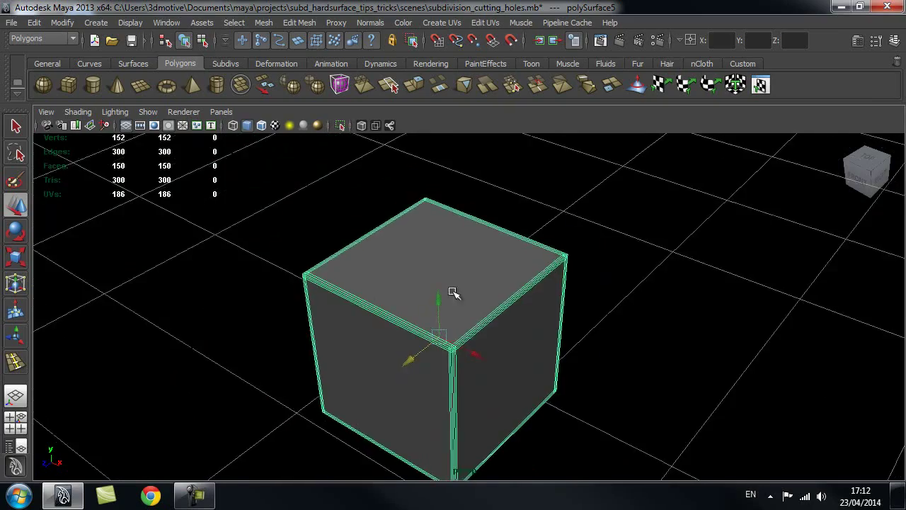
pyautogui.scroll(-3, 268, 308)
pyautogui.keyDown('alt'); pyautogui.moveTo(461, 252); pyautogui.dragTo(564, 357); pyautogui.keyUp('alt')
pyautogui.keyDown('alt'); pyautogui.moveTo(564, 356); pyautogui.dragTo(570, 360, button='right'); pyautogui.keyUp('alt')
pyautogui.keyDown('alt'); pyautogui.moveTo(446, 346); pyautogui.dragTo(450, 330, button='middle'); pyautogui.keyUp('alt')
pyautogui.keyDown('alt'); pyautogui.moveTo(473, 273); pyautogui.dragTo(548, 382, button='right'); pyautogui.keyUp('alt')
pyautogui.keyDown('alt'); pyautogui.moveTo(436, 301); pyautogui.dragTo(402, 205); pyautogui.keyUp('alt')
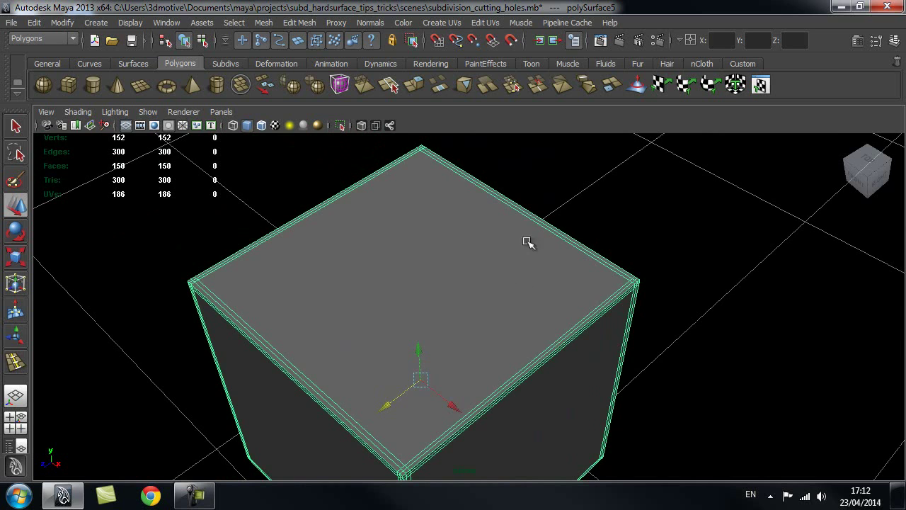
pyautogui.keyDown('alt'); pyautogui.moveTo(513, 296); pyautogui.dragTo(464, 299, button='right'); pyautogui.keyUp('alt')
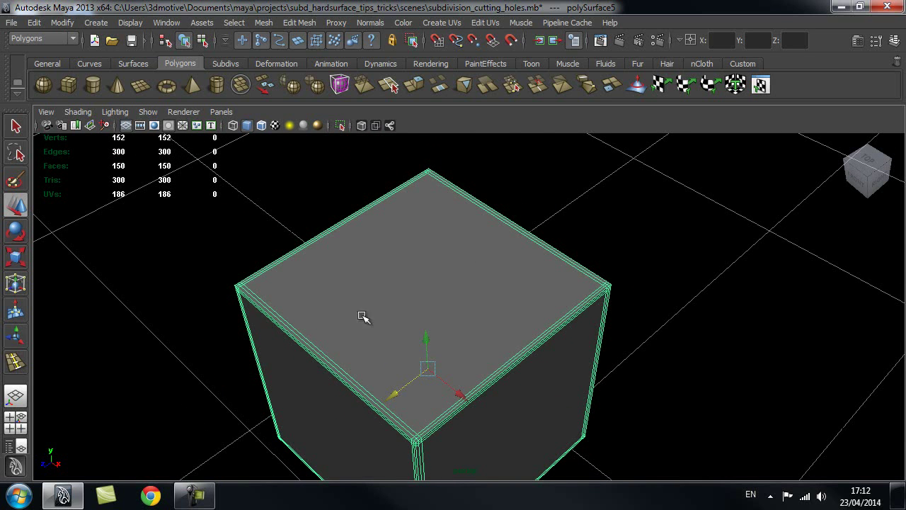
pyautogui.scroll(-2, 411, 231)
pyautogui.scroll(-1, 531, 268)
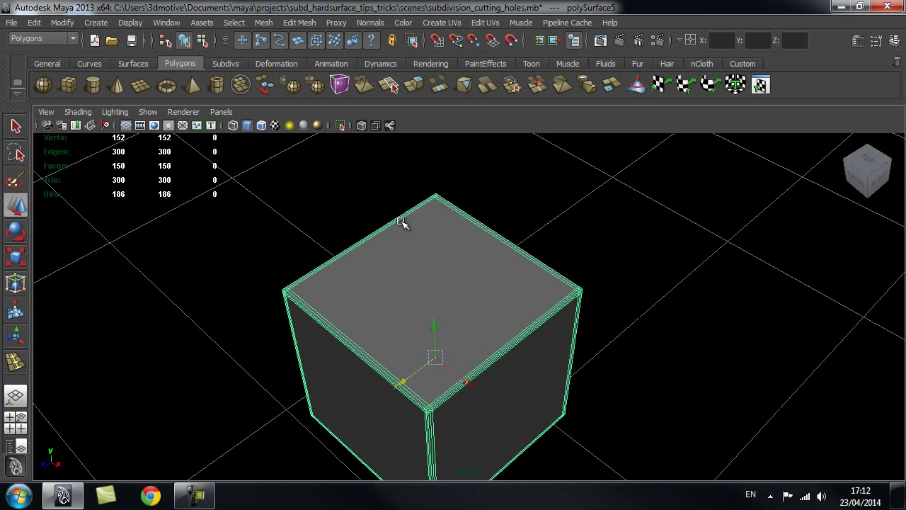
pyautogui.keyDown('alt'); pyautogui.moveTo(496, 324); pyautogui.dragTo(506, 298, button='middle'); pyautogui.keyUp('alt')
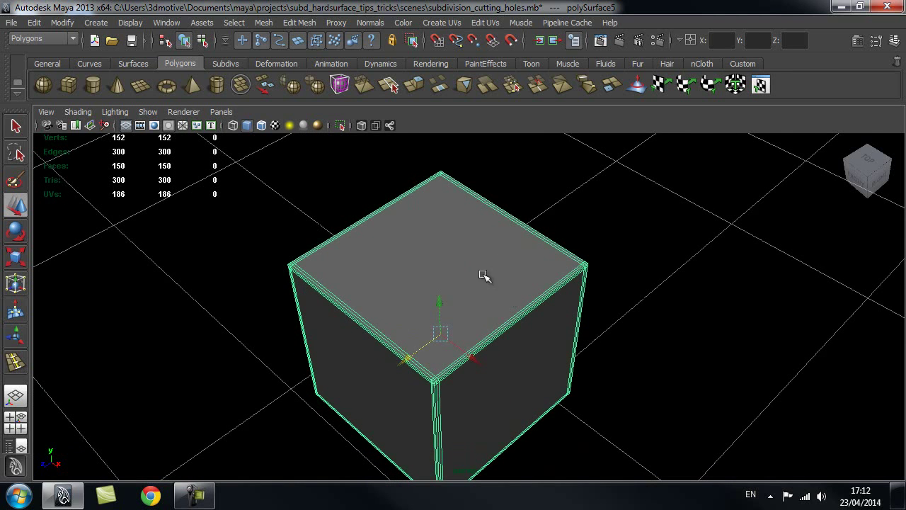
pyautogui.keyDown('alt'); pyautogui.moveTo(469, 299); pyautogui.dragTo(424, 296, button='right'); pyautogui.keyUp('alt')
pyautogui.keyDown('alt'); pyautogui.moveTo(427, 295); pyautogui.dragTo(434, 267, button='middle'); pyautogui.keyUp('alt')
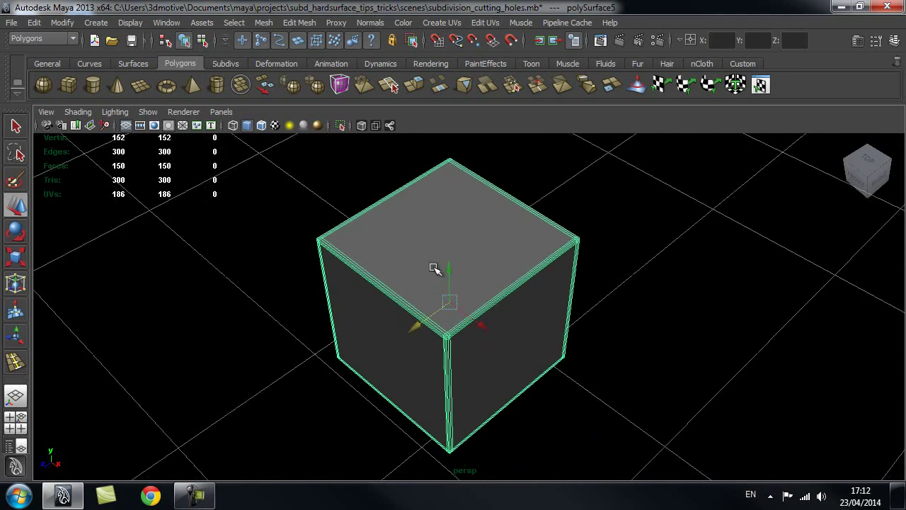
pyautogui.keyDown('alt'); pyautogui.moveTo(470, 205); pyautogui.dragTo(434, 215, button='middle'); pyautogui.keyUp('alt')
pyautogui.keyDown('alt'); pyautogui.moveTo(427, 251); pyautogui.dragTo(448, 238, button='middle'); pyautogui.keyUp('alt')
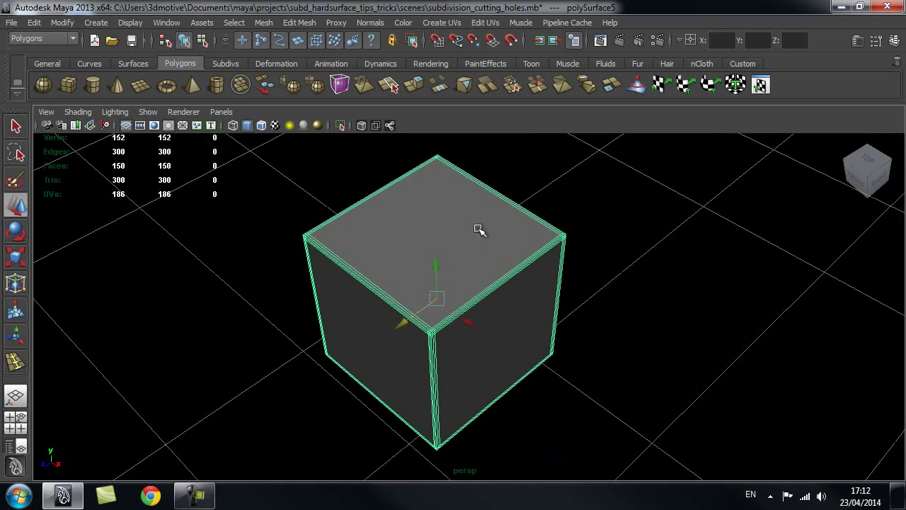
pyautogui.moveTo(445, 259)
pyautogui.keyDown('alt'); pyautogui.mouseDown()
pyautogui.moveTo(475, 255)
pyautogui.moveTo(443, 250)
pyautogui.mouseUp(); pyautogui.keyUp('alt')
pyautogui.scroll(3, 454, 227)
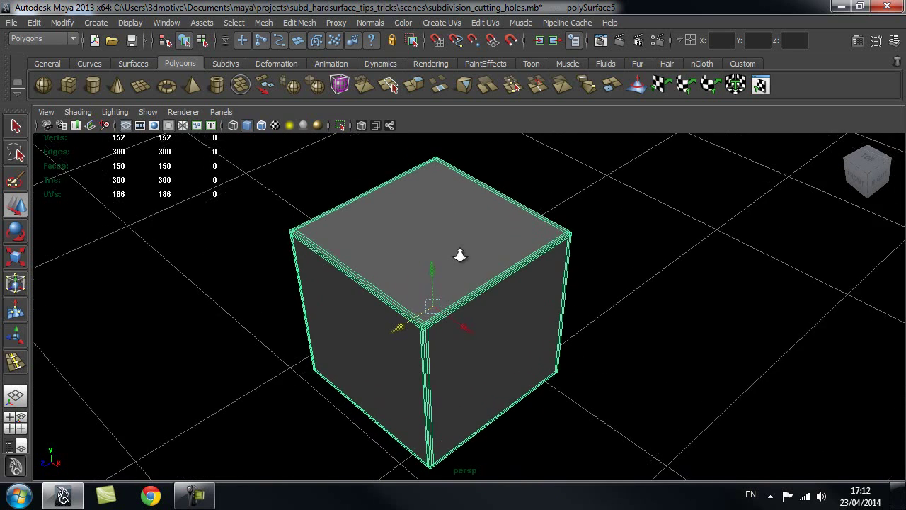
pyautogui.keyDown('alt'); pyautogui.moveTo(467, 249); pyautogui.dragTo(468, 249, button='middle'); pyautogui.keyUp('alt')
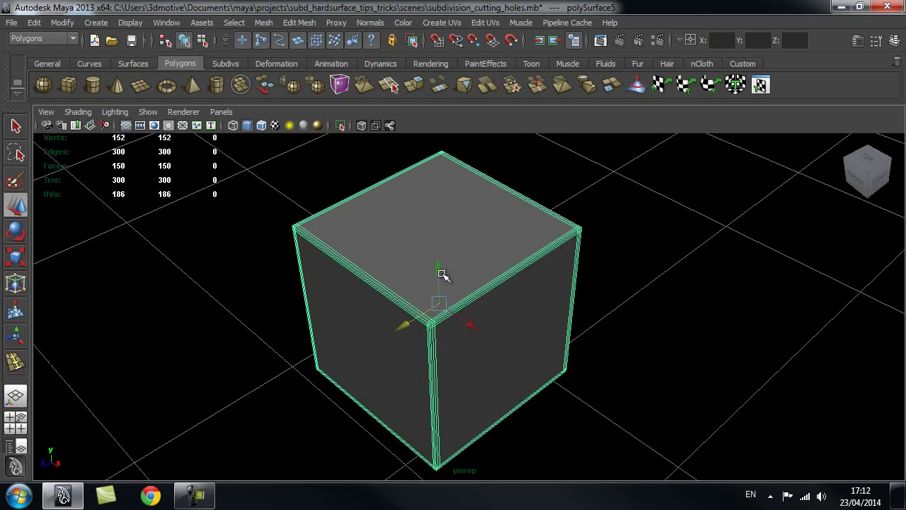
pyautogui.keyDown('alt'); pyautogui.moveTo(442, 274); pyautogui.dragTo(461, 281); pyautogui.keyUp('alt')
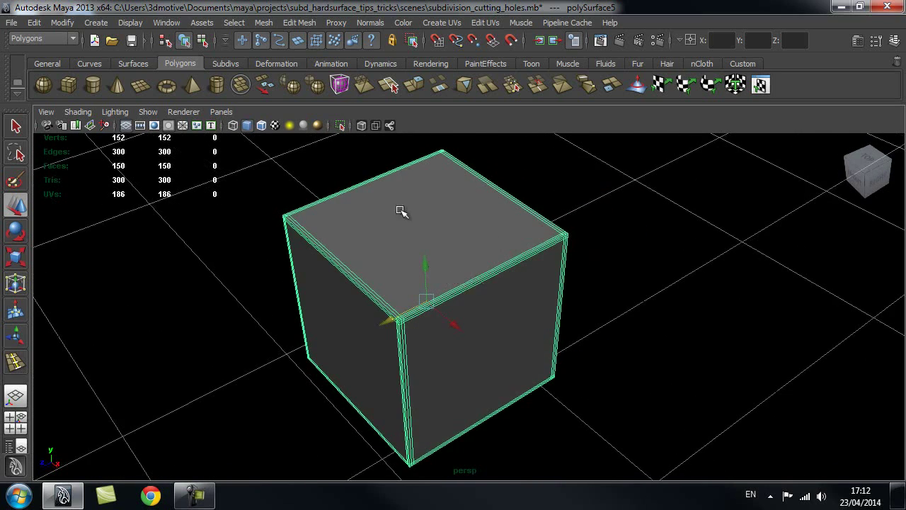
pyautogui.keyDown('alt'); pyautogui.moveTo(427, 249); pyautogui.dragTo(434, 270, button='middle'); pyautogui.keyUp('alt')
pyautogui.keyDown('alt'); pyautogui.moveTo(414, 291); pyautogui.dragTo(478, 260); pyautogui.keyUp('alt')
# - Duplicate the plain cube and move the copy back along the Z axis, clear of the original
pyautogui.keyDown('alt'); pyautogui.moveTo(491, 272); pyautogui.dragTo(420, 330, button='middle'); pyautogui.keyUp('alt')
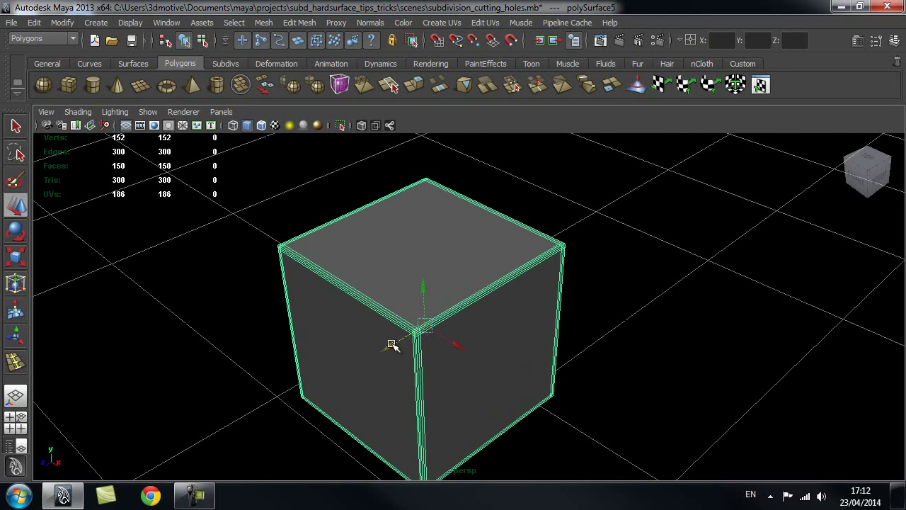
pyautogui.hotkey('ctrl', 'd')
pyautogui.moveTo(388, 349); pyautogui.dragTo(567, 259)
pyautogui.keyDown('alt'); pyautogui.moveTo(613, 222); pyautogui.dragTo(421, 331, button='middle'); pyautogui.keyUp('alt')
pyautogui.moveTo(314, 385); pyautogui.dragTo(491, 263)
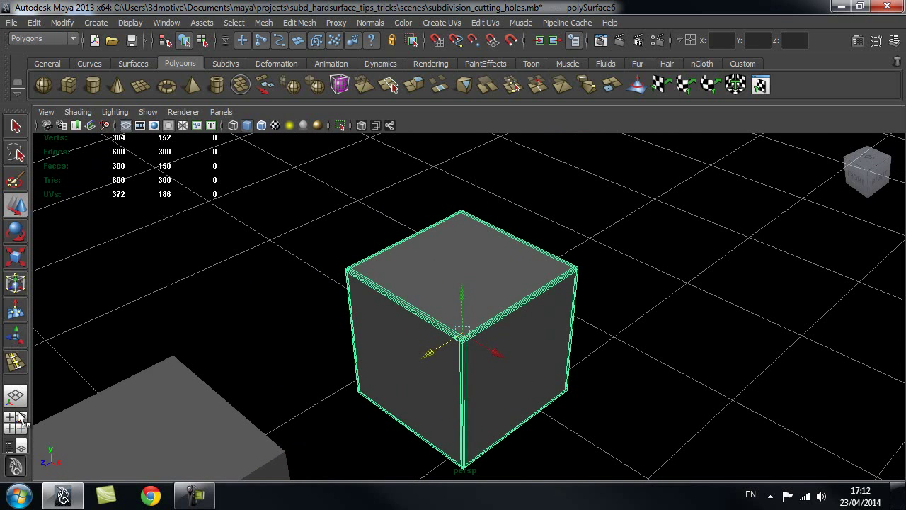
# - Extrude the copied cube's top face and scale it uniformly inward to a centred square less than half the width
pyautogui.keyDown('alt'); pyautogui.moveTo(470, 250); pyautogui.dragTo(485, 262); pyautogui.keyUp('alt')
pyautogui.keyDown('alt'); pyautogui.moveTo(369, 317); pyautogui.dragTo(508, 285, button='right'); pyautogui.keyUp('alt')
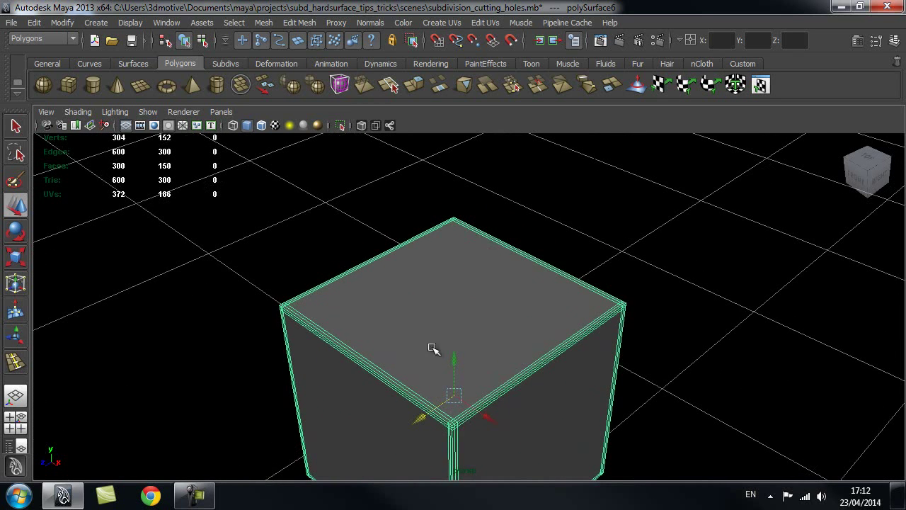
pyautogui.moveTo(481, 250); pyautogui.dragTo(484, 283, button='right')
pyautogui.click(418, 315)
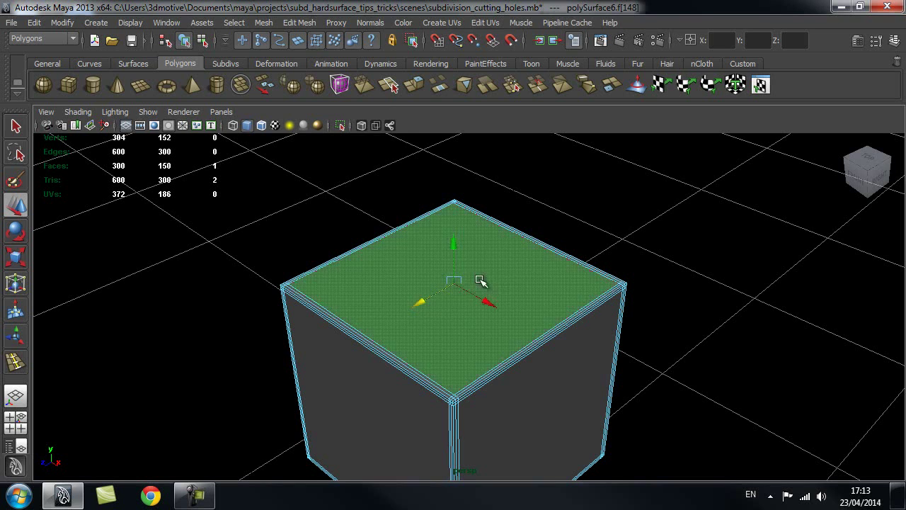
pyautogui.click(300, 22)
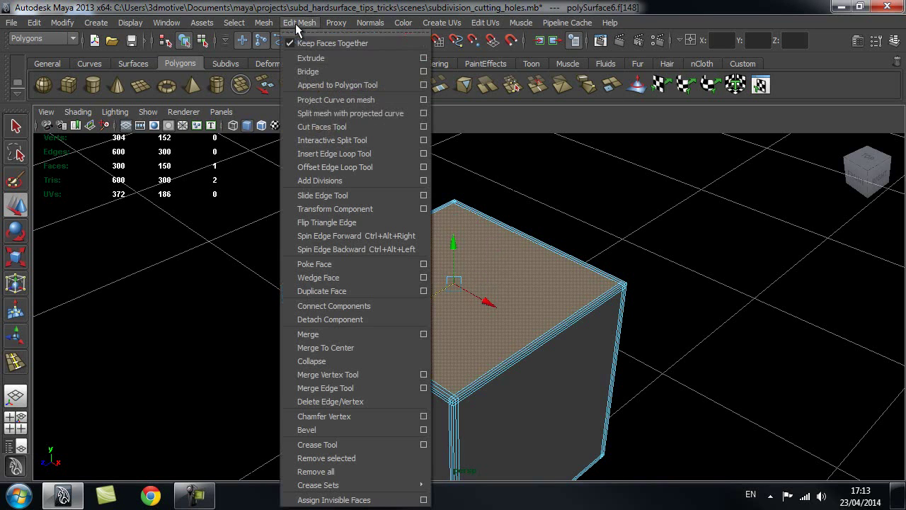
pyautogui.click(311, 55)
pyautogui.press('r')
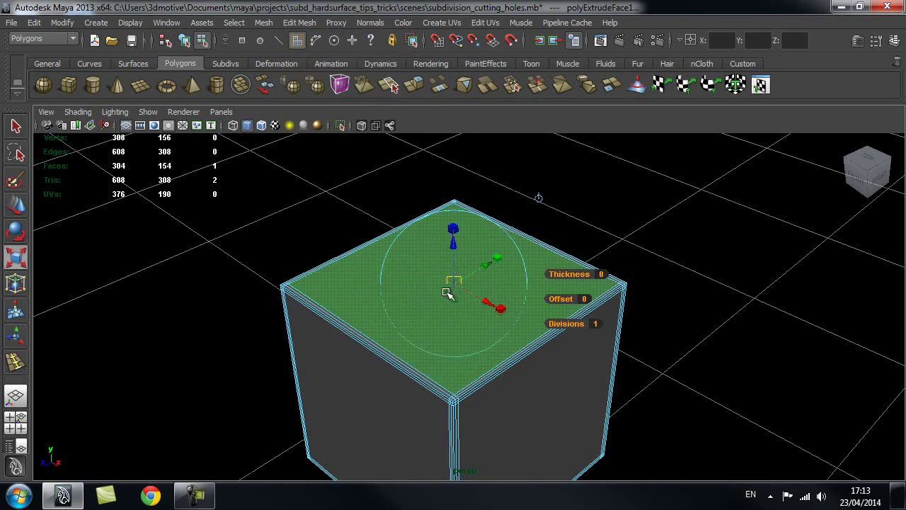
pyautogui.moveTo(456, 283); pyautogui.dragTo(362, 316)
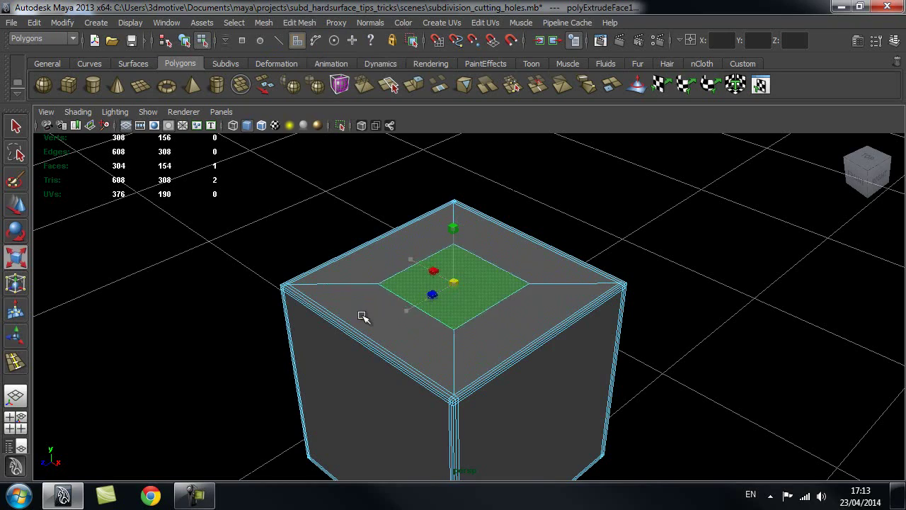
pyautogui.keyDown('alt'); pyautogui.moveTo(293, 308); pyautogui.dragTo(434, 295, button='right'); pyautogui.keyUp('alt')
pyautogui.keyDown('alt'); pyautogui.moveTo(434, 294); pyautogui.dragTo(602, 322); pyautogui.keyUp('alt')
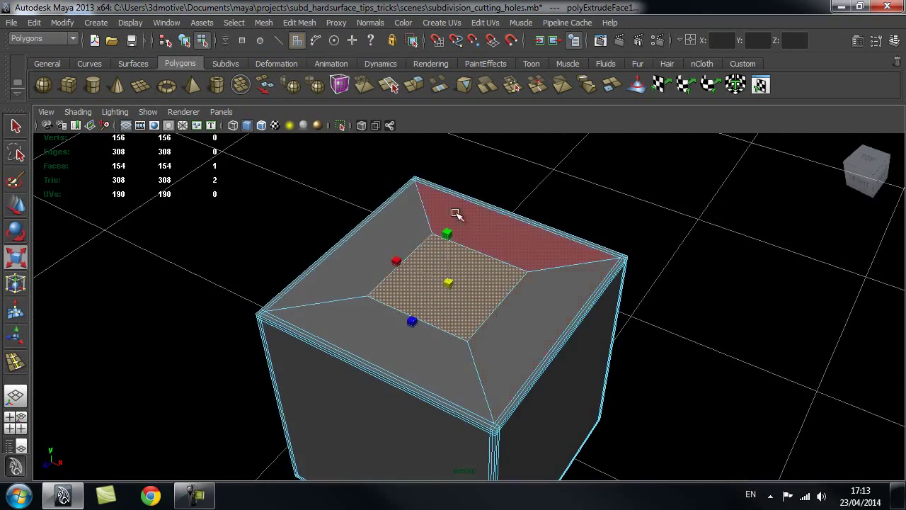
pyautogui.keyDown('alt'); pyautogui.moveTo(561, 348); pyautogui.dragTo(475, 338); pyautogui.keyUp('alt')
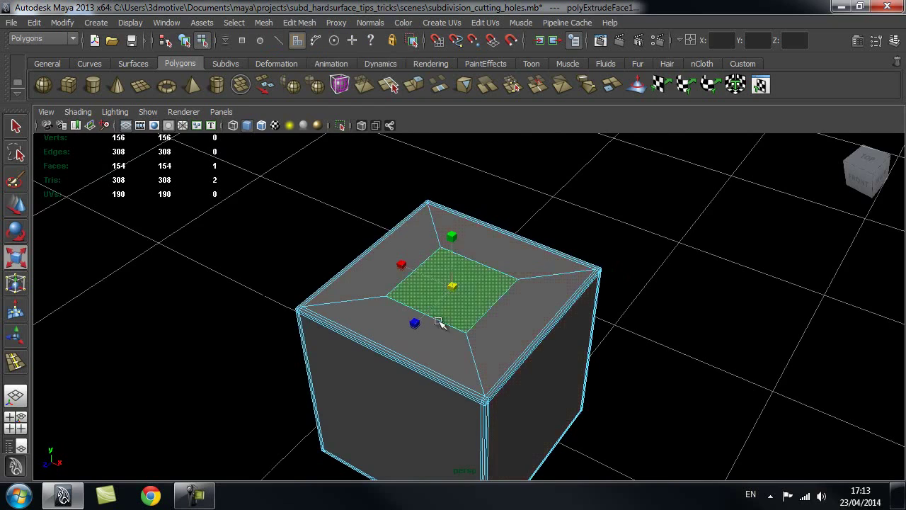
# - Turn on smooth mesh preview for the copied cube and examine the shape of the inset top face from several angles
pyautogui.keyDown('alt'); pyautogui.moveTo(566, 276); pyautogui.dragTo(365, 255); pyautogui.keyUp('alt')
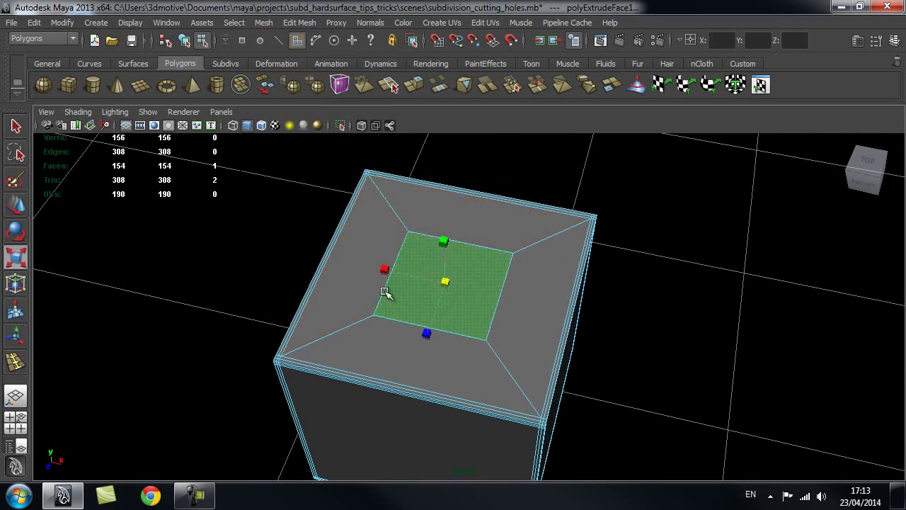
pyautogui.moveTo(479, 298)
pyautogui.keyDown('alt'); pyautogui.mouseDown()
pyautogui.moveTo(441, 307)
pyautogui.moveTo(467, 308)
pyautogui.mouseUp(); pyautogui.keyUp('alt')
pyautogui.keyDown('alt'); pyautogui.moveTo(405, 298); pyautogui.dragTo(515, 323); pyautogui.keyUp('alt')
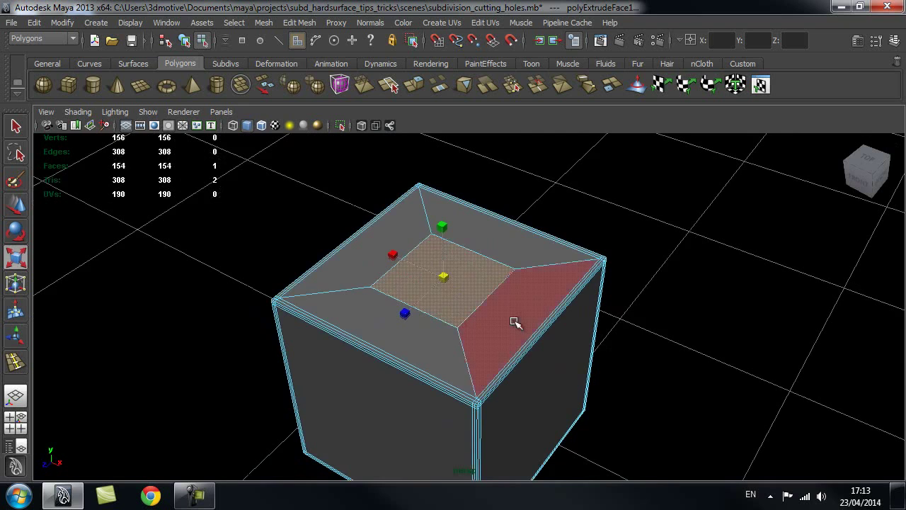
pyautogui.press('3')
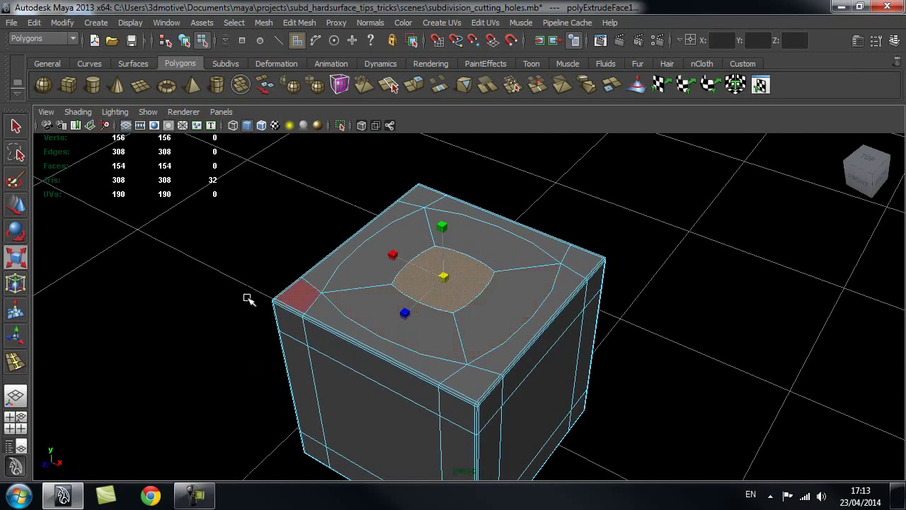
pyautogui.keyDown('alt'); pyautogui.moveTo(489, 336); pyautogui.dragTo(414, 353); pyautogui.keyUp('alt')
pyautogui.keyDown('alt'); pyautogui.moveTo(444, 342); pyautogui.dragTo(438, 323, button='middle'); pyautogui.keyUp('alt')
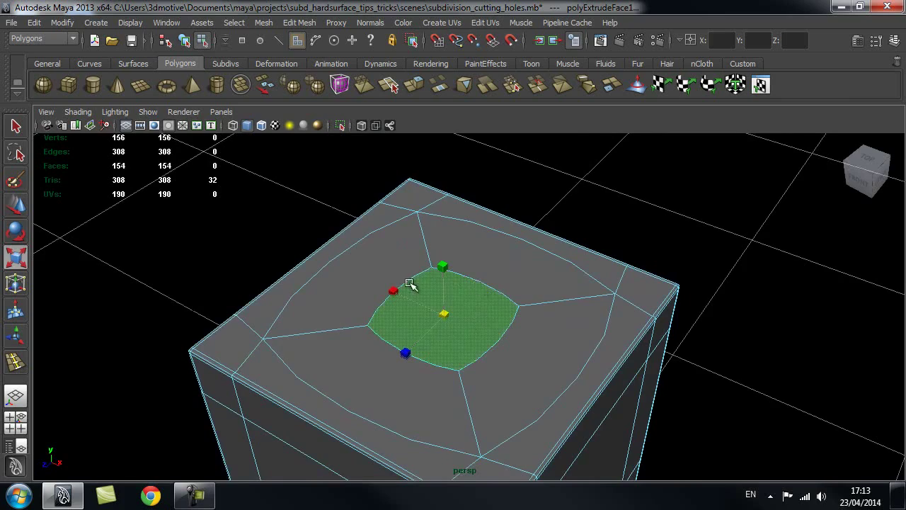
pyautogui.keyDown('alt'); pyautogui.moveTo(455, 280); pyautogui.dragTo(430, 288); pyautogui.keyUp('alt')
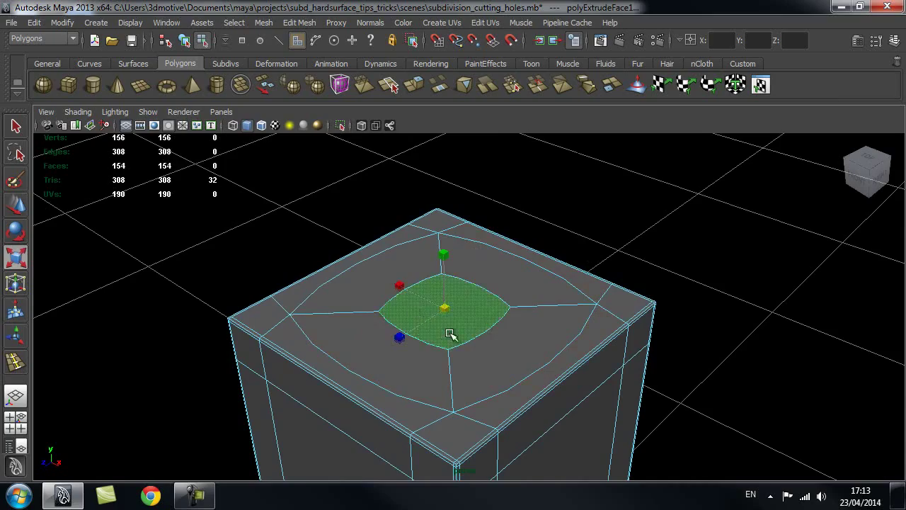
# - Delete the inset face to open the cube's top and look into the rounded opening
pyautogui.press('Delete')
pyautogui.keyDown('alt'); pyautogui.moveTo(422, 330); pyautogui.dragTo(479, 277); pyautogui.keyUp('alt')
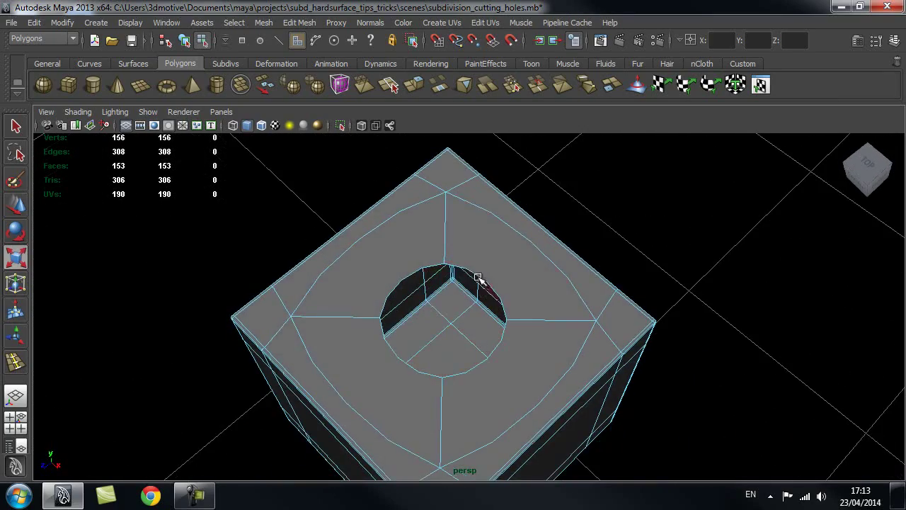
pyautogui.keyDown('alt'); pyautogui.moveTo(433, 361); pyautogui.dragTo(451, 298); pyautogui.keyUp('alt')
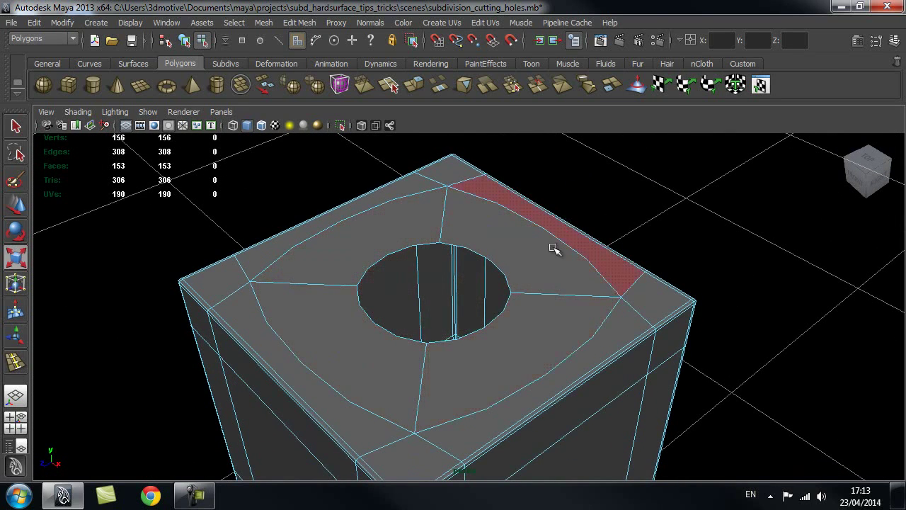
# - Turn off smooth preview, extrude the opening's border edge loop and scale it slightly inward to form a supporting loop
pyautogui.press('1')
pyautogui.moveTo(517, 249); pyautogui.dragTo(488, 251, button='right')
pyautogui.click(489, 255)
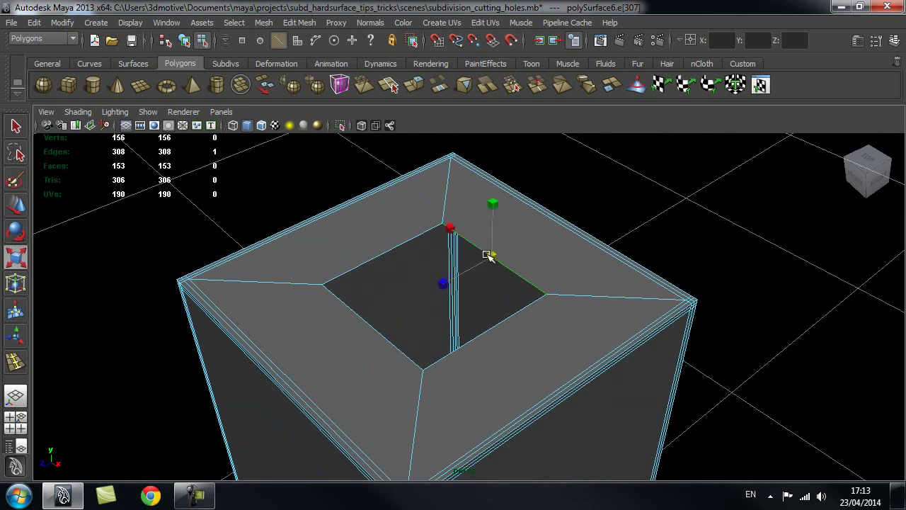
pyautogui.doubleClick(489, 255)
pyautogui.click(303, 25)
pyautogui.click(315, 59)
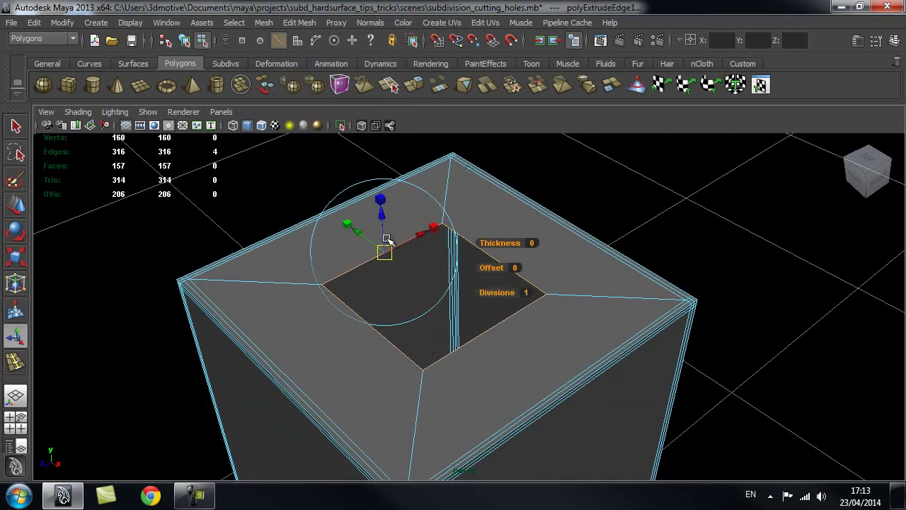
pyautogui.moveTo(434, 291); pyautogui.dragTo(425, 298)
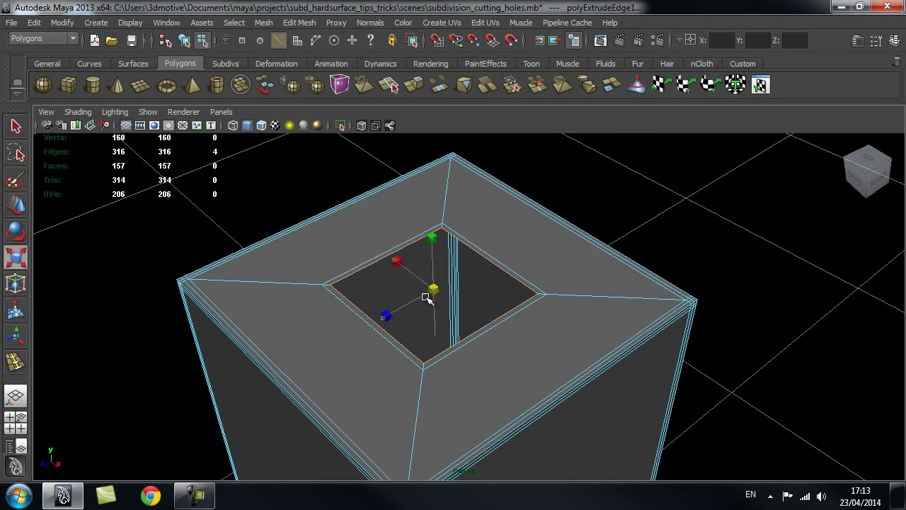
pyautogui.keyDown('alt'); pyautogui.moveTo(365, 287); pyautogui.dragTo(415, 267, button='right'); pyautogui.keyUp('alt')
pyautogui.keyDown('alt'); pyautogui.moveTo(414, 267); pyautogui.dragTo(415, 282, button='middle'); pyautogui.keyUp('alt')
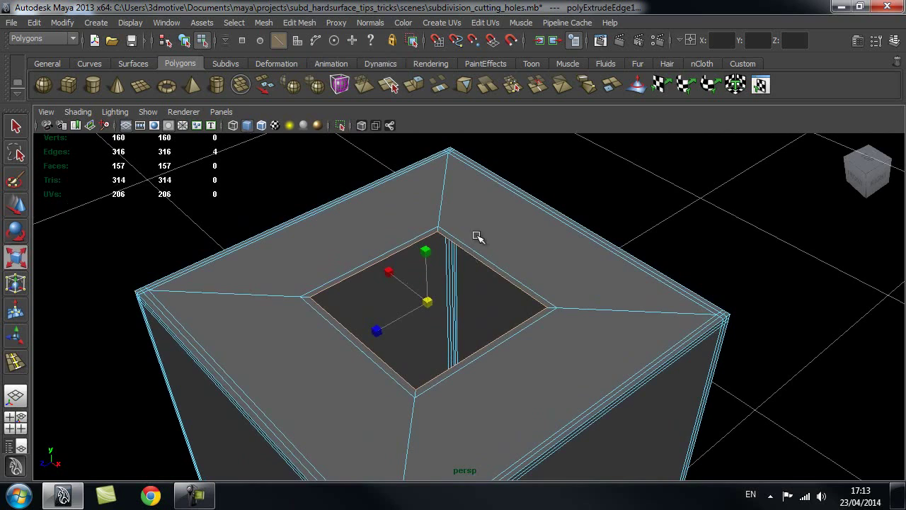
# - Extrude the opening's border slightly downward, and extrude it again deep into the cube to form the hole's inner walls
pyautogui.press('g')
pyautogui.press('w')
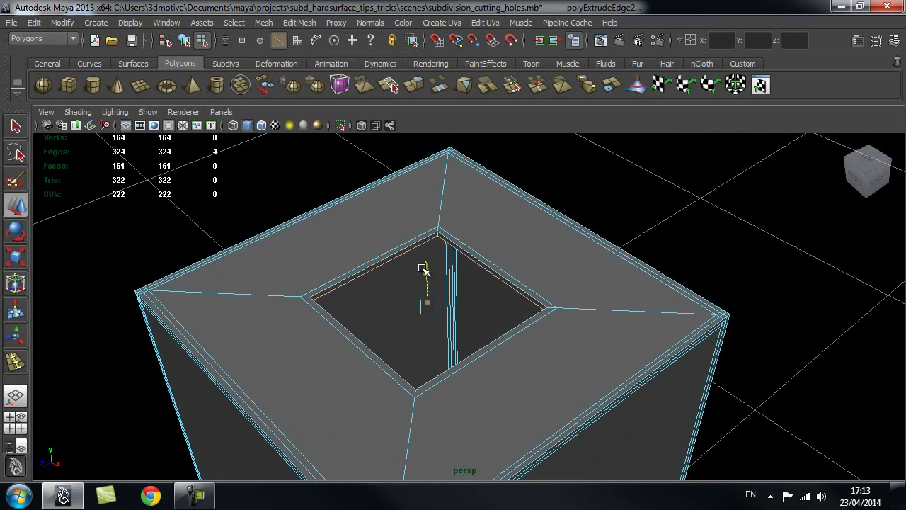
pyautogui.hotkey('ctrl', 'e')
pyautogui.press('w')
pyautogui.moveTo(425, 273); pyautogui.dragTo(414, 344)
pyautogui.keyDown('alt'); pyautogui.moveTo(478, 276); pyautogui.dragTo(436, 341); pyautogui.keyUp('alt')
# - Extrude supporting loops around the bottom of the hole, extrude the border once more and merge it to the centre as a floor
pyautogui.hotkey('ctrl', 'e')
pyautogui.press('w')
pyautogui.hotkey('ctrl', 'e')
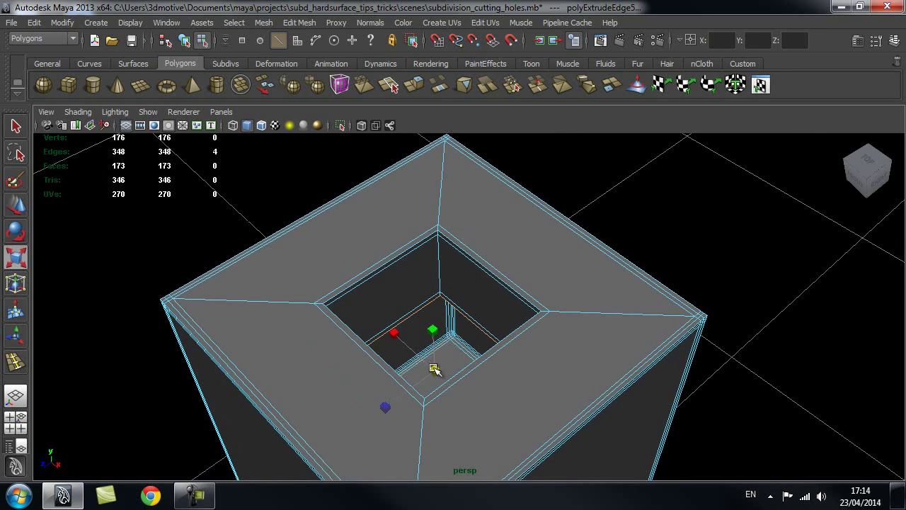
pyautogui.keyDown('alt'); pyautogui.moveTo(431, 369); pyautogui.dragTo(454, 334); pyautogui.keyUp('alt')
pyautogui.hotkey('ctrl', 'e')
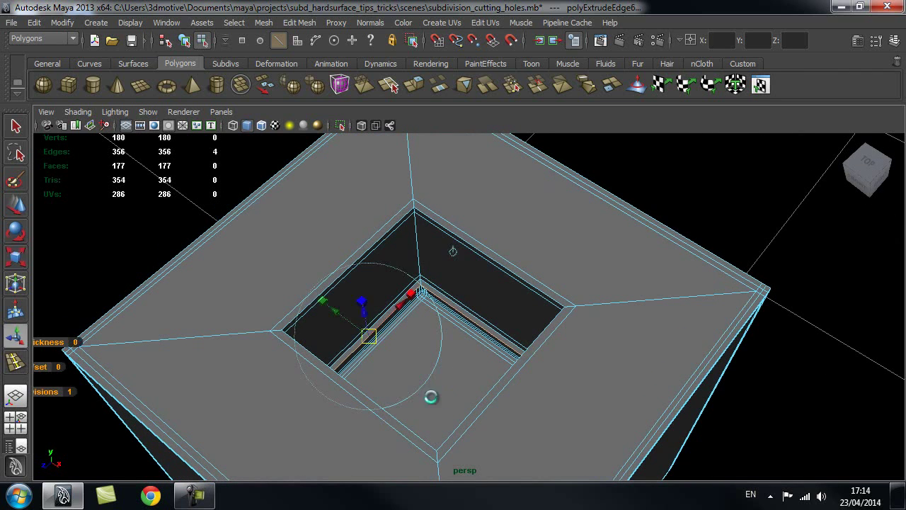
pyautogui.moveTo(428, 381); pyautogui.dragTo(340, 418)
pyautogui.keyDown('shift'); pyautogui.moveTo(382, 357); pyautogui.dragTo(412, 275, button='right'); pyautogui.keyUp('shift')
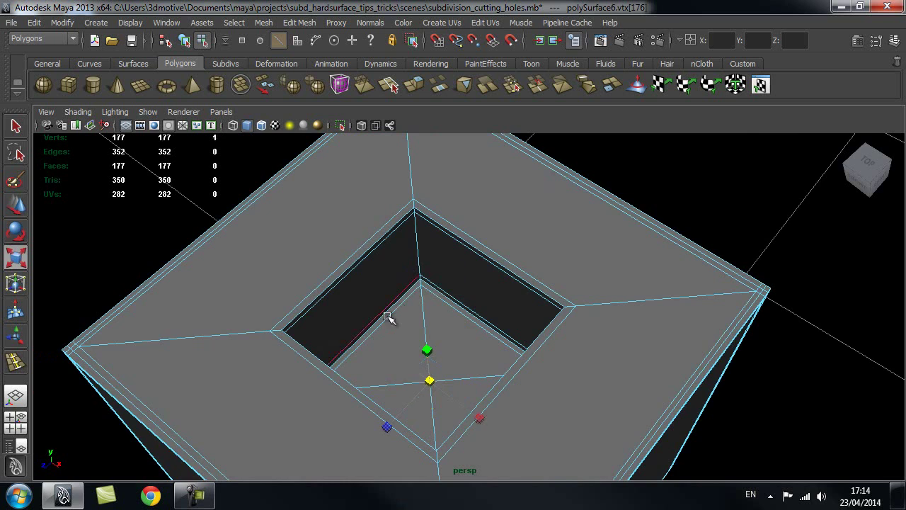
# - Delete the four edges meeting at the centre of the hole's floor, leaving a single face
pyautogui.keyDown('alt'); pyautogui.moveTo(393, 378); pyautogui.dragTo(467, 403, button='right'); pyautogui.keyUp('alt')
pyautogui.keyDown('alt'); pyautogui.moveTo(467, 403); pyautogui.dragTo(464, 412); pyautogui.keyUp('alt')
pyautogui.press('q')
pyautogui.moveTo(443, 353); pyautogui.dragTo(442, 216, button='right')
pyautogui.click(418, 341)
pyautogui.keyDown('shift'); pyautogui.click(399, 383); pyautogui.keyUp('shift')
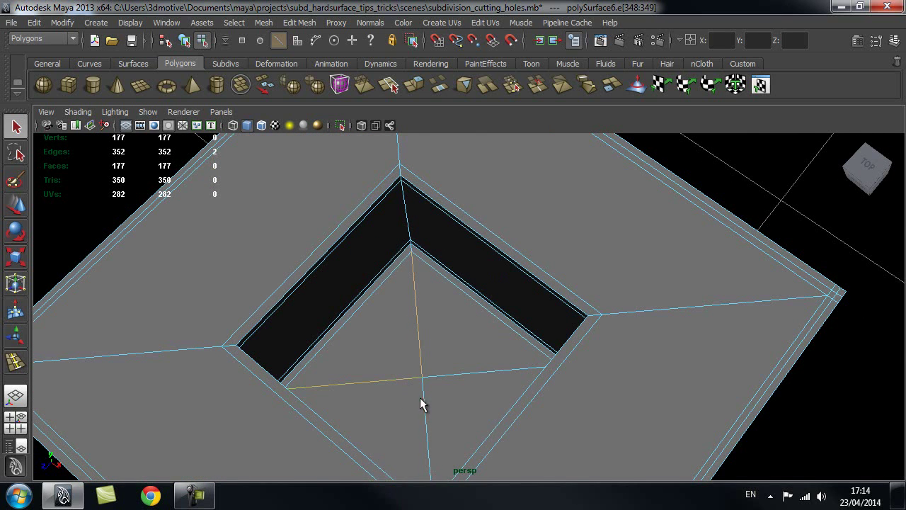
pyautogui.keyDown('shift'); pyautogui.click(425, 400); pyautogui.keyUp('shift')
pyautogui.keyDown('shift'); pyautogui.click(443, 375); pyautogui.keyUp('shift')
pyautogui.keyDown('shift'); pyautogui.moveTo(450, 331); pyautogui.dragTo(402, 325, button='right'); pyautogui.keyUp('shift')
pyautogui.keyDown('alt'); pyautogui.moveTo(498, 394); pyautogui.dragTo(377, 359); pyautogui.keyUp('alt')
# - Return to object mode, turn on smooth mesh preview for the cube, deselect it and examine the round hole
pyautogui.moveTo(518, 250); pyautogui.dragTo(589, 233, button='right')
pyautogui.click(539, 257)
pyautogui.press('3')
pyautogui.click(658, 207)
pyautogui.scroll(-4, 400, 286)
pyautogui.moveTo(400, 286)
pyautogui.keyDown('alt'); pyautogui.mouseDown()
pyautogui.moveTo(562, 274)
pyautogui.moveTo(416, 293)
pyautogui.mouseUp(); pyautogui.keyUp('alt')
pyautogui.scroll(4, 529, 278)
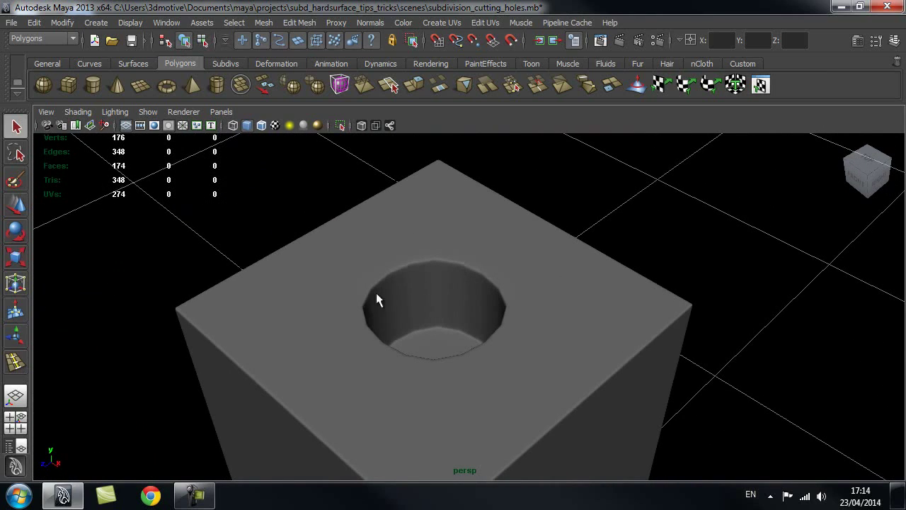
pyautogui.keyDown('alt'); pyautogui.moveTo(552, 332); pyautogui.dragTo(496, 340, button='right'); pyautogui.keyUp('alt')
pyautogui.keyDown('alt'); pyautogui.moveTo(496, 340); pyautogui.dragTo(429, 332); pyautogui.keyUp('alt')
# - Compare the cube's unsmoothed cage with its smooth preview, leaving the preview on and the cube deselected
pyautogui.click(414, 310)
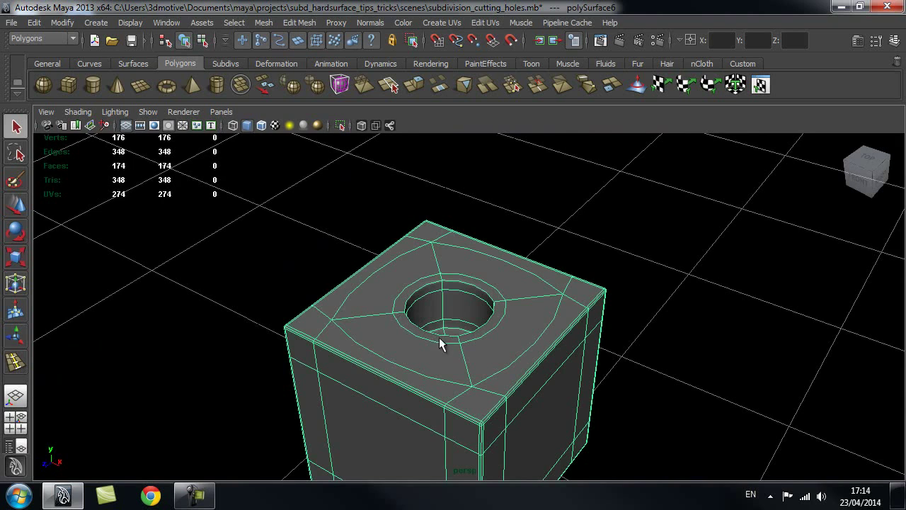
pyautogui.press('1')
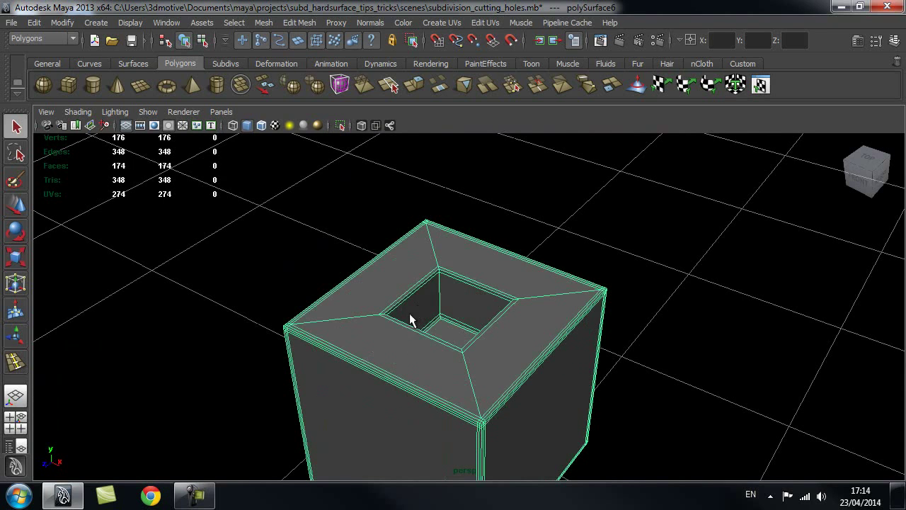
pyautogui.press('3')
pyautogui.click(671, 287)
pyautogui.keyDown('alt'); pyautogui.moveTo(647, 344); pyautogui.dragTo(611, 339); pyautogui.keyUp('alt')
pyautogui.keyDown('alt'); pyautogui.moveTo(608, 338); pyautogui.dragTo(425, 343, button='right'); pyautogui.keyUp('alt')
pyautogui.keyDown('alt'); pyautogui.moveTo(536, 403); pyautogui.dragTo(531, 348, button='middle'); pyautogui.keyUp('alt')
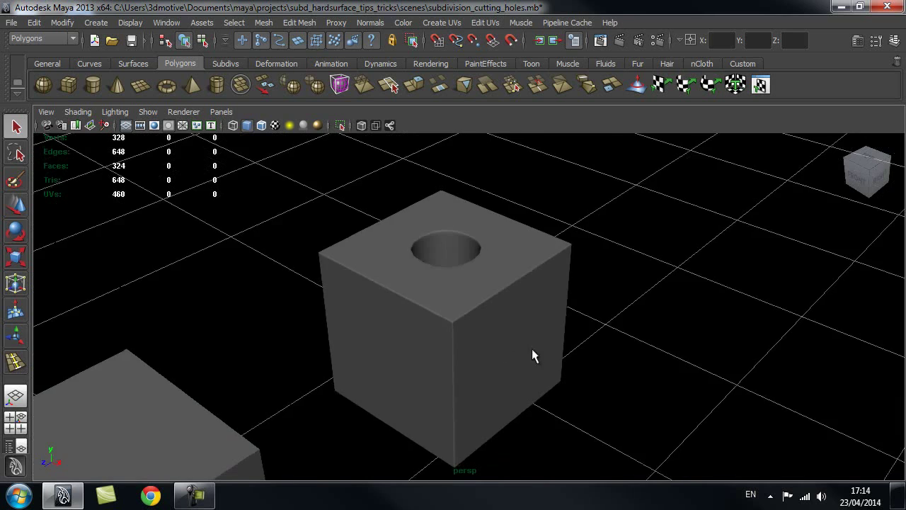
# - Duplicate the plain cube and move the copy along the X axis, clear of the original
pyautogui.keyDown('alt'); pyautogui.moveTo(531, 348); pyautogui.dragTo(480, 350, button='right'); pyautogui.keyUp('alt')
pyautogui.keyDown('alt'); pyautogui.moveTo(481, 351); pyautogui.dragTo(479, 328, button='middle'); pyautogui.keyUp('alt')
pyautogui.keyDown('alt'); pyautogui.moveTo(479, 328); pyautogui.dragTo(478, 310, button='middle'); pyautogui.keyUp('alt')
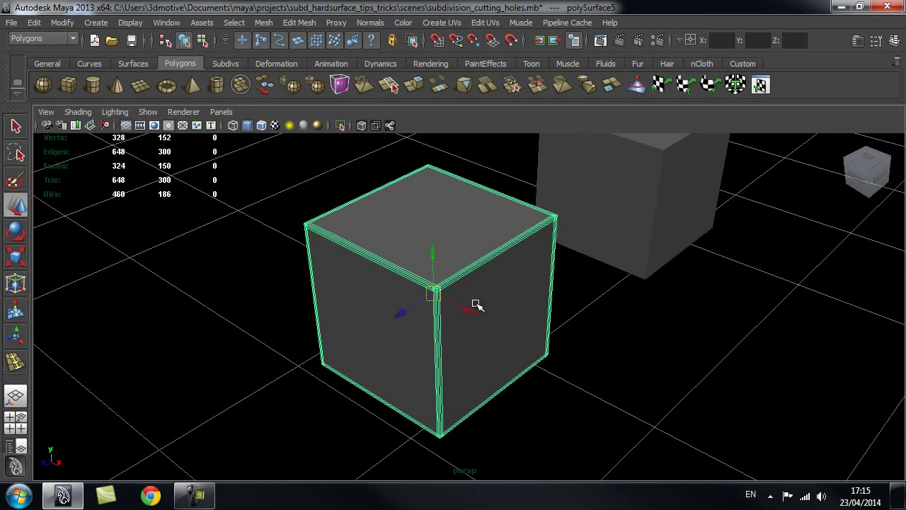
pyautogui.keyDown('alt'); pyautogui.moveTo(548, 306); pyautogui.dragTo(708, 395); pyautogui.keyUp('alt')
pyautogui.hotkey('ctrl', 'd')
pyautogui.keyDown('alt'); pyautogui.moveTo(708, 394); pyautogui.dragTo(531, 319, button='middle'); pyautogui.keyUp('alt')
pyautogui.moveTo(464, 306); pyautogui.dragTo(520, 339)
pyautogui.keyDown('alt'); pyautogui.moveTo(485, 269); pyautogui.dragTo(549, 294, button='right'); pyautogui.keyUp('alt')
pyautogui.keyDown('alt'); pyautogui.moveTo(551, 296); pyautogui.dragTo(459, 251); pyautogui.keyUp('alt')
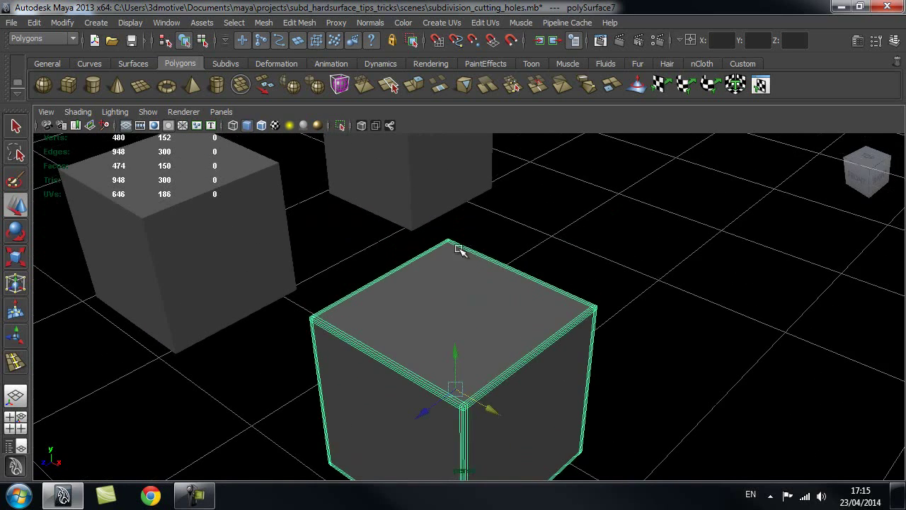
# - Extrude the new copy's top face and scale it uniformly inward to a centred square about half the cube's width
pyautogui.keyDown('alt'); pyautogui.moveTo(471, 293); pyautogui.dragTo(475, 331); pyautogui.keyUp('alt')
pyautogui.keyDown('alt'); pyautogui.moveTo(476, 344); pyautogui.dragTo(473, 325, button='middle'); pyautogui.keyUp('alt')
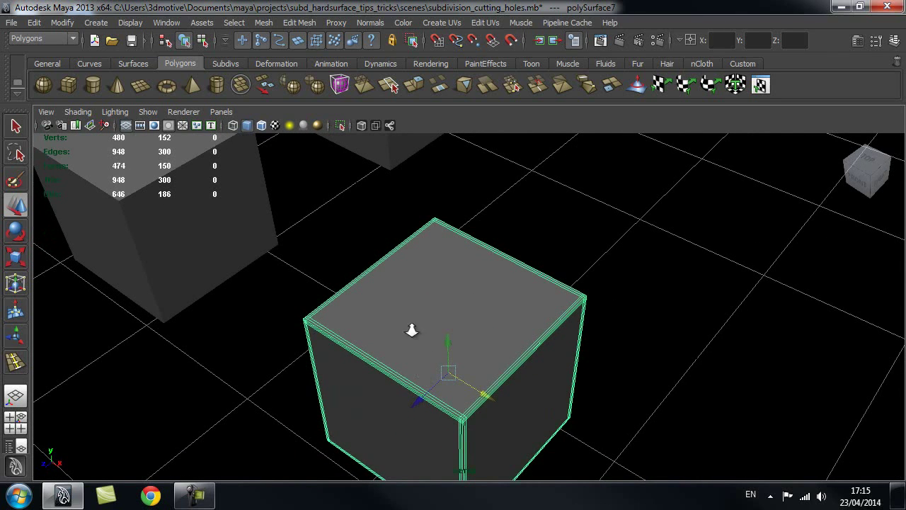
pyautogui.keyDown('alt'); pyautogui.moveTo(411, 330); pyautogui.dragTo(439, 328, button='right'); pyautogui.keyUp('alt')
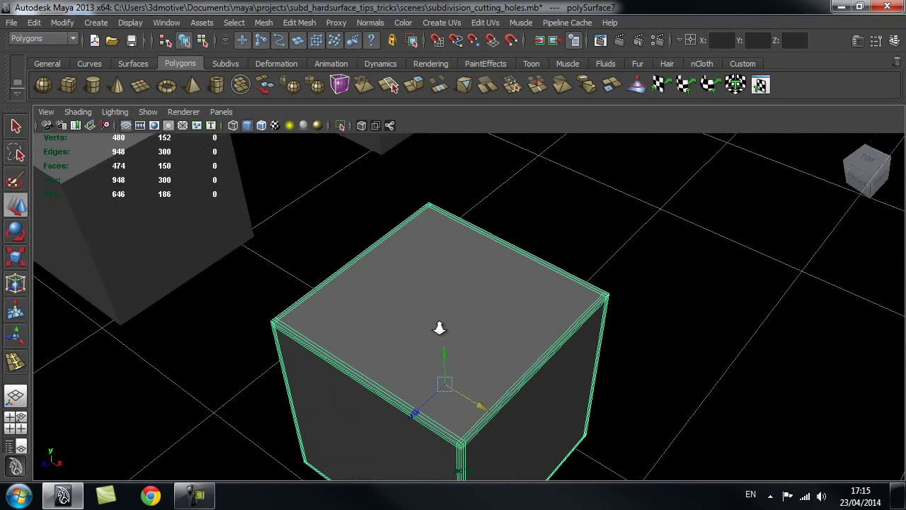
pyautogui.keyDown('alt'); pyautogui.moveTo(456, 332); pyautogui.dragTo(453, 268, button='middle'); pyautogui.keyUp('alt')
pyautogui.press('q')
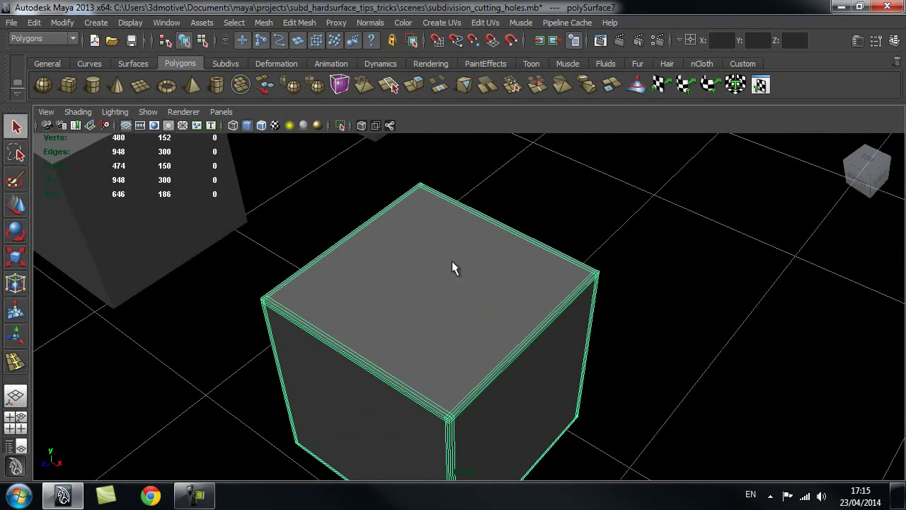
pyautogui.moveTo(458, 287); pyautogui.dragTo(460, 298, button='right')
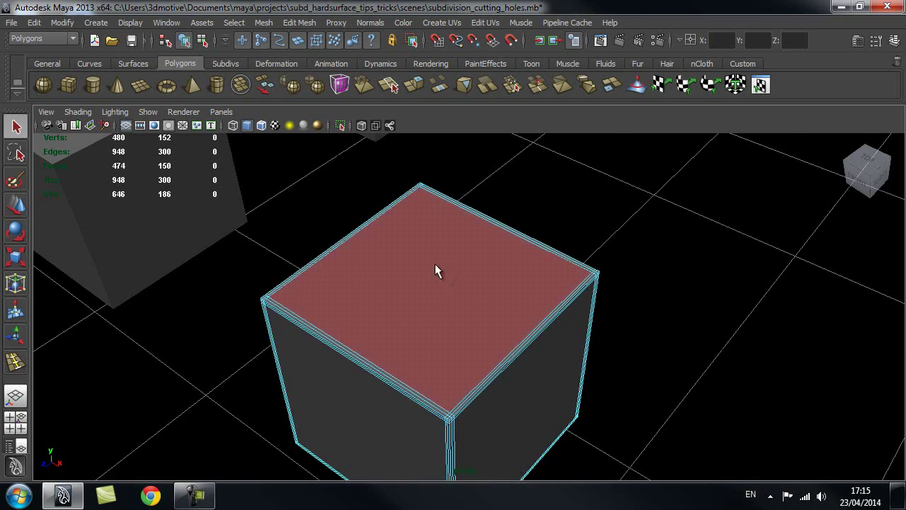
pyautogui.click(435, 263)
pyautogui.click(300, 22)
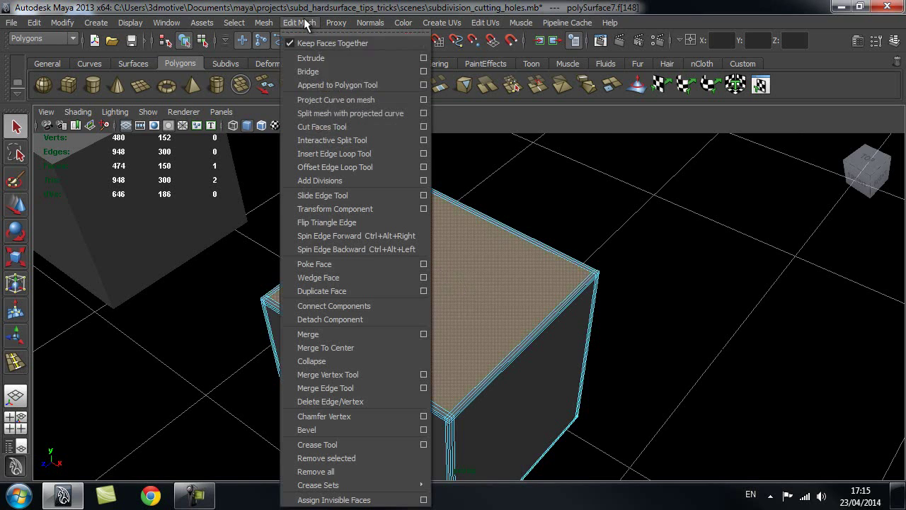
pyautogui.click(312, 55)
pyautogui.moveTo(430, 283); pyautogui.dragTo(349, 319)
# - Delete the inset square face to leave an opening in the new copy's top
pyautogui.keyDown('alt'); pyautogui.moveTo(318, 319); pyautogui.dragTo(421, 312, button='right'); pyautogui.keyUp('alt')
pyautogui.keyDown('alt'); pyautogui.moveTo(436, 306); pyautogui.dragTo(460, 319, button='middle'); pyautogui.keyUp('alt')
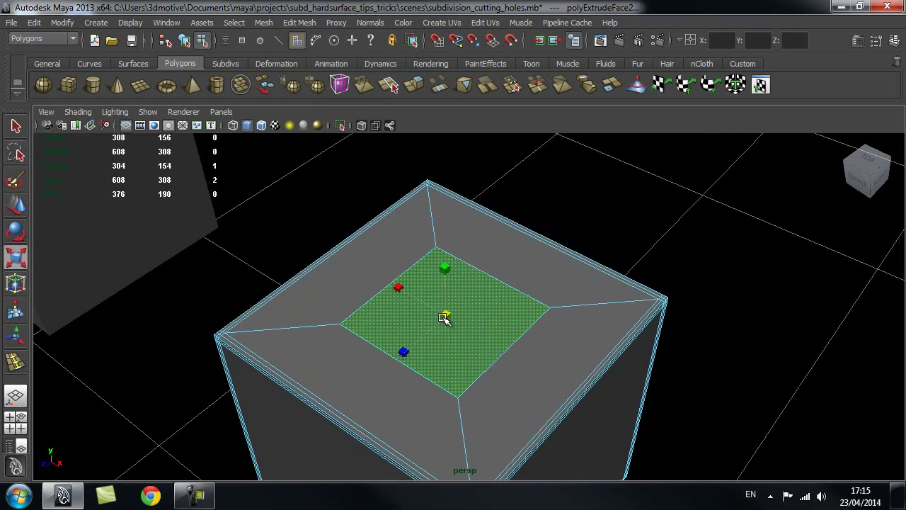
pyautogui.press('Delete')
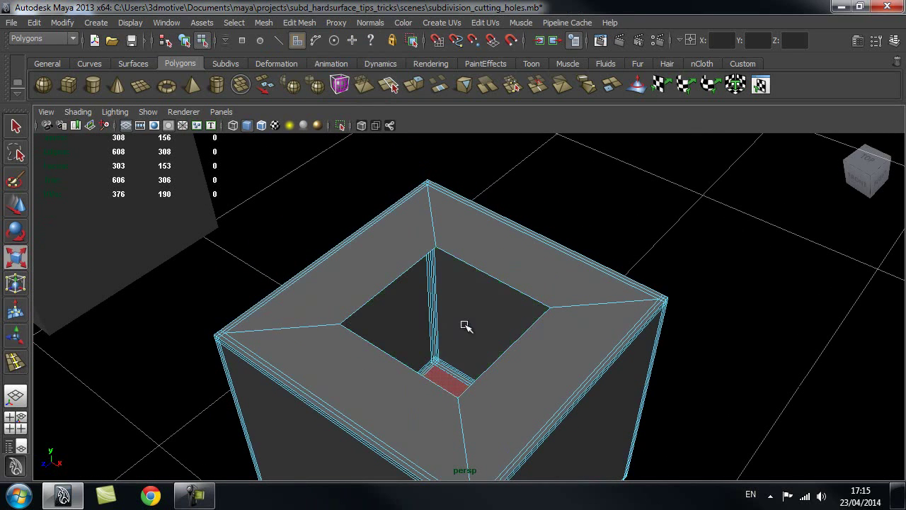
pyautogui.keyDown('alt'); pyautogui.moveTo(657, 340); pyautogui.dragTo(489, 334, button='right'); pyautogui.keyUp('alt')
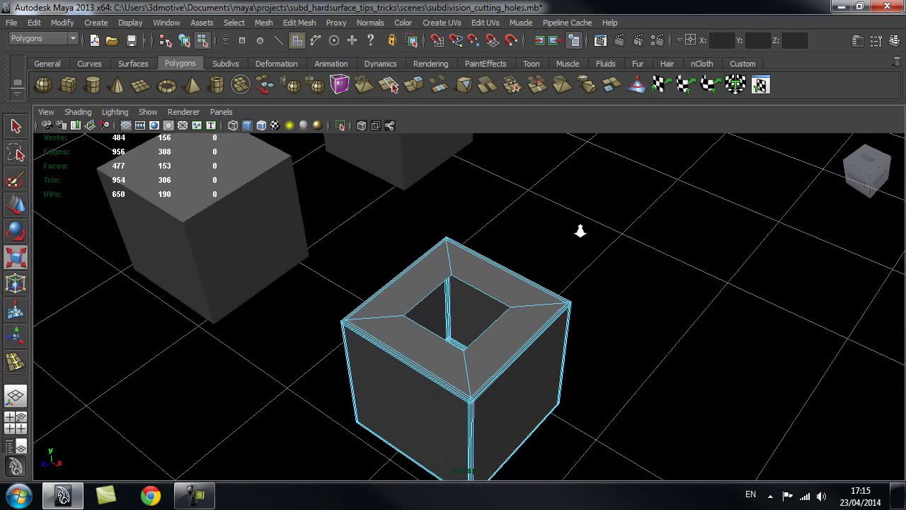
pyautogui.keyDown('alt'); pyautogui.moveTo(580, 231); pyautogui.dragTo(467, 261, button='right'); pyautogui.keyUp('alt')
# - Return to object mode and select the cube with the square opening
pyautogui.click(446, 220)
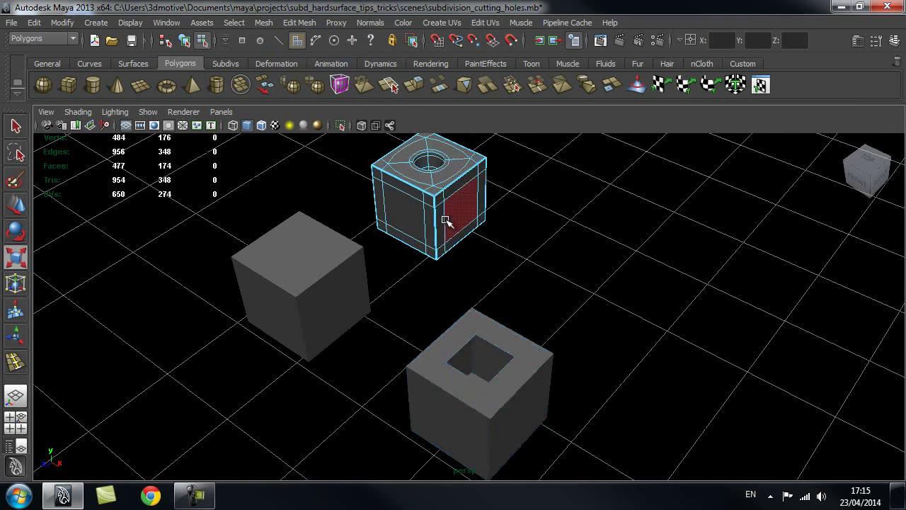
pyautogui.moveTo(454, 221); pyautogui.dragTo(518, 189, button='right')
pyautogui.click(497, 328)
pyautogui.keyDown('alt'); pyautogui.moveTo(497, 329); pyautogui.dragTo(576, 390, button='right'); pyautogui.keyUp('alt')
pyautogui.keyDown('alt'); pyautogui.moveTo(576, 389); pyautogui.dragTo(552, 287, button='middle'); pyautogui.keyUp('alt')
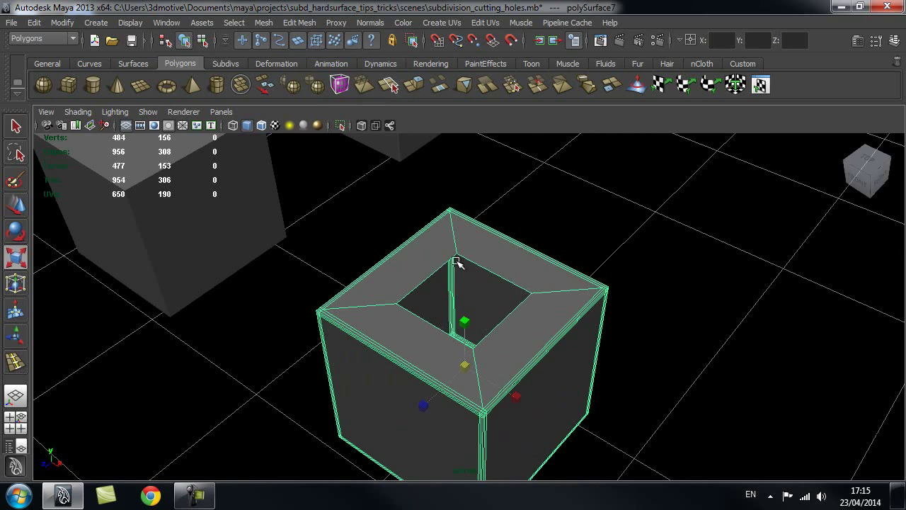
pyautogui.keyDown('alt'); pyautogui.moveTo(561, 320); pyautogui.dragTo(482, 297, button='right'); pyautogui.keyUp('alt')
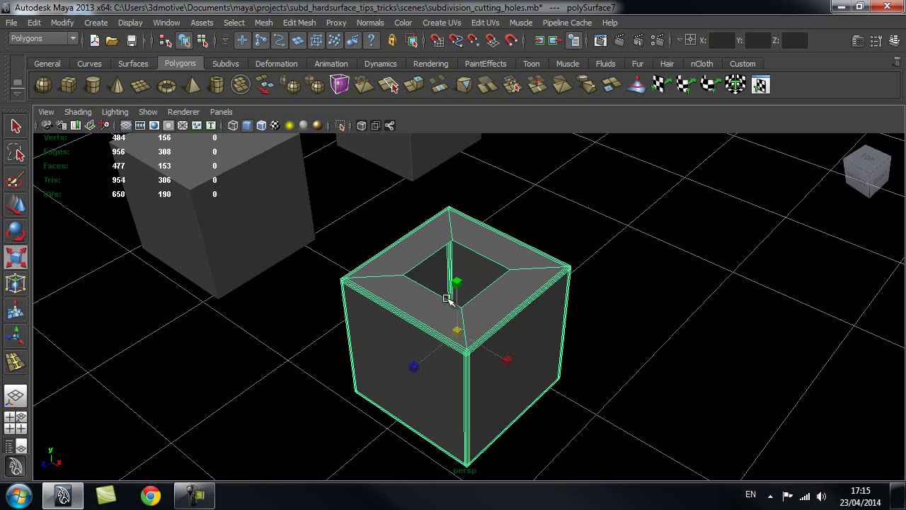
pyautogui.keyDown('alt'); pyautogui.moveTo(521, 308); pyautogui.dragTo(411, 319, button='right'); pyautogui.keyUp('alt')
pyautogui.keyDown('alt'); pyautogui.moveTo(410, 324); pyautogui.dragTo(464, 289, button='middle'); pyautogui.keyUp('alt')
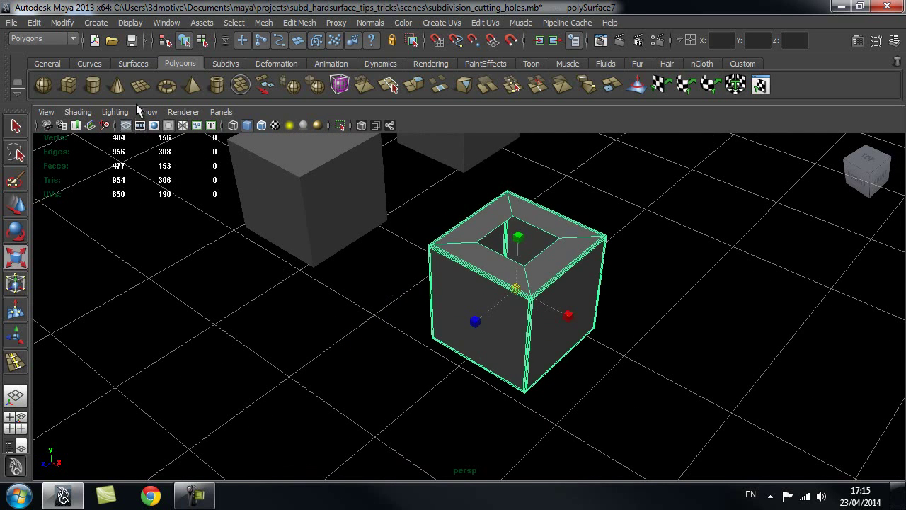
# - Create a polygon pipe primitive and move it along the Z axis, clear of the three cubes
pyautogui.click(217, 85)
pyautogui.press('w')
pyautogui.keyDown('alt'); pyautogui.moveTo(342, 275); pyautogui.dragTo(425, 382, button='middle'); pyautogui.keyUp('alt')
pyautogui.keyDown('alt'); pyautogui.moveTo(425, 382); pyautogui.dragTo(255, 286, button='right'); pyautogui.keyUp('alt')
pyautogui.moveTo(375, 251); pyautogui.dragTo(225, 328)
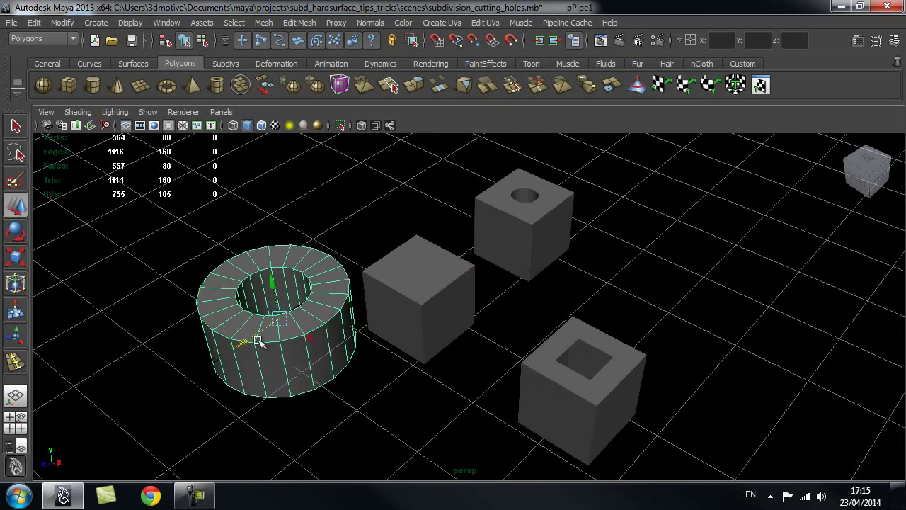
# - Set the polygon pipe's axis subdivisions to 8
pyautogui.keyDown('alt'); pyautogui.moveTo(254, 340); pyautogui.dragTo(308, 280, button='middle'); pyautogui.keyUp('alt')
pyautogui.hotkey('ctrl', 'a')
pyautogui.keyDown('alt'); pyautogui.moveTo(318, 247); pyautogui.dragTo(394, 253); pyautogui.keyUp('alt')
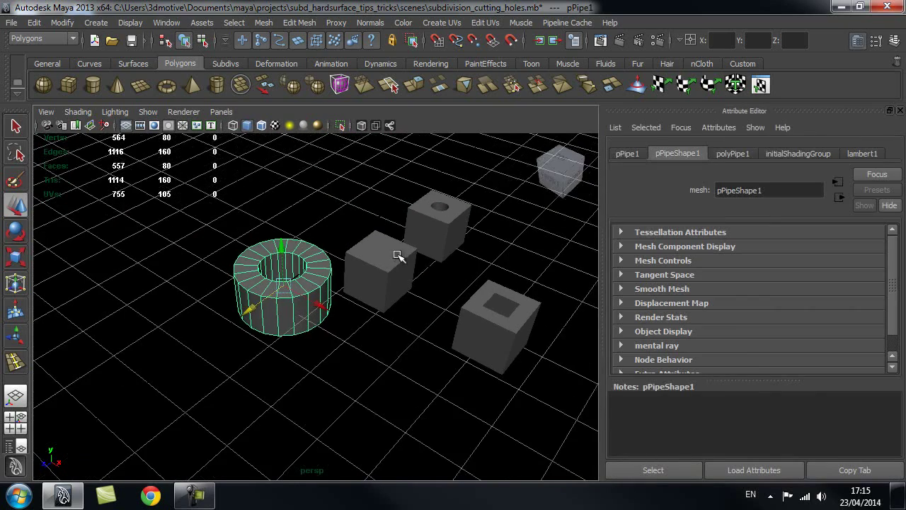
pyautogui.hotkey('ctrl', 'a')
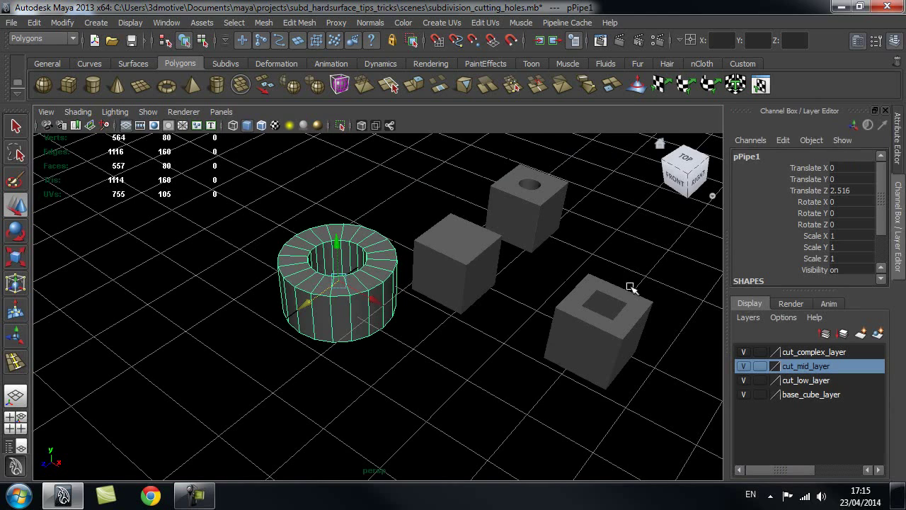
pyautogui.scroll(-3, 876, 216)
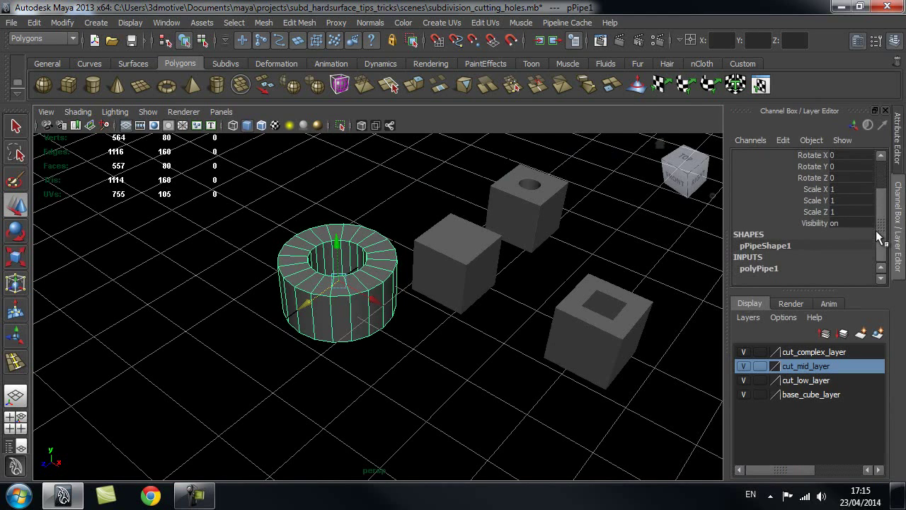
pyautogui.moveTo(881, 199); pyautogui.dragTo(878, 225)
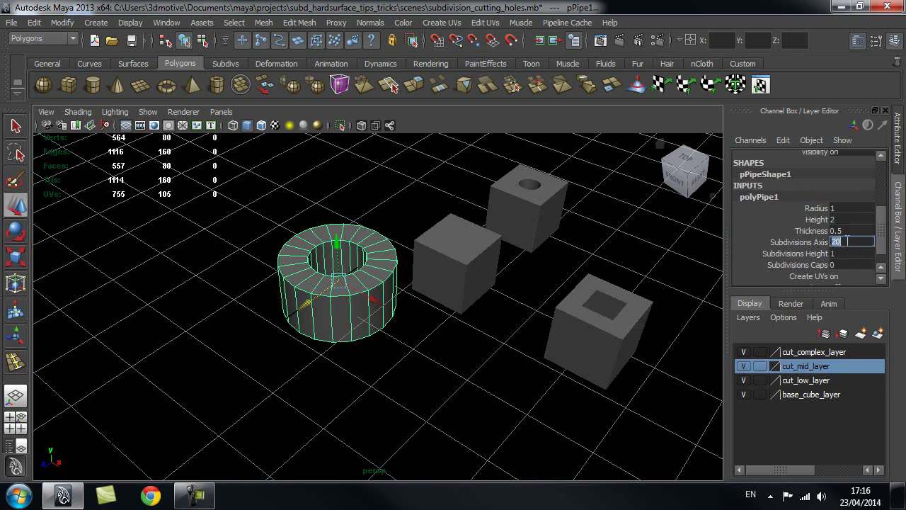
pyautogui.write('8')
pyautogui.press('Return')
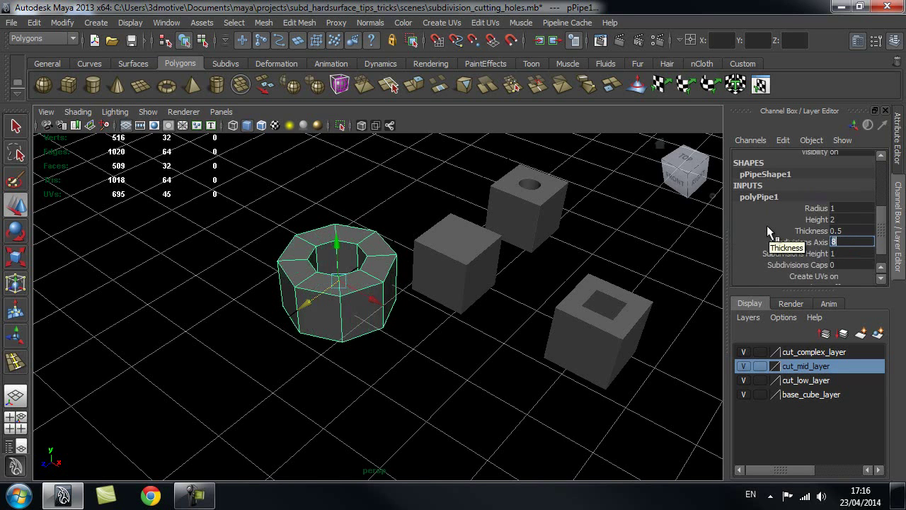
# - Examine the eight-sided pipe from several angles, its size beside the cubes, and its construction settings
pyautogui.click(304, 188)
pyautogui.keyDown('alt'); pyautogui.moveTo(304, 188); pyautogui.dragTo(383, 249, button='right'); pyautogui.keyUp('alt')
pyautogui.keyDown('alt'); pyautogui.moveTo(284, 309); pyautogui.dragTo(411, 283, button='right'); pyautogui.keyUp('alt')
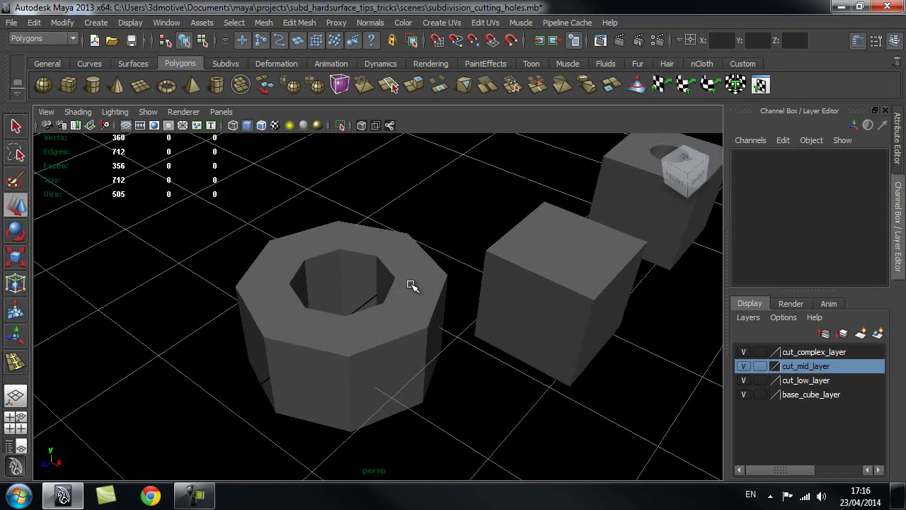
pyautogui.keyDown('alt'); pyautogui.moveTo(434, 298); pyautogui.dragTo(356, 253); pyautogui.keyUp('alt')
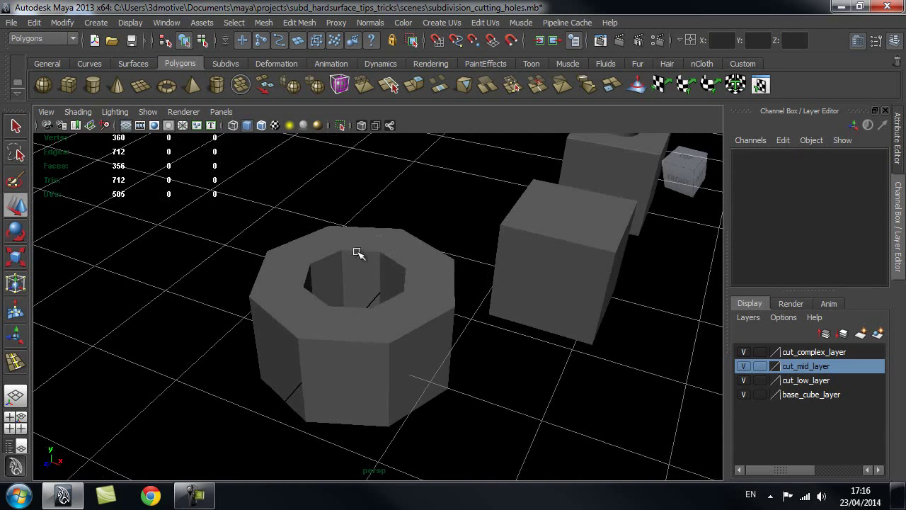
pyautogui.click(418, 265)
pyautogui.scroll(-2, 884, 210)
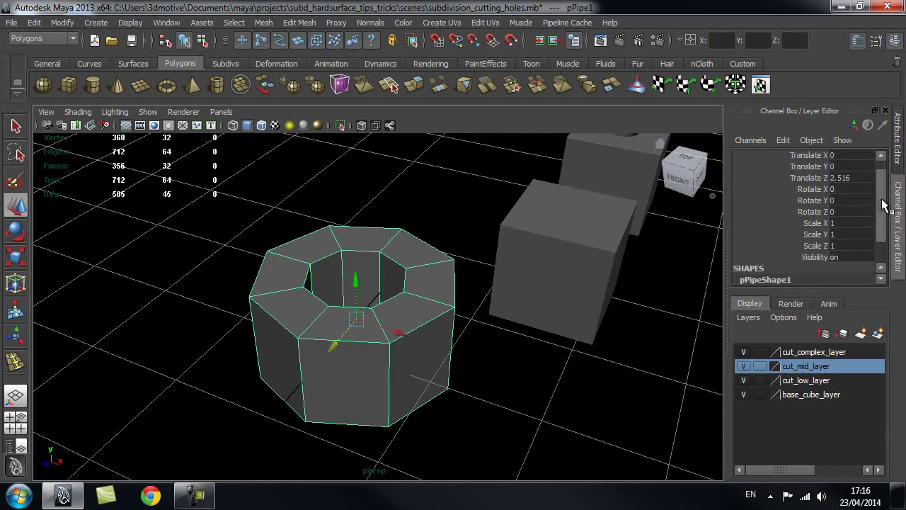
pyautogui.scroll(-3, 418, 294)
pyautogui.keyDown('alt'); pyautogui.moveTo(437, 298); pyautogui.dragTo(344, 291, button='middle'); pyautogui.keyUp('alt')
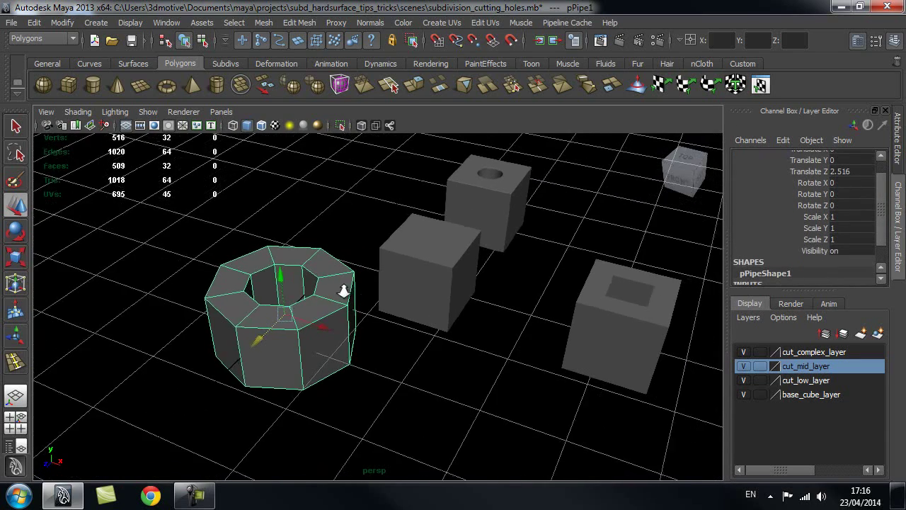
pyautogui.scroll(-1, 344, 291)
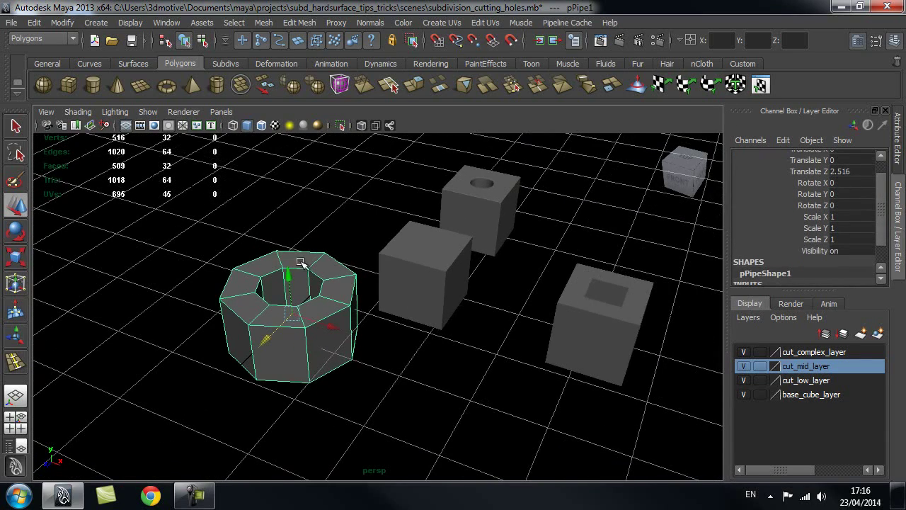
pyautogui.keyDown('alt'); pyautogui.moveTo(300, 262); pyautogui.dragTo(382, 268, button='middle'); pyautogui.keyUp('alt')
pyautogui.keyDown('alt'); pyautogui.moveTo(267, 299); pyautogui.dragTo(407, 306, button='right'); pyautogui.keyUp('alt')
pyautogui.keyDown('alt'); pyautogui.moveTo(383, 307); pyautogui.dragTo(376, 289); pyautogui.keyUp('alt')
pyautogui.keyDown('alt'); pyautogui.moveTo(322, 251); pyautogui.dragTo(350, 234); pyautogui.keyUp('alt')
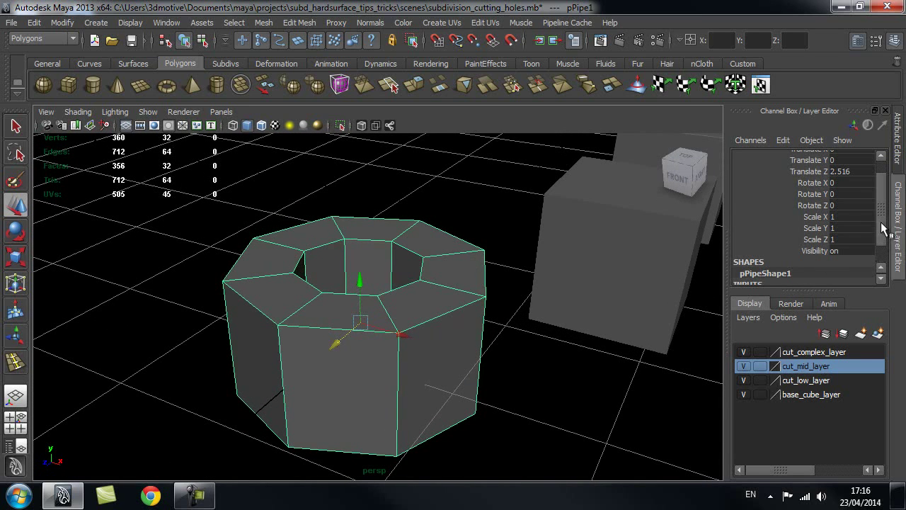
pyautogui.scroll(-1, 884, 241)
pyautogui.click(759, 268)
pyautogui.scroll(-3, 836, 245)
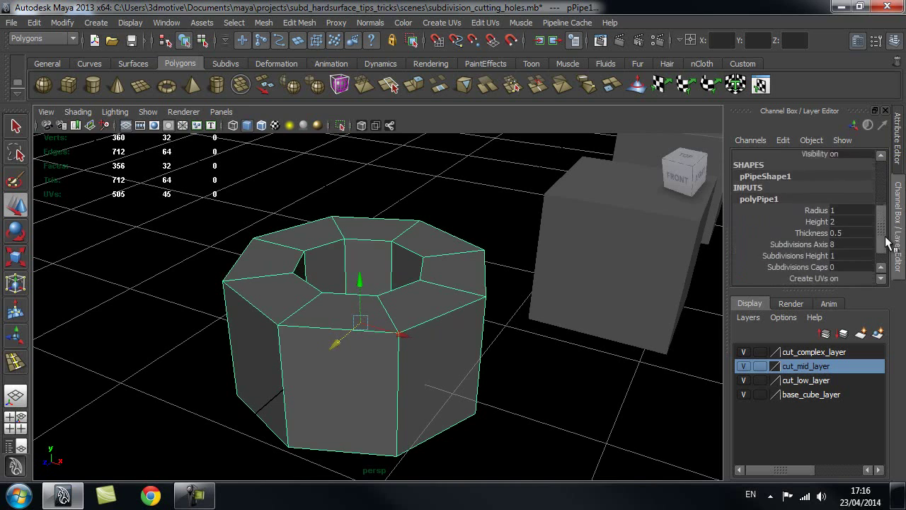
pyautogui.keyDown('alt'); pyautogui.moveTo(293, 292); pyautogui.dragTo(305, 281); pyautogui.keyUp('alt')
pyautogui.keyDown('alt'); pyautogui.moveTo(425, 271); pyautogui.dragTo(371, 279, button='right'); pyautogui.keyUp('alt')
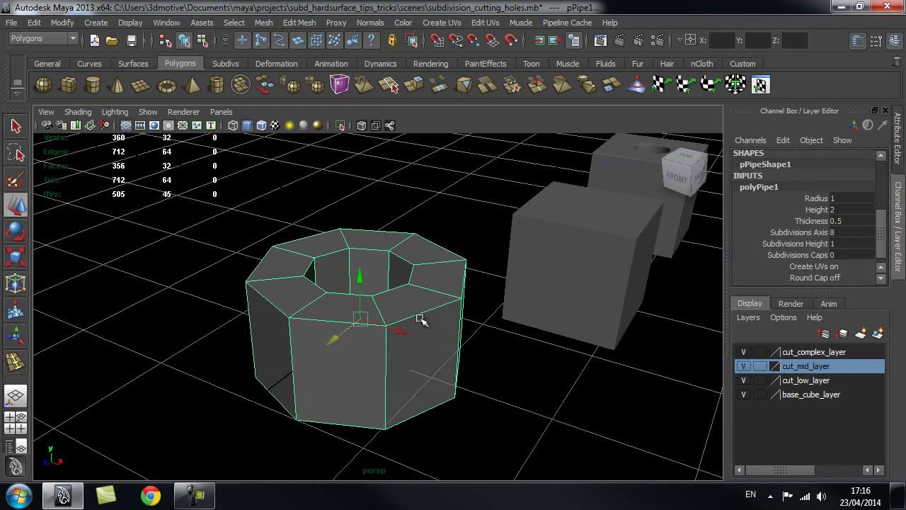
# - Delete the pipe's outer, inner and bottom faces so only the flat top ring is left
pyautogui.keyDown('alt'); pyautogui.moveTo(406, 283); pyautogui.dragTo(407, 257); pyautogui.keyUp('alt')
pyautogui.moveTo(366, 273); pyautogui.dragTo(365, 283, button='right')
pyautogui.keyDown('alt'); pyautogui.moveTo(366, 284); pyautogui.dragTo(360, 295); pyautogui.keyUp('alt')
pyautogui.moveTo(127, 284); pyautogui.dragTo(633, 410)
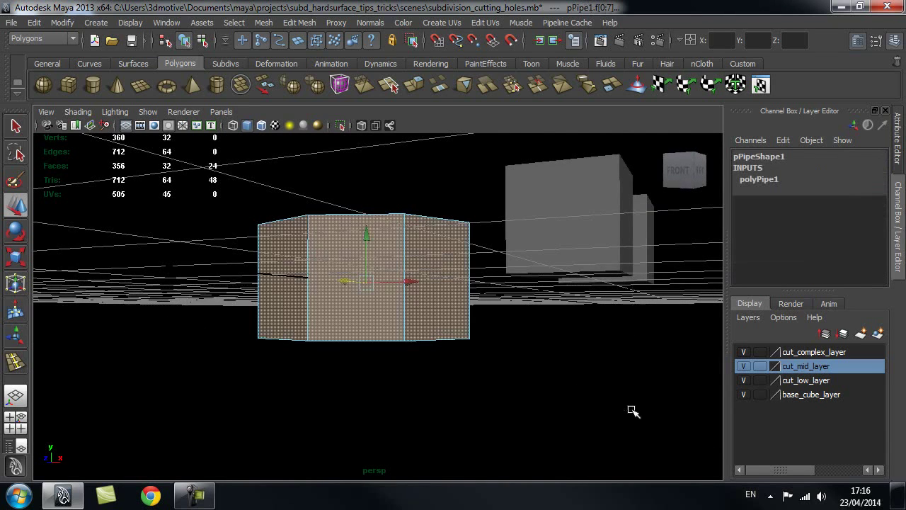
pyautogui.keyDown('alt'); pyautogui.moveTo(444, 364); pyautogui.dragTo(433, 394); pyautogui.keyUp('alt')
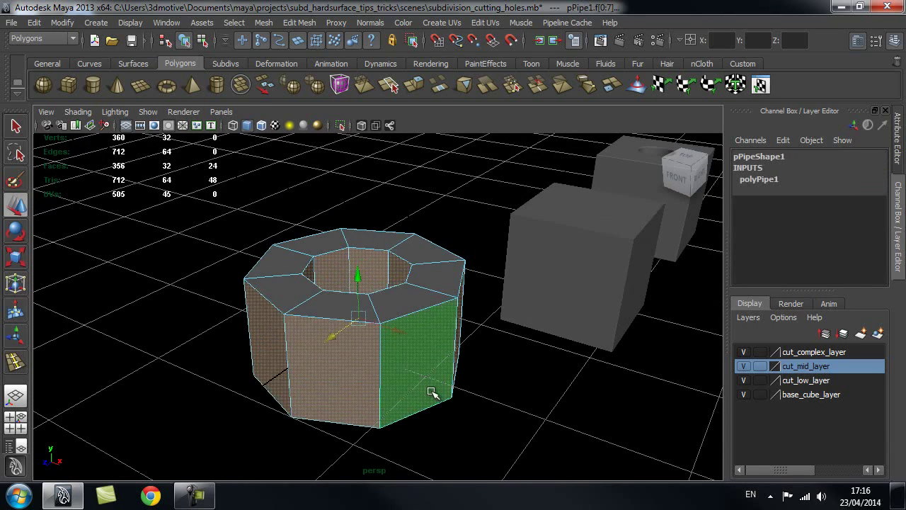
pyautogui.press('Delete')
# - Return to object mode and move the flat octagonal ring away from the cubes along Z, to 4.188
pyautogui.moveTo(437, 255); pyautogui.dragTo(491, 224, button='right')
pyautogui.click(437, 253)
pyautogui.keyDown('alt'); pyautogui.moveTo(437, 254); pyautogui.dragTo(368, 301); pyautogui.keyUp('alt')
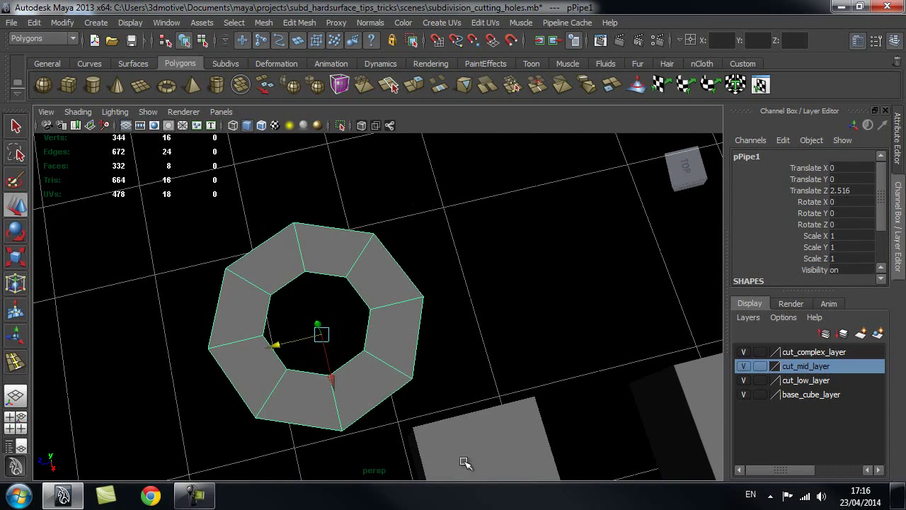
pyautogui.scroll(-4, 402, 400)
pyautogui.keyDown('alt'); pyautogui.moveTo(408, 402); pyautogui.dragTo(443, 307); pyautogui.keyUp('alt')
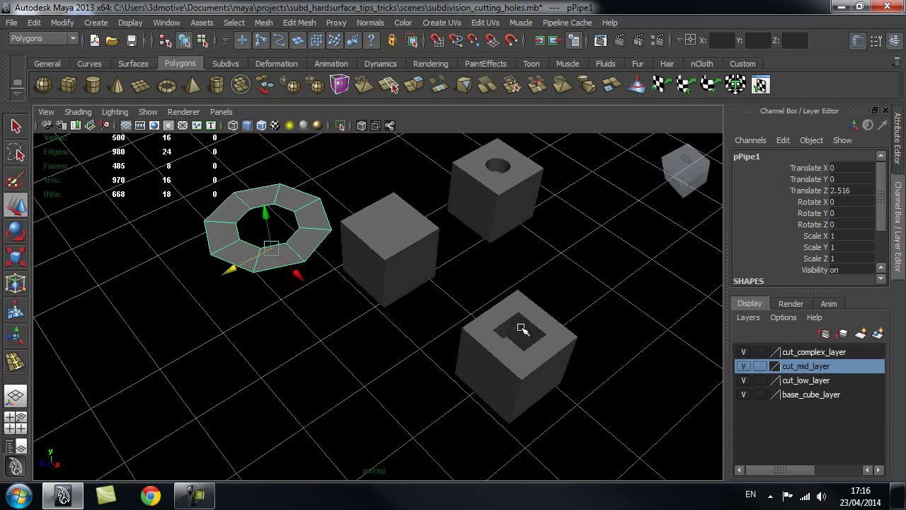
pyautogui.keyDown('alt'); pyautogui.moveTo(214, 232); pyautogui.dragTo(313, 273, button='middle'); pyautogui.keyUp('alt')
pyautogui.scroll(1, 311, 280)
pyautogui.moveTo(311, 303); pyautogui.dragTo(211, 296)
# - In the top view, snap the ring's upper-left outer vertex to its neighbours along X and Z to form a square corner
pyautogui.press('space')
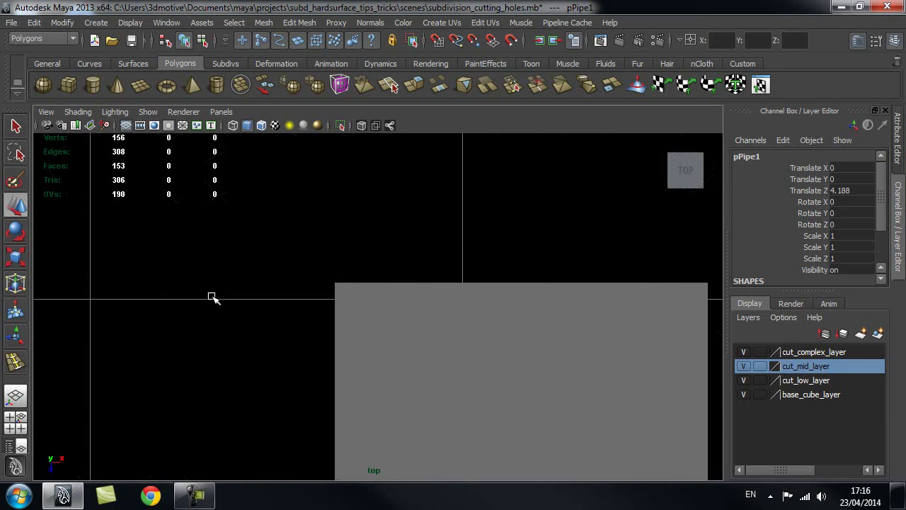
pyautogui.keyDown('alt'); pyautogui.moveTo(581, 333); pyautogui.dragTo(378, 338, button='right'); pyautogui.keyUp('alt')
pyautogui.keyDown('alt'); pyautogui.moveTo(386, 320); pyautogui.dragTo(512, 129, button='middle'); pyautogui.keyUp('alt')
pyautogui.keyDown('alt'); pyautogui.moveTo(417, 258); pyautogui.dragTo(480, 274, button='right'); pyautogui.keyUp('alt')
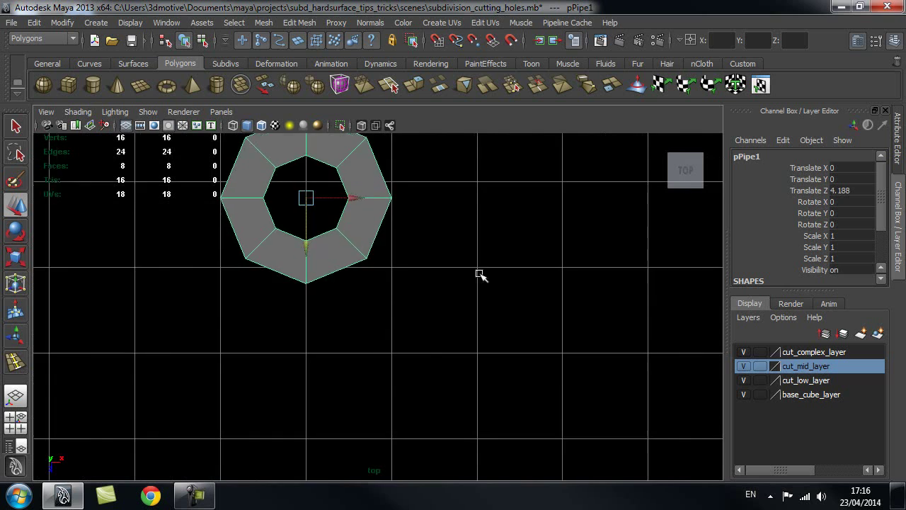
pyautogui.keyDown('alt'); pyautogui.moveTo(354, 225); pyautogui.dragTo(397, 341, button='middle'); pyautogui.keyUp('alt')
pyautogui.rightClick(306, 254)
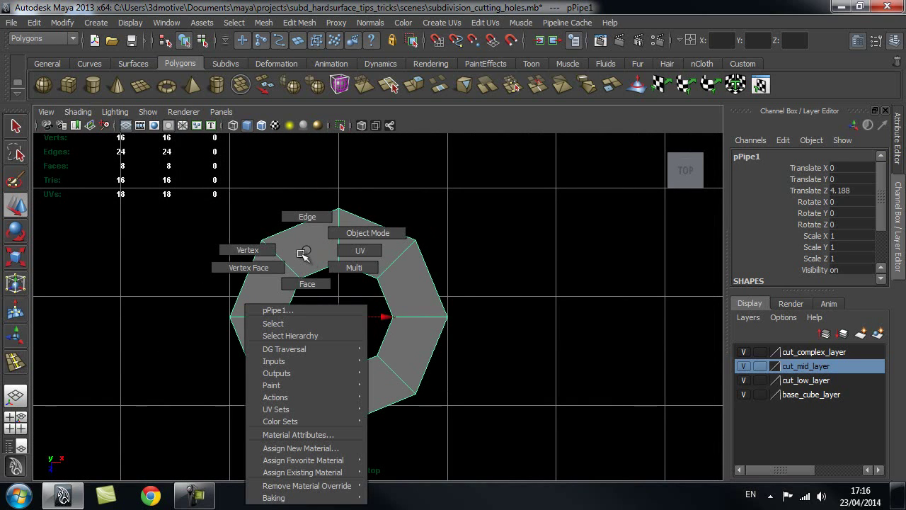
pyautogui.moveTo(307, 251); pyautogui.dragTo(246, 248, button='right')
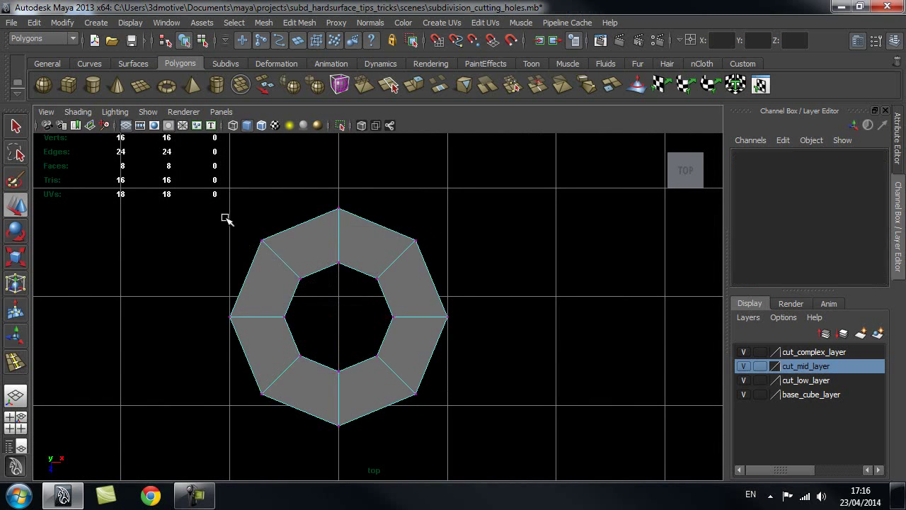
pyautogui.moveTo(227, 214); pyautogui.dragTo(307, 264)
pyautogui.press('v')
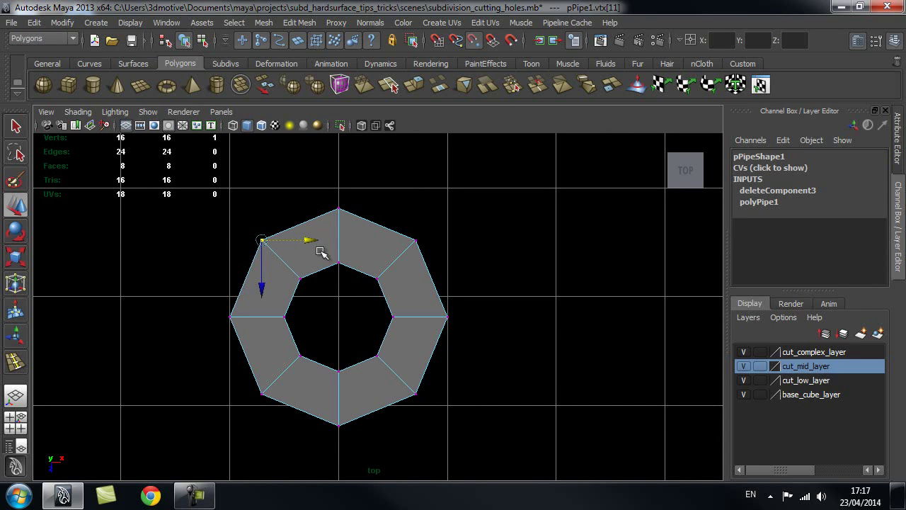
pyautogui.moveTo(230, 317); pyautogui.dragTo(230, 317, button='middle')
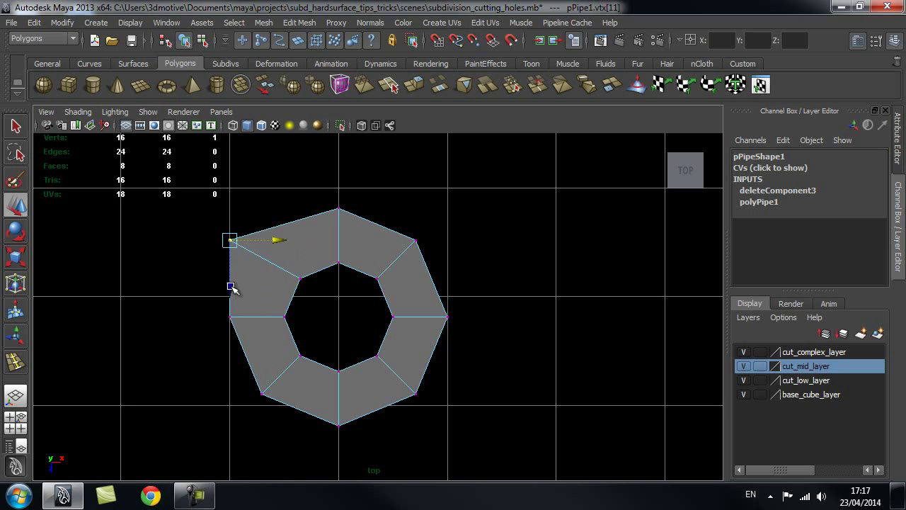
pyautogui.press('v')
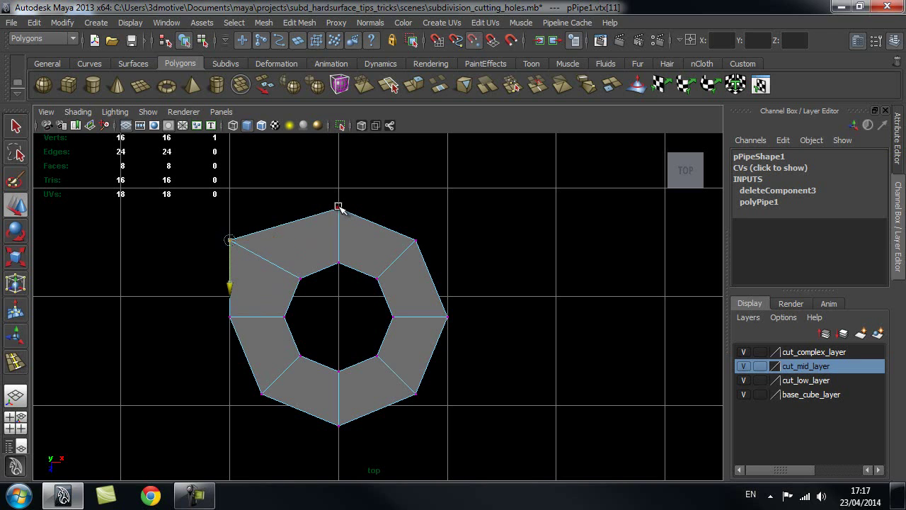
pyautogui.moveTo(338, 207); pyautogui.dragTo(340, 204, button='middle')
pyautogui.keyDown('alt'); pyautogui.moveTo(319, 237); pyautogui.dragTo(324, 236, button='right'); pyautogui.keyUp('alt')
pyautogui.keyDown('alt'); pyautogui.moveTo(323, 238); pyautogui.dragTo(330, 229, button='middle'); pyautogui.keyUp('alt')
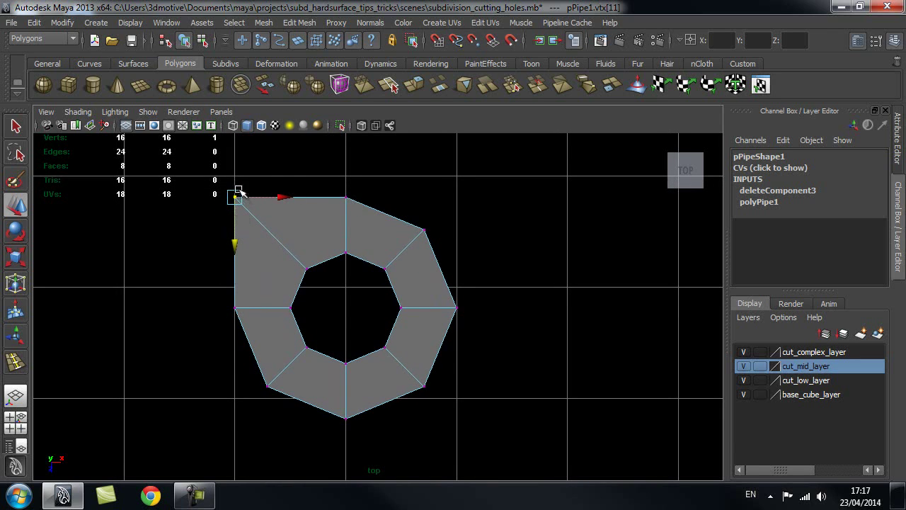
# - Square off the ring's lower-left outer corner by snapping its vertex to the neighbouring outer vertices along each axis
pyautogui.keyDown('alt'); pyautogui.moveTo(360, 194); pyautogui.dragTo(318, 213, button='right'); pyautogui.keyUp('alt')
pyautogui.keyDown('alt'); pyautogui.moveTo(301, 261); pyautogui.dragTo(325, 203, button='middle'); pyautogui.keyUp('alt')
pyautogui.click(303, 319)
pyautogui.click(347, 318)
pyautogui.press('v')
pyautogui.middleClick(274, 248)
pyautogui.click(269, 364)
pyautogui.moveTo(348, 352); pyautogui.dragTo(370, 350, button='middle')
# - Square off the ring's lower-right outer corner by snapping its vertex in line with the adjacent outer vertices
pyautogui.moveTo(464, 302); pyautogui.dragTo(446, 330)
pyautogui.click(439, 363)
pyautogui.moveTo(360, 343); pyautogui.dragTo(383, 347, button='middle')
pyautogui.click(486, 347)
pyautogui.press('v')
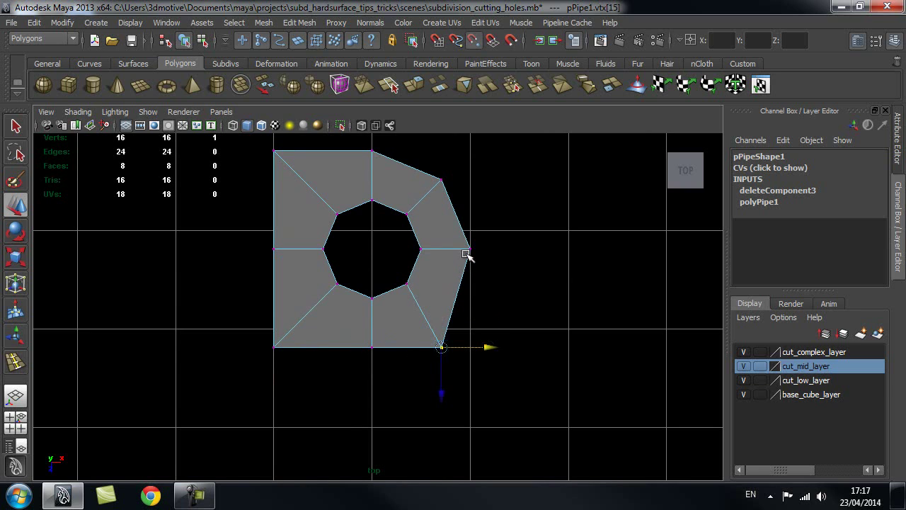
pyautogui.moveTo(468, 251); pyautogui.dragTo(477, 247, button='middle')
# - Snap the upper-right outer vertex into line along both axes to complete the square outline
pyautogui.click(439, 186)
pyautogui.click(488, 179)
pyautogui.click(471, 227)
pyautogui.moveTo(392, 163); pyautogui.dragTo(375, 142, button='middle')
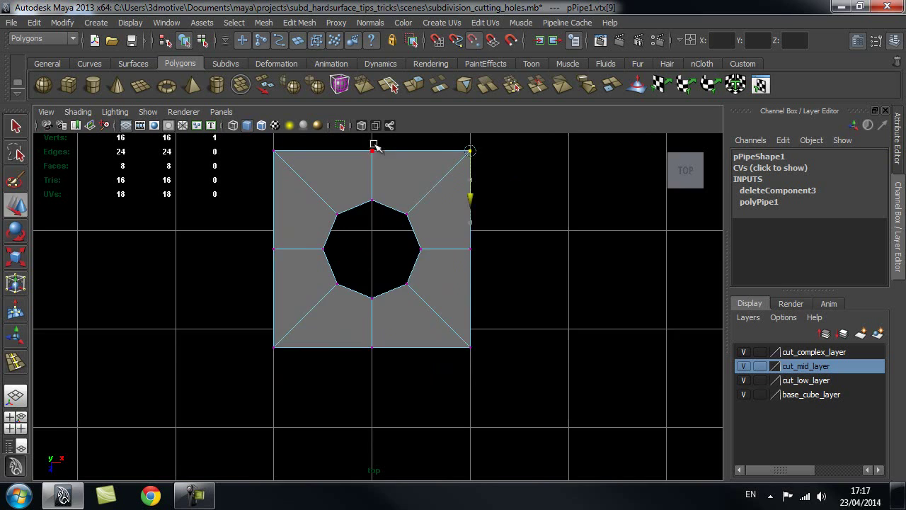
pyautogui.press('q')
# - Select the octagonal hole's edge loop and scale it uniformly outward to about nine tenths of the square's width
pyautogui.scroll(1, 425, 156)
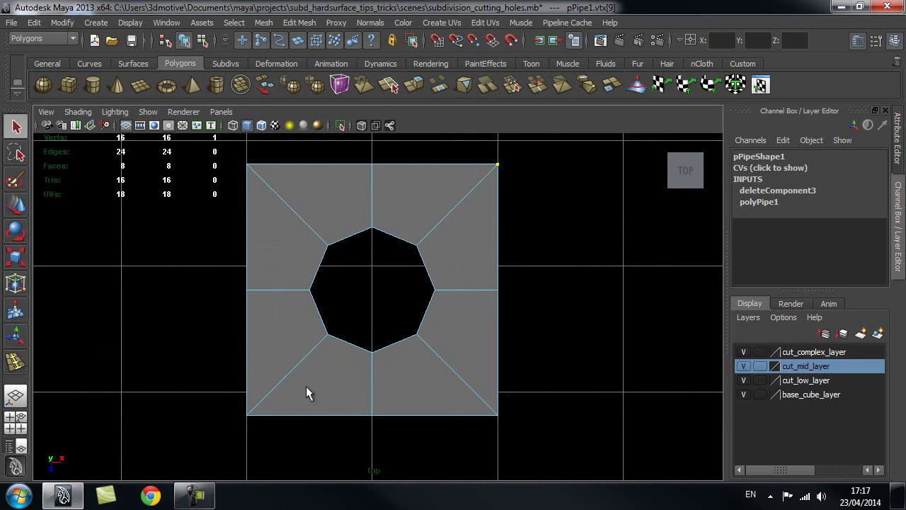
pyautogui.scroll(-4, 405, 334)
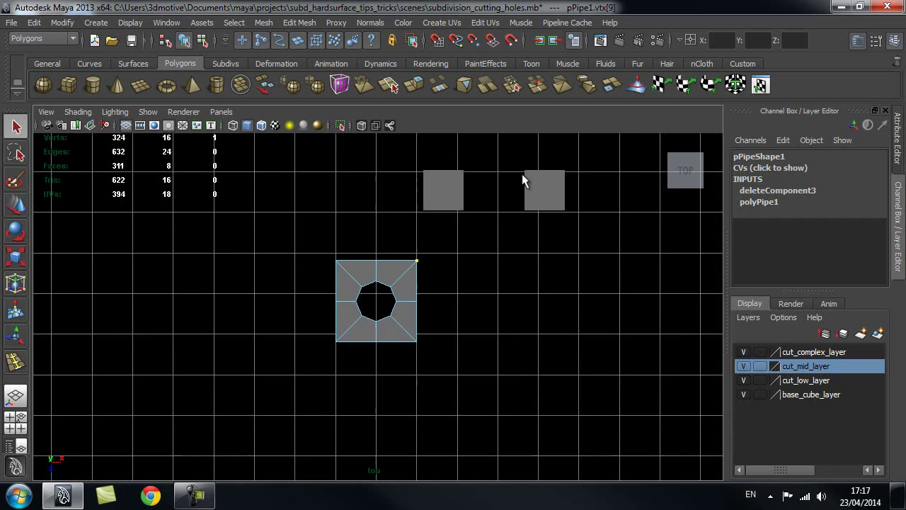
pyautogui.scroll(3, 490, 293)
pyautogui.moveTo(401, 273)
pyautogui.mouseDown(button='right')
pyautogui.moveTo(395, 198)
pyautogui.moveTo(391, 278)
pyautogui.mouseUp(button='right')
pyautogui.press('F10')
pyautogui.doubleClick(394, 261)
pyautogui.press('w')
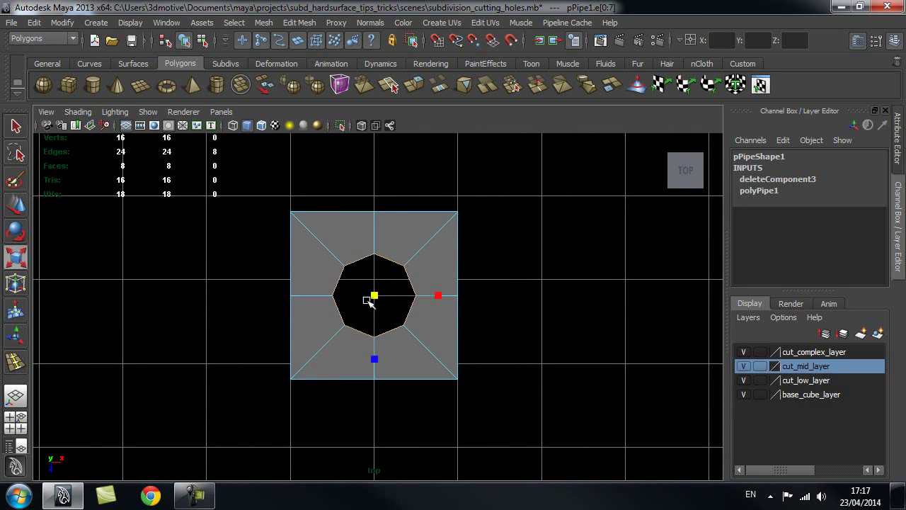
pyautogui.press('r')
pyautogui.moveTo(383, 299); pyautogui.dragTo(426, 310)
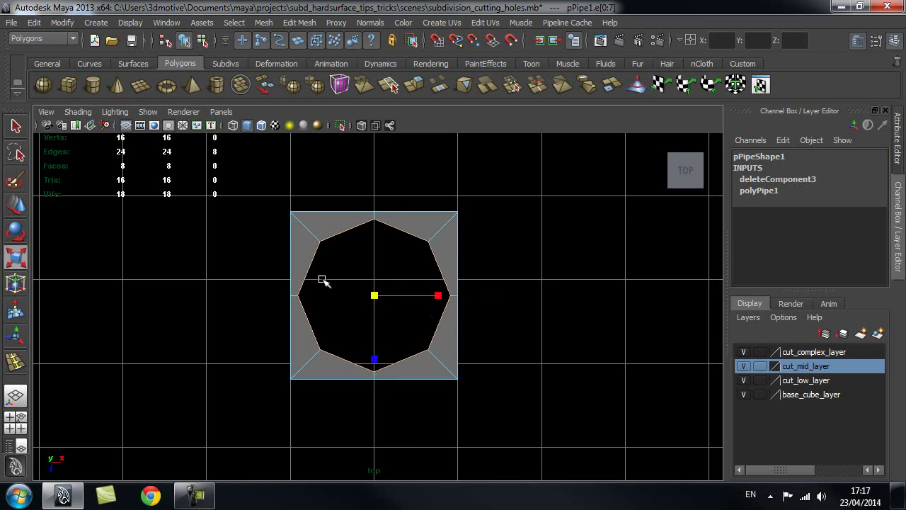
# - Extrude the hole's edge loop, scale it slightly inward to form a narrow band, and return to object mode
pyautogui.scroll(2, 322, 280)
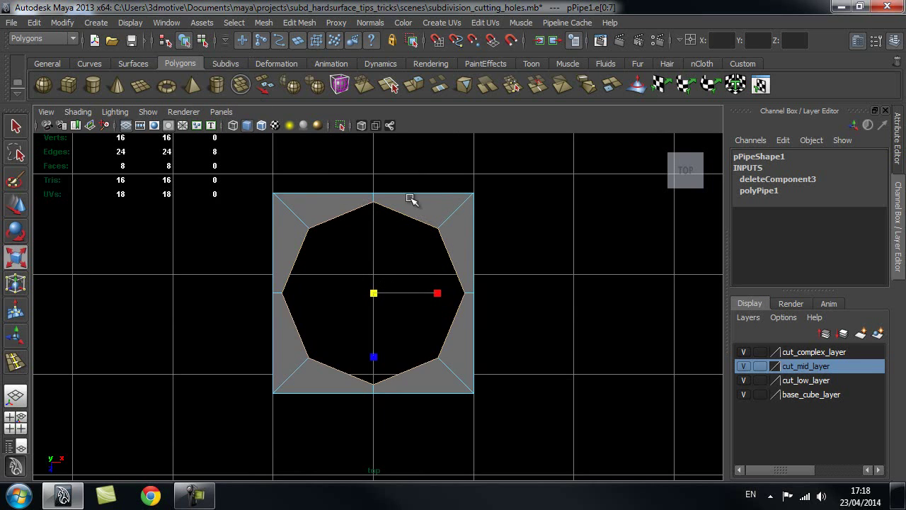
pyautogui.click(299, 23)
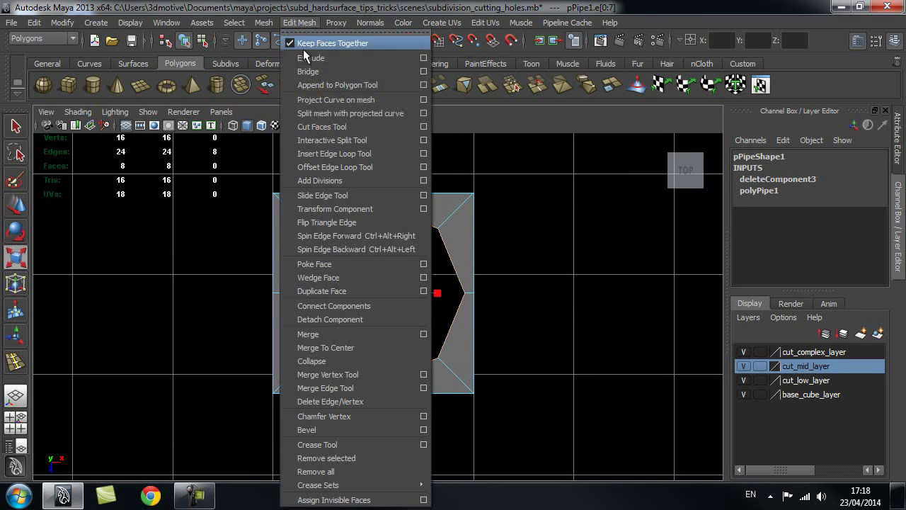
pyautogui.click(304, 51)
pyautogui.press('q')
pyautogui.moveTo(373, 293); pyautogui.dragTo(367, 298)
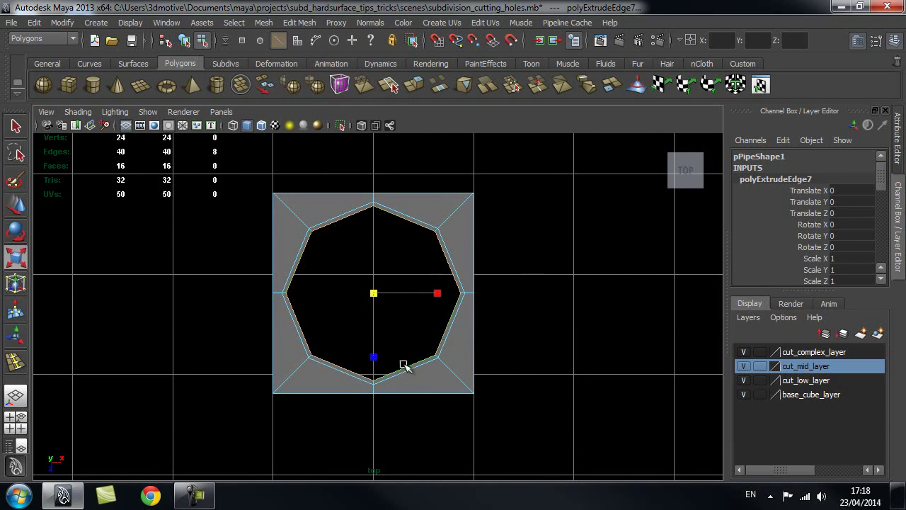
pyautogui.press('q')
pyautogui.moveTo(451, 217); pyautogui.dragTo(507, 199, button='right')
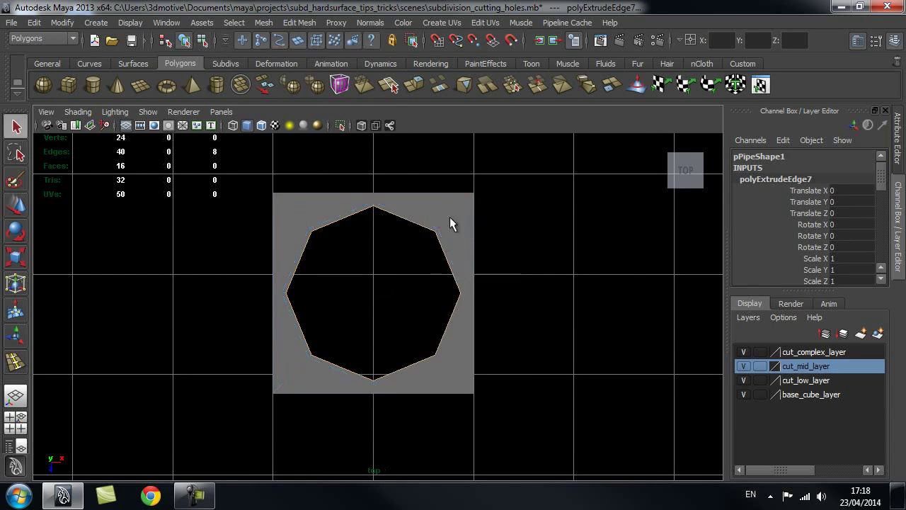
# - Return to the perspective view and move the octagonal patch along X to about 3.12, in front of the cube with the square opening
pyautogui.press('space')
pyautogui.moveTo(450, 222); pyautogui.dragTo(453, 192)
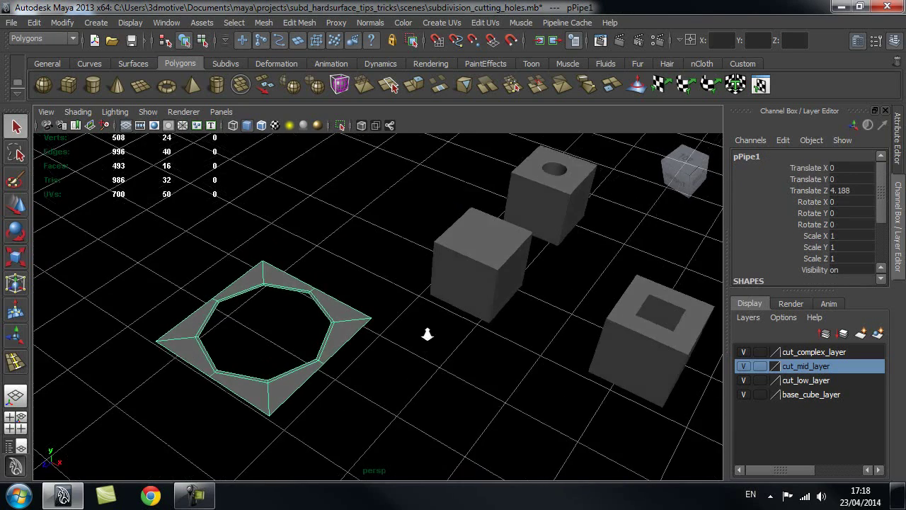
pyautogui.keyDown('alt'); pyautogui.moveTo(358, 316); pyautogui.dragTo(353, 308, button='middle'); pyautogui.keyUp('alt')
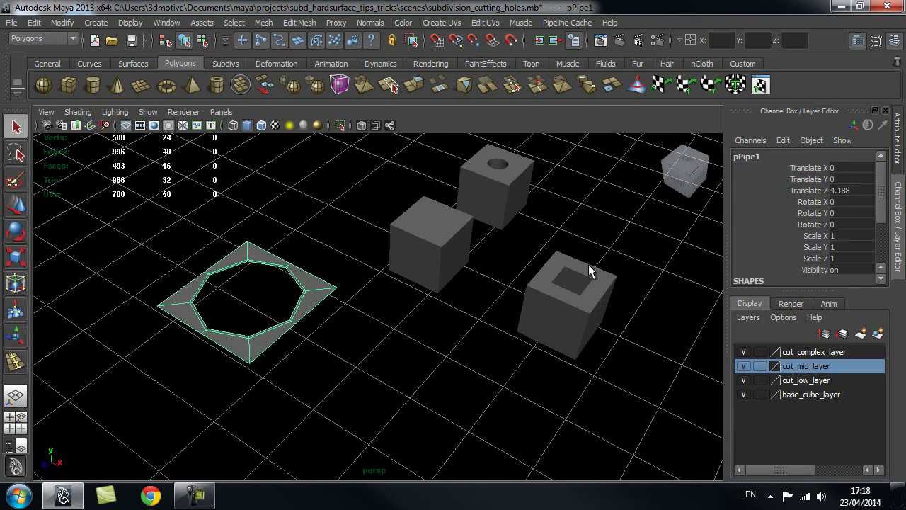
pyautogui.keyDown('alt'); pyautogui.moveTo(543, 290); pyautogui.dragTo(484, 301); pyautogui.keyUp('alt')
pyautogui.press('w')
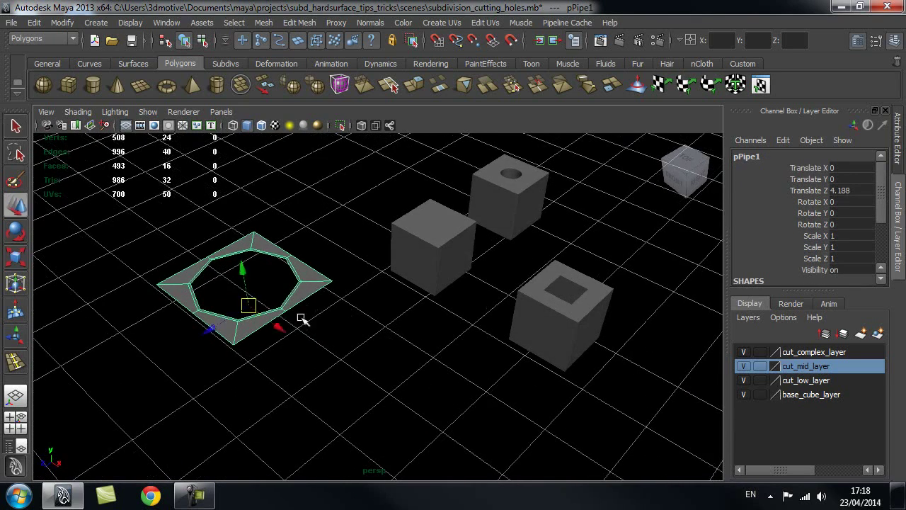
pyautogui.moveTo(274, 325); pyautogui.dragTo(433, 404)
pyautogui.keyDown('alt'); pyautogui.moveTo(434, 403); pyautogui.dragTo(400, 318, button='middle'); pyautogui.keyUp('alt')
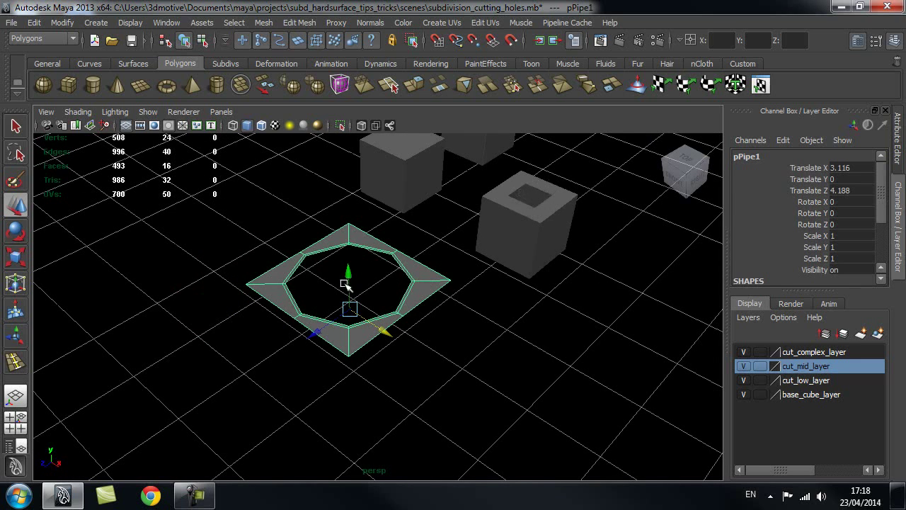
# - Center the pivot of the octagonal patch
pyautogui.keyDown('alt'); pyautogui.moveTo(329, 288); pyautogui.dragTo(375, 344); pyautogui.keyUp('alt')
pyautogui.keyDown('alt'); pyautogui.moveTo(419, 364); pyautogui.dragTo(500, 277); pyautogui.keyUp('alt')
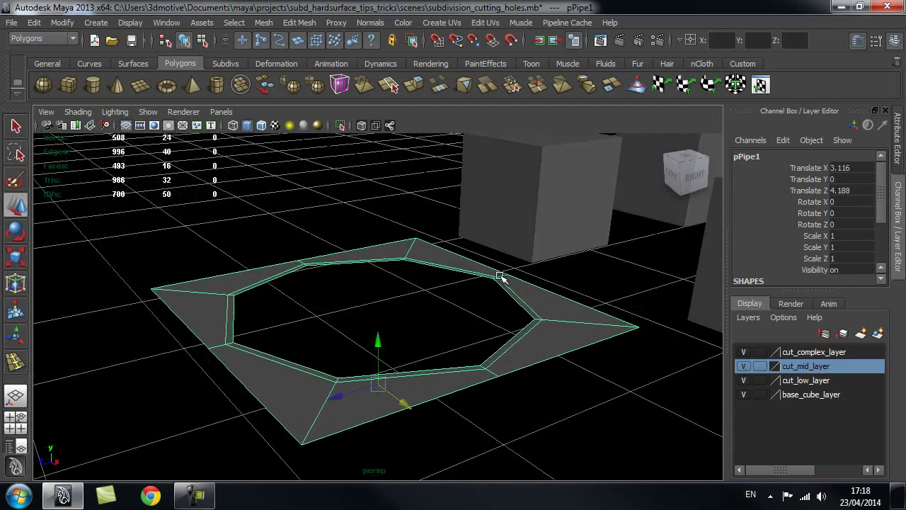
pyautogui.press('space')
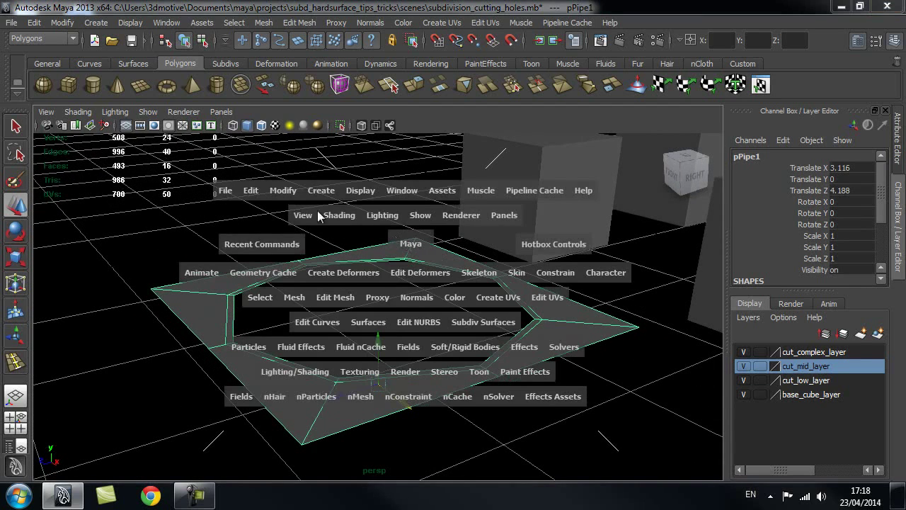
pyautogui.click(283, 190)
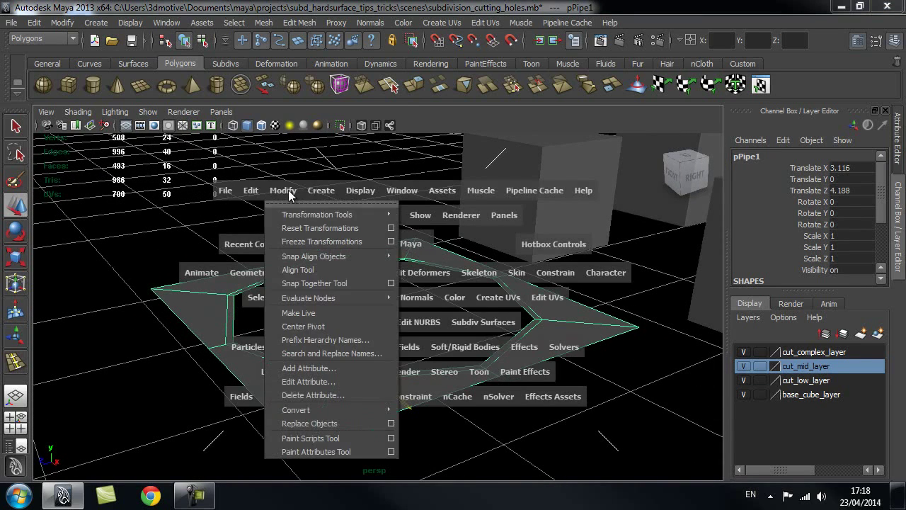
pyautogui.click(325, 327)
pyautogui.keyDown('alt'); pyautogui.moveTo(323, 317); pyautogui.dragTo(413, 318); pyautogui.keyUp('alt')
pyautogui.keyDown('alt'); pyautogui.moveTo(413, 317); pyautogui.dragTo(283, 305, button='right'); pyautogui.keyUp('alt')
pyautogui.keyDown('alt'); pyautogui.moveTo(427, 294); pyautogui.dragTo(374, 329, button='middle'); pyautogui.keyUp('alt')
pyautogui.keyDown('alt'); pyautogui.moveTo(505, 321); pyautogui.dragTo(460, 340); pyautogui.keyUp('alt')
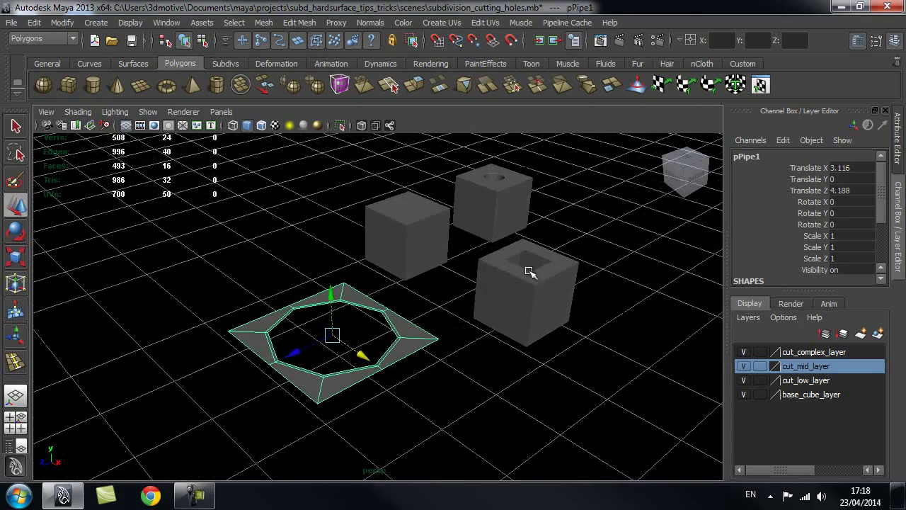
# - Snap the patch along Z to a vertex of the cube's square opening, at Translate Z 1.224
pyautogui.keyDown('alt'); pyautogui.moveTo(394, 315); pyautogui.dragTo(311, 336, button='middle'); pyautogui.keyUp('alt')
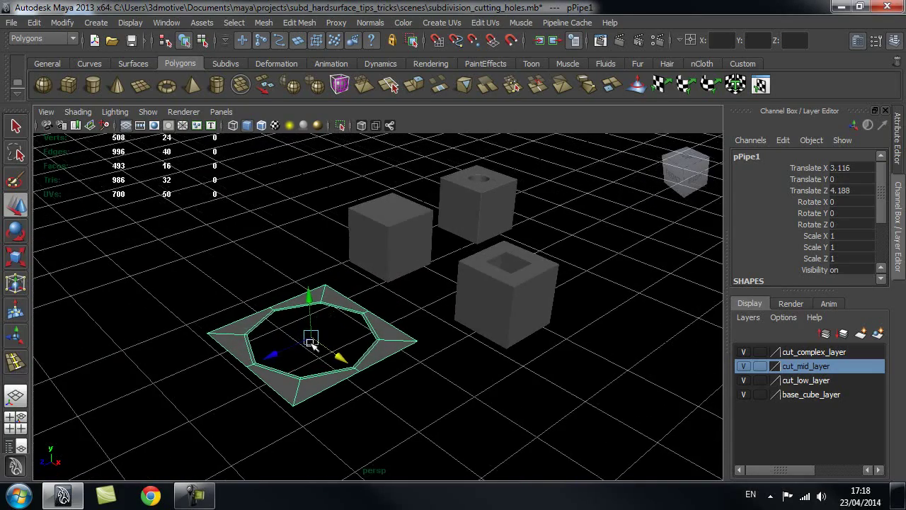
pyautogui.click(276, 353)
pyautogui.press('v')
pyautogui.moveTo(520, 253); pyautogui.dragTo(519, 255, button='middle')
pyautogui.keyDown('alt'); pyautogui.moveTo(520, 255); pyautogui.dragTo(597, 244, button='right'); pyautogui.keyUp('alt')
pyautogui.keyDown('alt'); pyautogui.moveTo(597, 244); pyautogui.dragTo(335, 296, button='middle'); pyautogui.keyUp('alt')
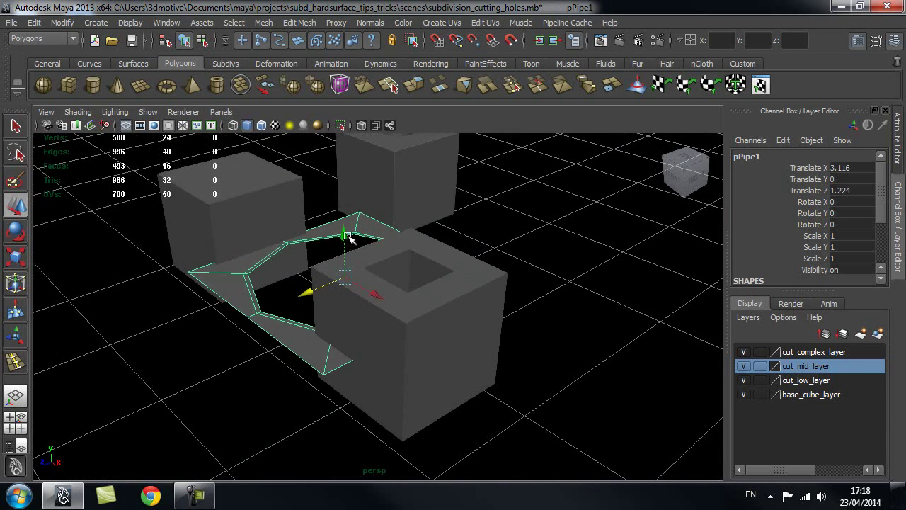
# - Raise the patch by vertex snapping to the height of the cube's top face, at Translate Y 0.585
pyautogui.moveTo(347, 240)
pyautogui.keyDown('alt'); pyautogui.mouseDown(button='right')
pyautogui.moveTo(429, 243)
pyautogui.moveTo(342, 247)
pyautogui.mouseUp(button='right'); pyautogui.keyUp('alt')
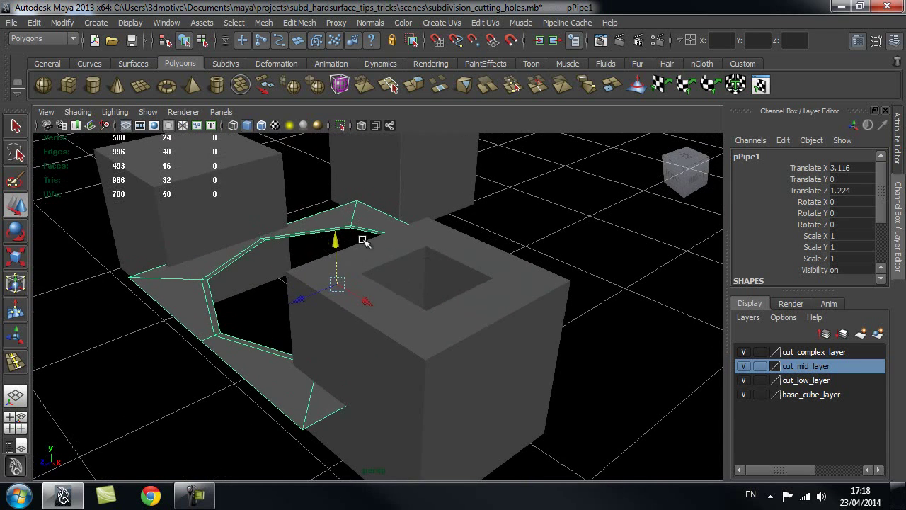
pyautogui.moveTo(431, 265); pyautogui.dragTo(429, 249, button='middle')
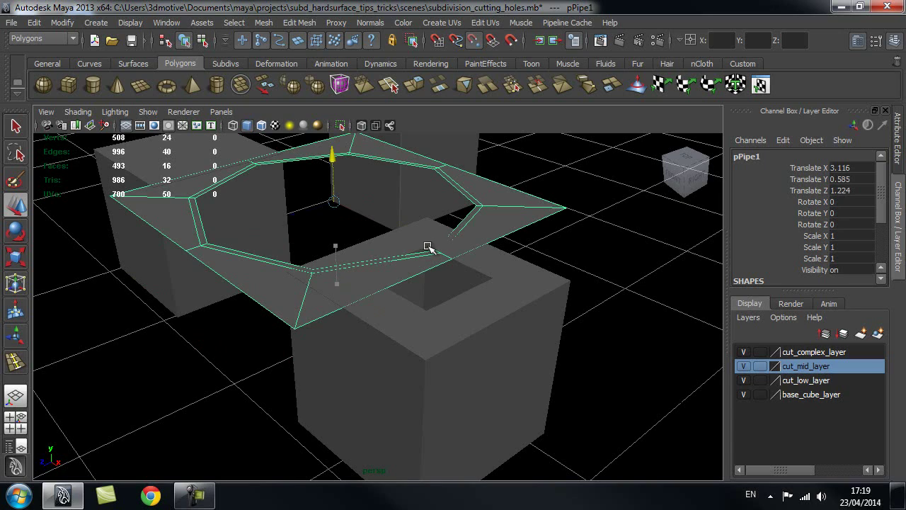
pyautogui.keyDown('alt'); pyautogui.moveTo(435, 284); pyautogui.dragTo(486, 295); pyautogui.keyUp('alt')
pyautogui.keyDown('alt'); pyautogui.moveTo(373, 268); pyautogui.dragTo(436, 293, button='middle'); pyautogui.keyUp('alt')
pyautogui.keyDown('alt'); pyautogui.moveTo(423, 335); pyautogui.dragTo(406, 305); pyautogui.keyUp('alt')
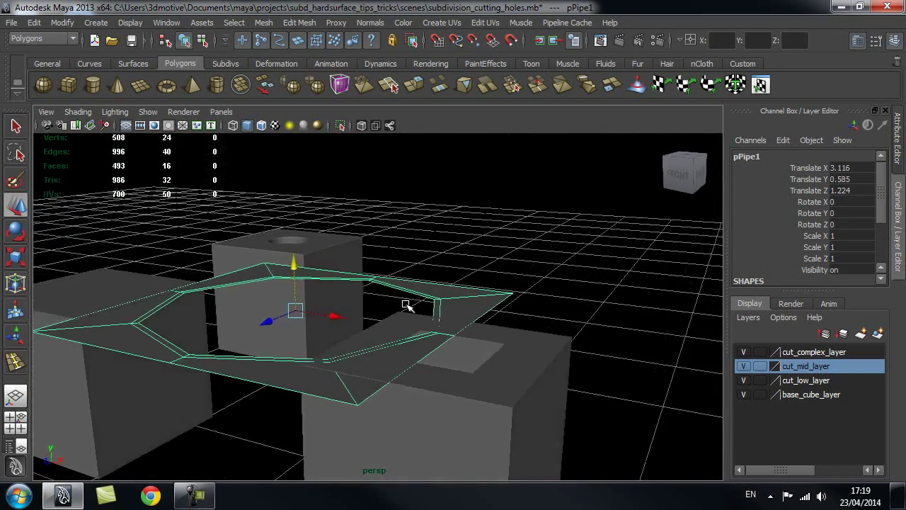
# - Move the patch along X to about 4.05 over the cube and show wireframe on shaded in the top view
pyautogui.moveTo(343, 319); pyautogui.dragTo(413, 366)
pyautogui.press('space')
pyautogui.keyDown('alt'); pyautogui.moveTo(592, 334); pyautogui.dragTo(396, 335, button='right'); pyautogui.keyUp('alt')
pyautogui.keyDown('alt'); pyautogui.moveTo(322, 313); pyautogui.dragTo(310, 324, button='middle'); pyautogui.keyUp('alt')
pyautogui.click(260, 125)
pyautogui.press('f')
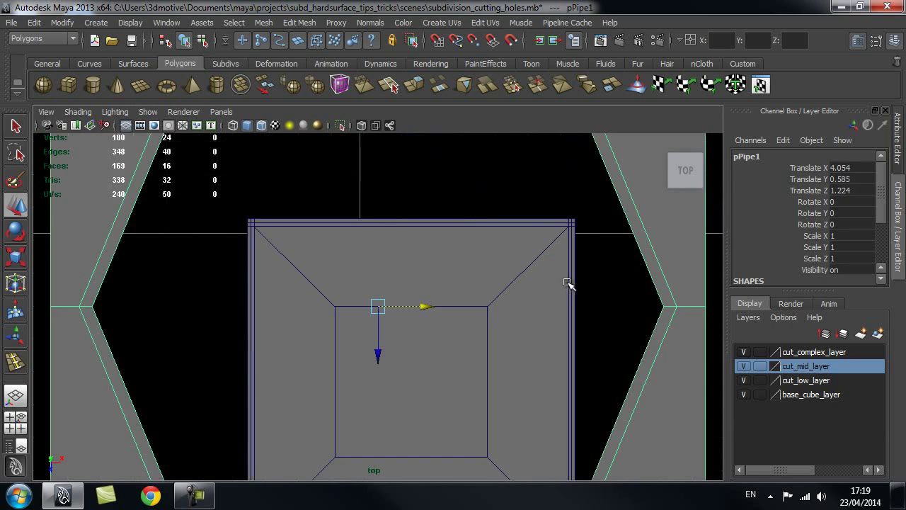
pyautogui.keyDown('alt'); pyautogui.moveTo(585, 278); pyautogui.dragTo(512, 283, button='right'); pyautogui.keyUp('alt')
pyautogui.keyDown('alt'); pyautogui.moveTo(439, 320); pyautogui.dragTo(444, 308, button='middle'); pyautogui.keyUp('alt')
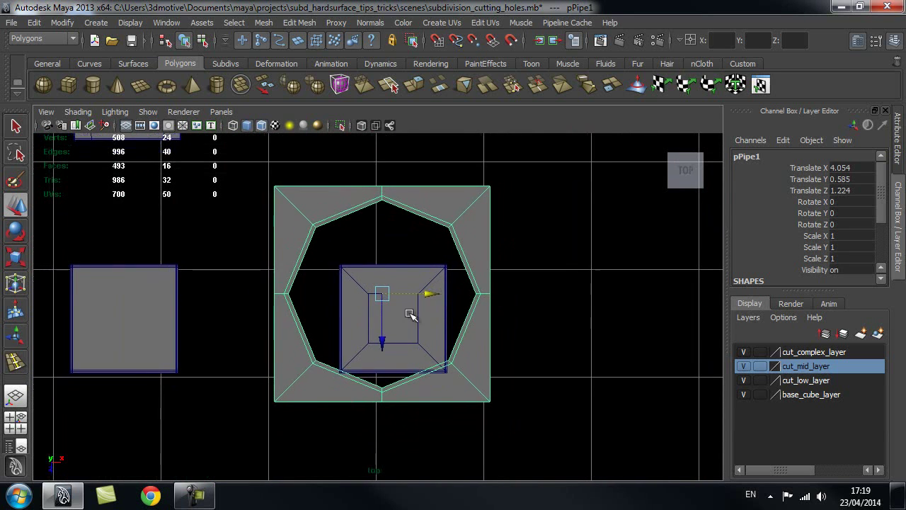
# - Scale the patch uniformly down to about 0.16 and move it into the middle of the square opening
pyautogui.press('r')
pyautogui.moveTo(382, 295); pyautogui.dragTo(257, 339)
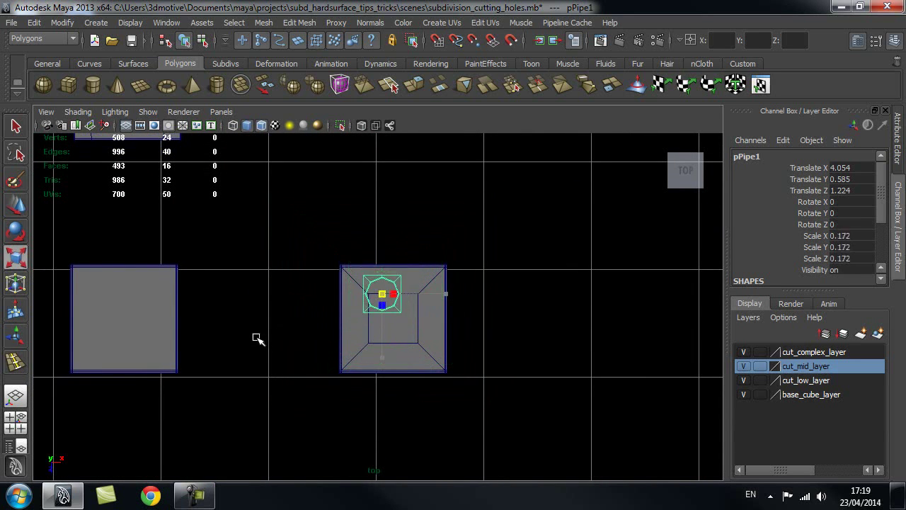
pyautogui.keyDown('alt'); pyautogui.moveTo(277, 347); pyautogui.dragTo(554, 355, button='right'); pyautogui.keyUp('alt')
pyautogui.keyDown('alt'); pyautogui.moveTo(489, 345); pyautogui.dragTo(465, 318, button='middle'); pyautogui.keyUp('alt')
pyautogui.press('w')
pyautogui.moveTo(362, 258); pyautogui.dragTo(395, 300)
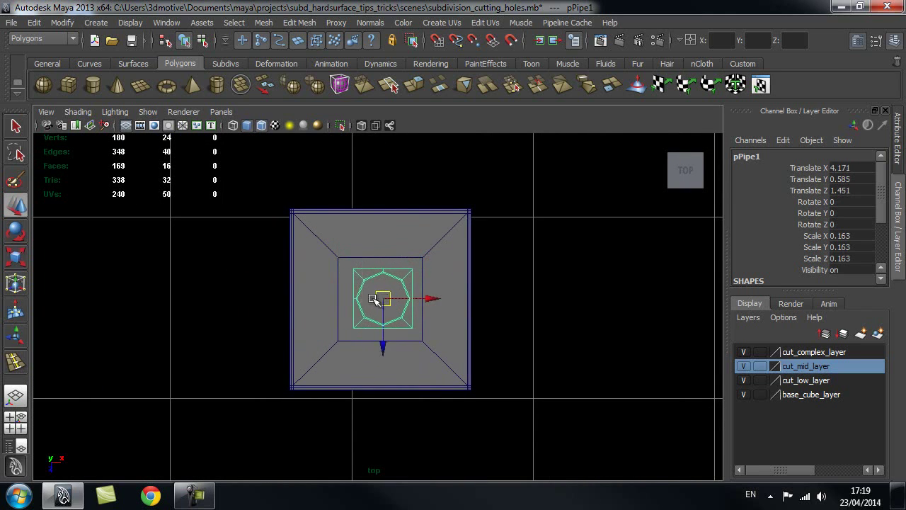
# - Enlarge the patch uniformly to about 0.216 so it nearly fills the opening, centred at about X 4.155 and Z 1.455
pyautogui.keyDown('alt'); pyautogui.moveTo(374, 298); pyautogui.dragTo(531, 332, button='right'); pyautogui.keyUp('alt')
pyautogui.press('r')
pyautogui.moveTo(400, 296)
pyautogui.mouseDown()
pyautogui.moveTo(409, 302)
pyautogui.moveTo(385, 296)
pyautogui.mouseUp()
pyautogui.press('w')
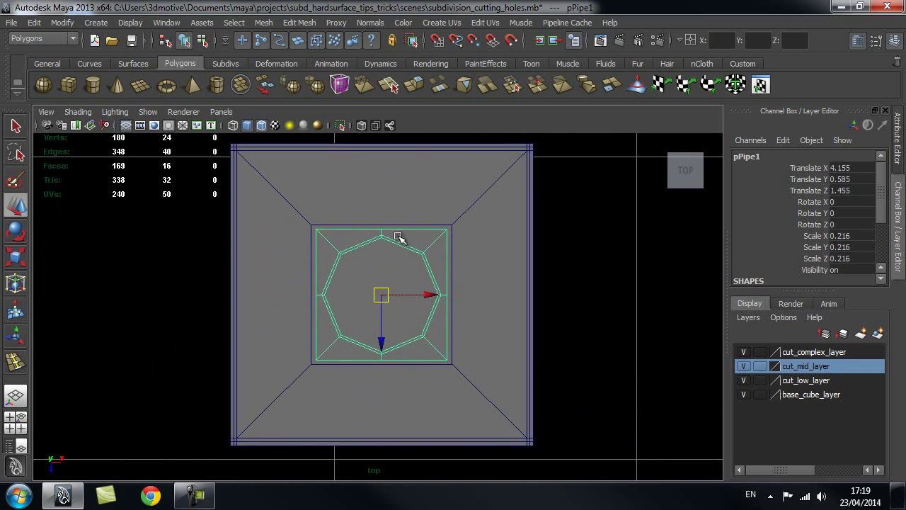
# - Select both edge loops around the round hole, scale them slightly inward, and return to object mode in the perspective view
pyautogui.press('q')
pyautogui.moveTo(404, 237); pyautogui.dragTo(410, 219, button='right')
pyautogui.doubleClick(405, 246)
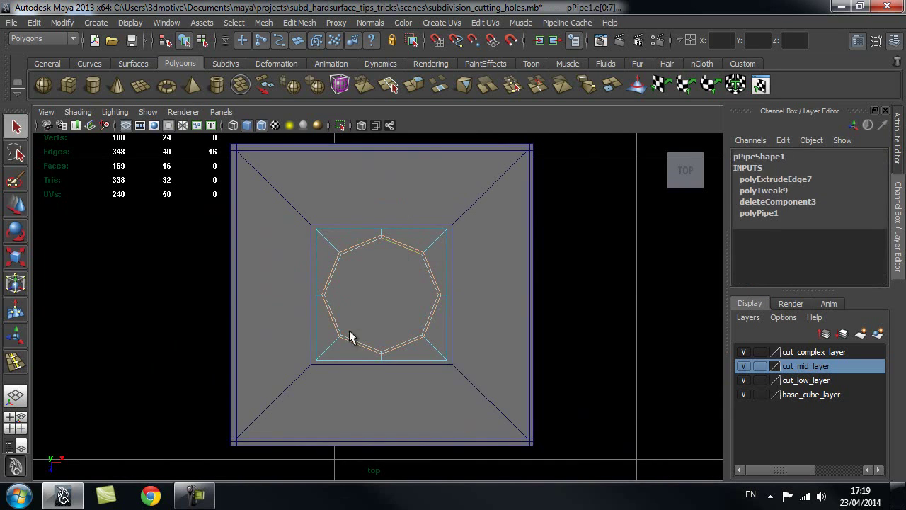
pyautogui.press('r')
pyautogui.moveTo(362, 306); pyautogui.dragTo(380, 298, button='middle')
pyautogui.press('space')
pyautogui.moveTo(407, 258); pyautogui.dragTo(423, 234)
pyautogui.keyDown('alt'); pyautogui.moveTo(612, 332); pyautogui.dragTo(581, 348); pyautogui.keyUp('alt')
pyautogui.press('q')
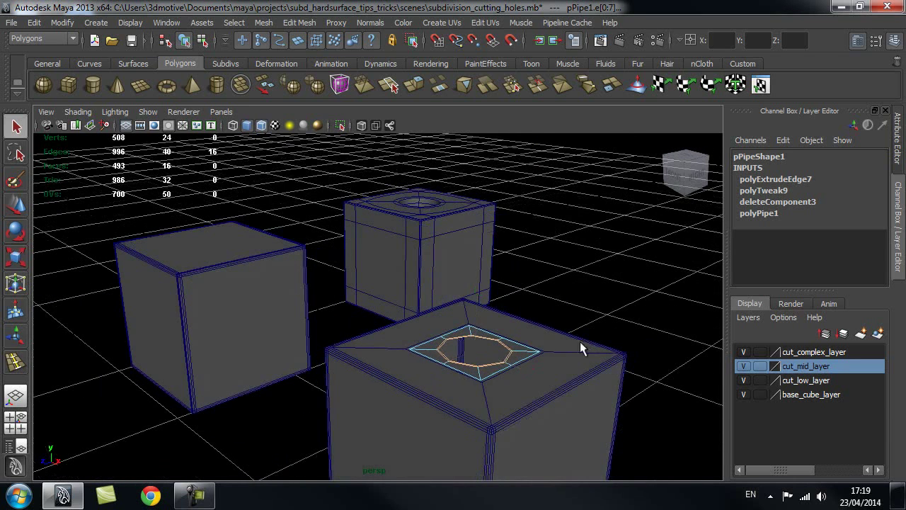
pyautogui.moveTo(519, 345); pyautogui.dragTo(575, 238, button='right')
pyautogui.click(505, 341)
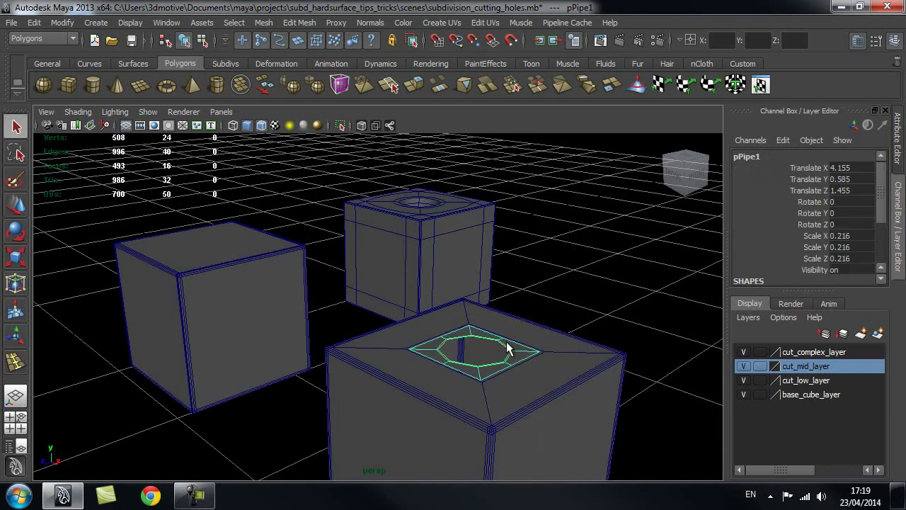
# - Combine the octagonal patch and the cube with the square opening into one mesh
pyautogui.keyDown('alt'); pyautogui.moveTo(506, 342); pyautogui.dragTo(418, 300, button='middle'); pyautogui.keyUp('alt')
pyautogui.keyDown('alt'); pyautogui.moveTo(418, 300); pyautogui.dragTo(568, 380, button='right'); pyautogui.keyUp('alt')
pyautogui.keyDown('alt'); pyautogui.moveTo(567, 383); pyautogui.dragTo(496, 389); pyautogui.keyUp('alt')
pyautogui.keyDown('alt'); pyautogui.moveTo(532, 297); pyautogui.dragTo(405, 302); pyautogui.keyUp('alt')
pyautogui.moveTo(406, 302); pyautogui.dragTo(464, 241, button='right')
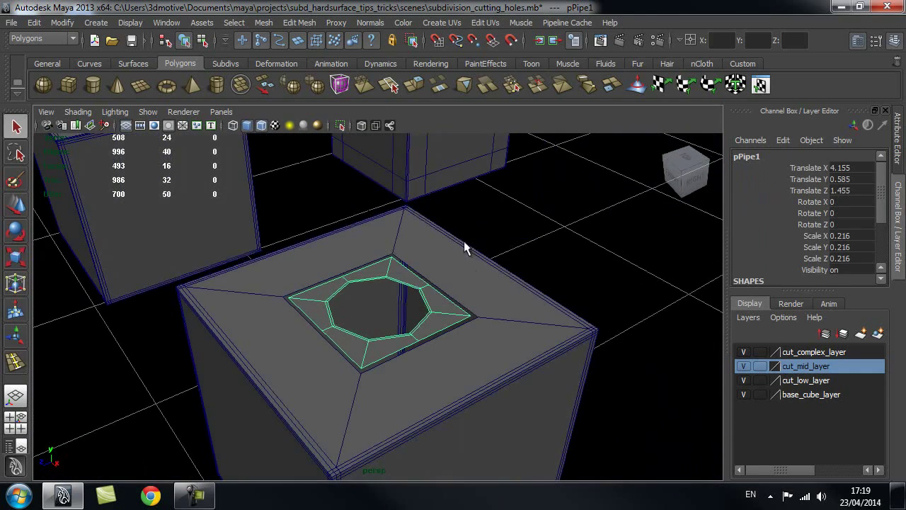
pyautogui.click(480, 290)
pyautogui.keyDown('alt'); pyautogui.moveTo(502, 317); pyautogui.dragTo(473, 345); pyautogui.keyUp('alt')
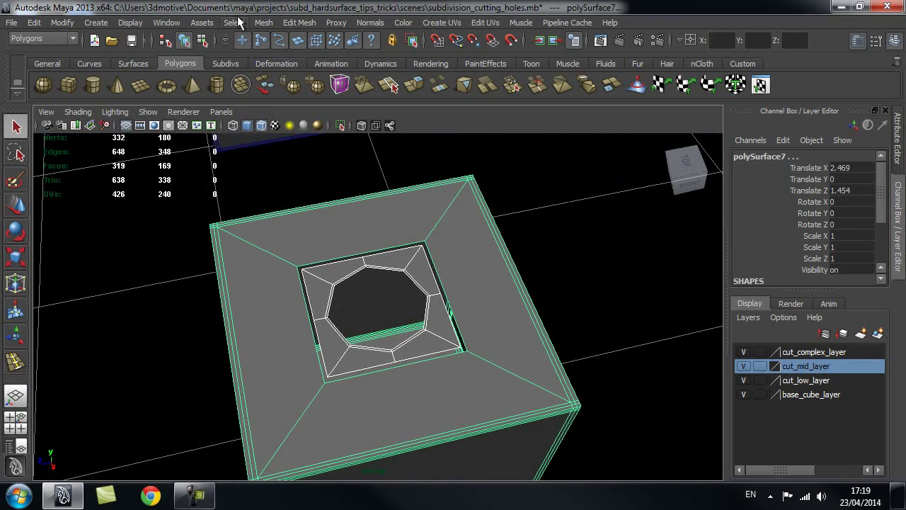
pyautogui.click(264, 23)
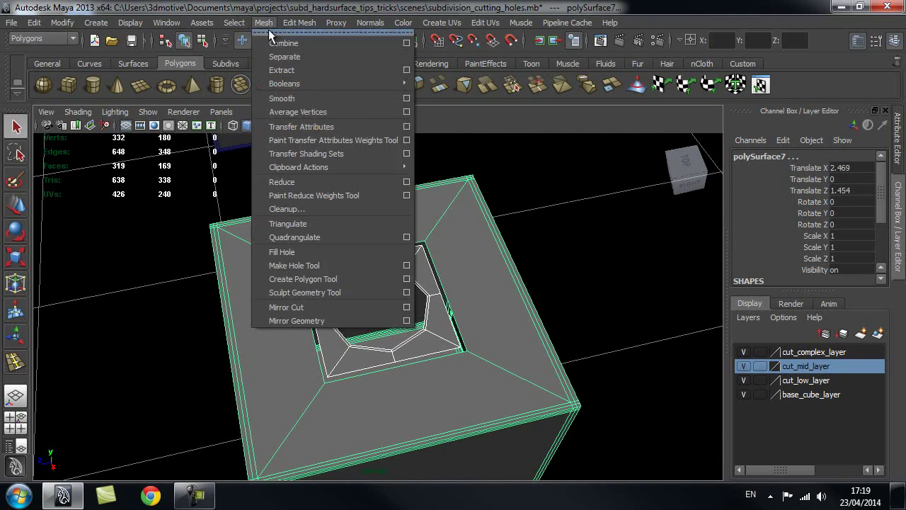
pyautogui.click(274, 44)
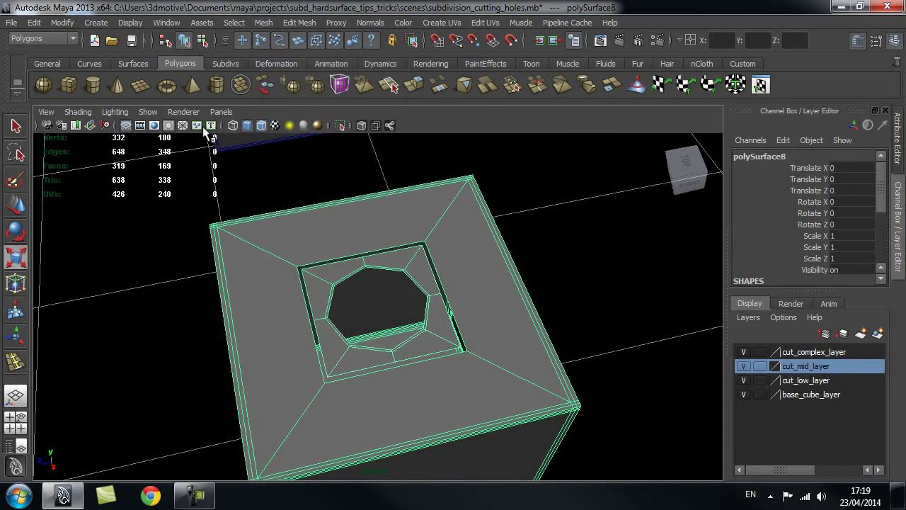
# - Delete all construction history in the scene
pyautogui.click(34, 22)
pyautogui.moveTo(84, 181)
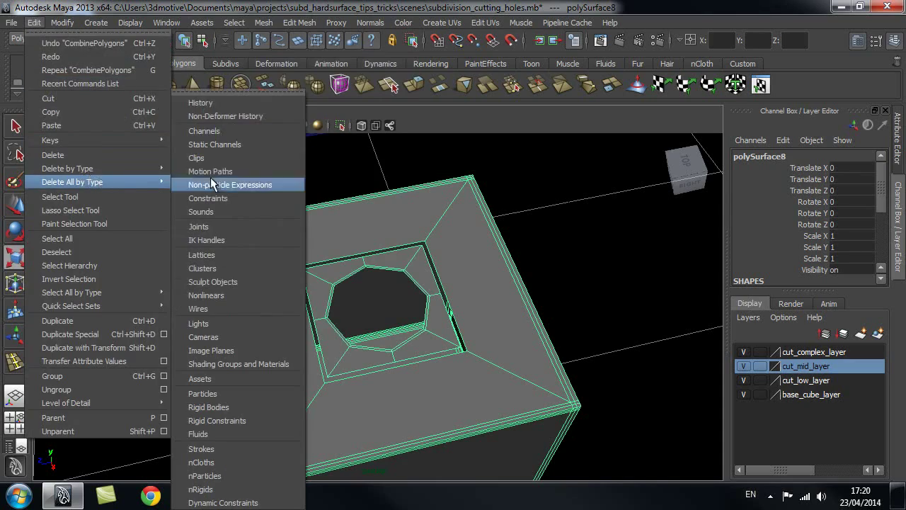
pyautogui.click(223, 103)
# - Examine the gap between the patch's outer edges and the square opening from all sides
pyautogui.keyDown('alt'); pyautogui.moveTo(304, 310); pyautogui.dragTo(366, 315); pyautogui.keyUp('alt')
pyautogui.keyDown('alt'); pyautogui.moveTo(366, 316); pyautogui.dragTo(447, 316, button='right'); pyautogui.keyUp('alt')
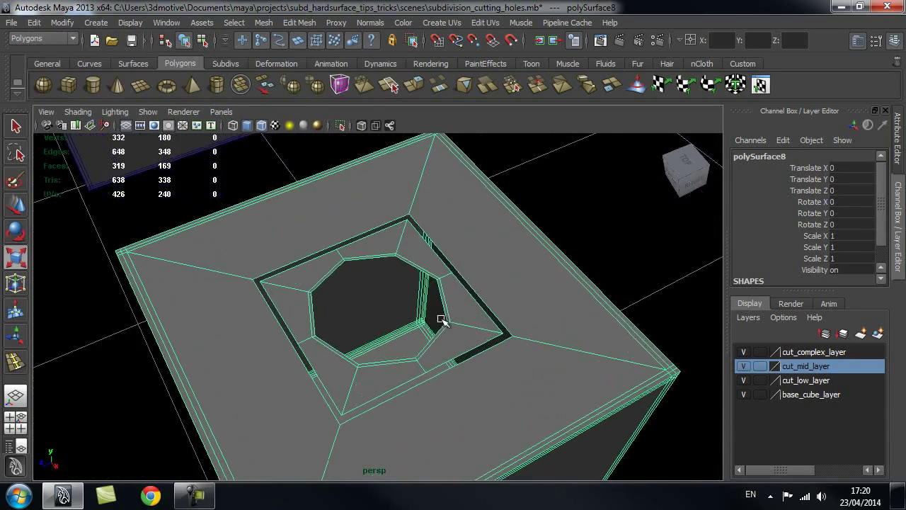
pyautogui.keyDown('alt'); pyautogui.moveTo(388, 324); pyautogui.dragTo(386, 294, button='middle'); pyautogui.keyUp('alt')
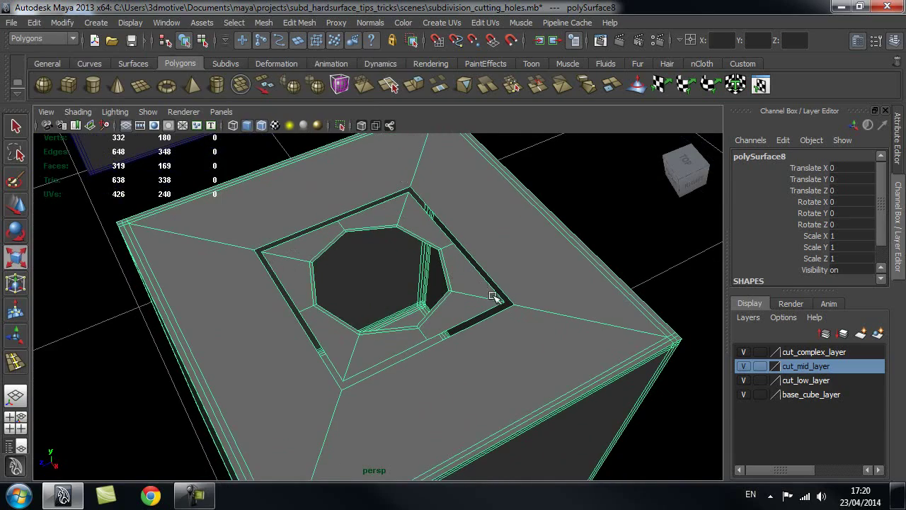
pyautogui.keyDown('alt'); pyautogui.moveTo(555, 267); pyautogui.dragTo(497, 325); pyautogui.keyUp('alt')
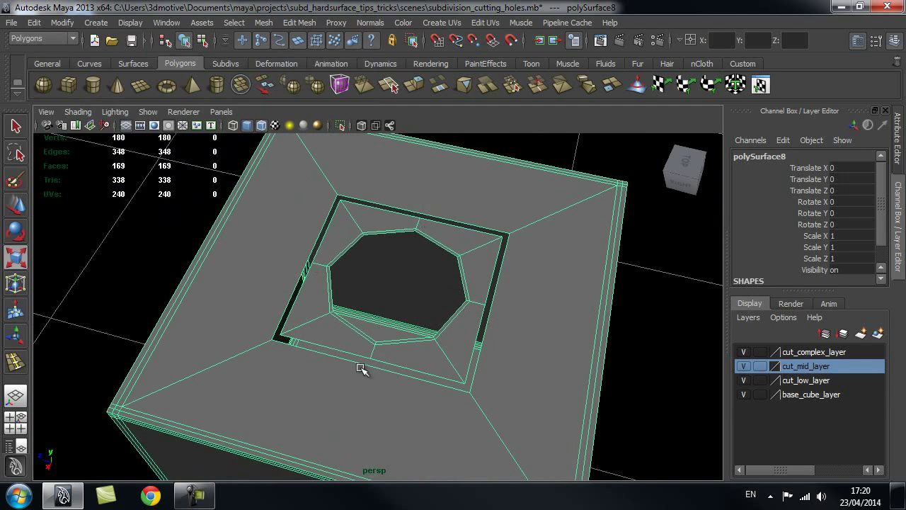
pyautogui.keyDown('alt'); pyautogui.moveTo(316, 288); pyautogui.dragTo(361, 270); pyautogui.keyUp('alt')
pyautogui.keyDown('alt'); pyautogui.moveTo(521, 270); pyautogui.dragTo(475, 206); pyautogui.keyUp('alt')
pyautogui.keyDown('alt'); pyautogui.moveTo(519, 227); pyautogui.dragTo(484, 222); pyautogui.keyUp('alt')
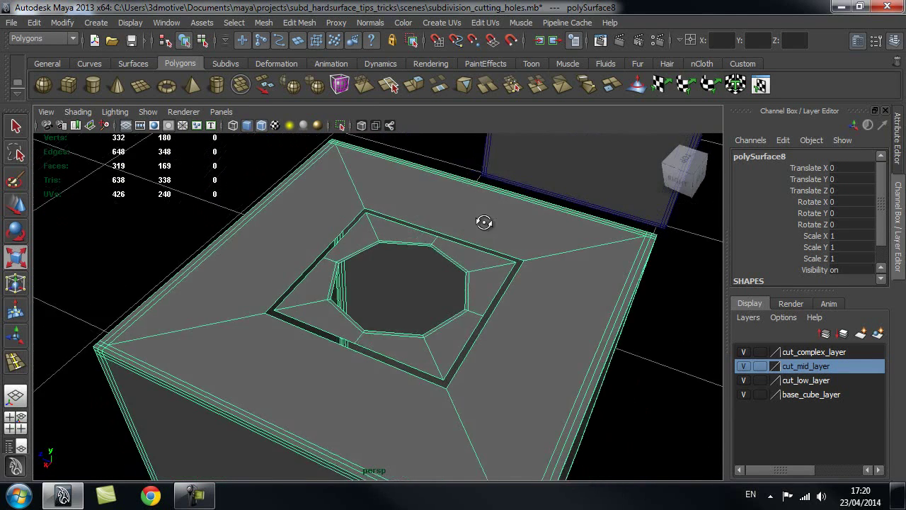
pyautogui.keyDown('alt'); pyautogui.moveTo(464, 191); pyautogui.dragTo(515, 228); pyautogui.keyUp('alt')
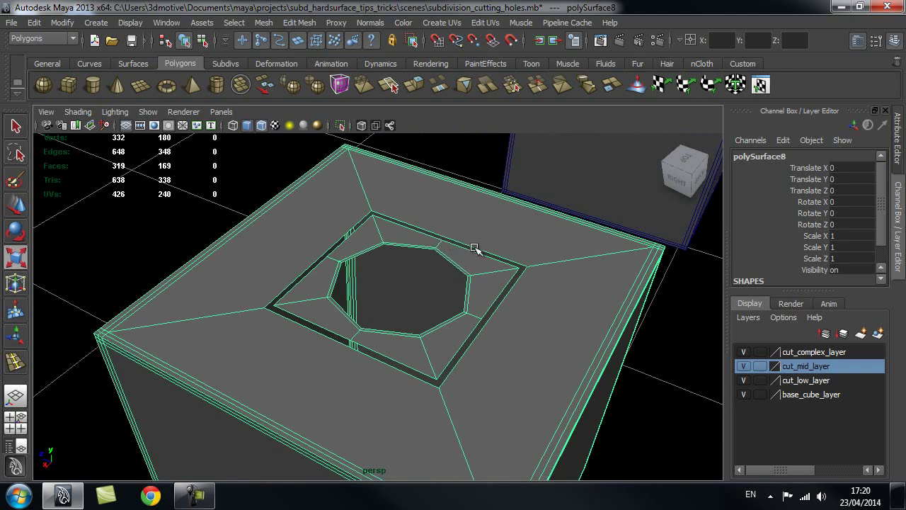
pyautogui.keyDown('alt'); pyautogui.moveTo(475, 248); pyautogui.dragTo(453, 243); pyautogui.keyUp('alt')
# - Insert an edge loop across the cube's top face and down its sides, near the middle of one side of the opening
pyautogui.click(299, 23)
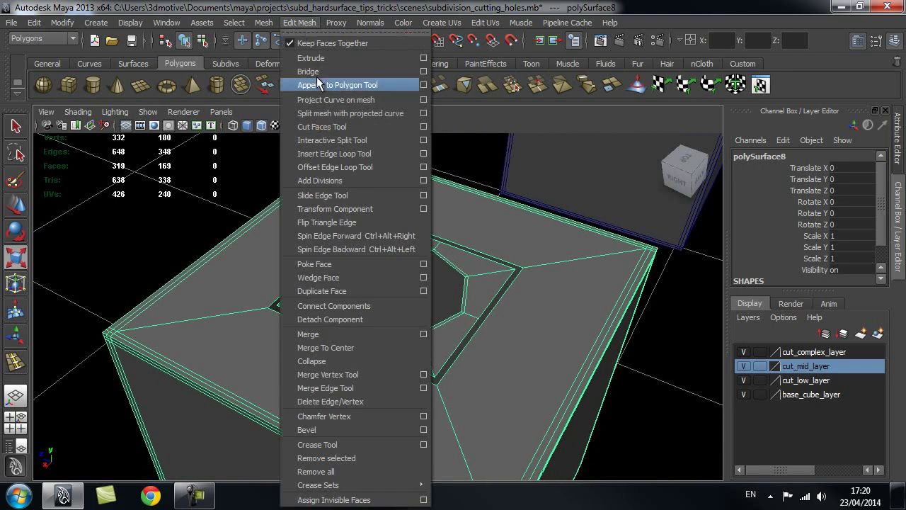
pyautogui.click(330, 153)
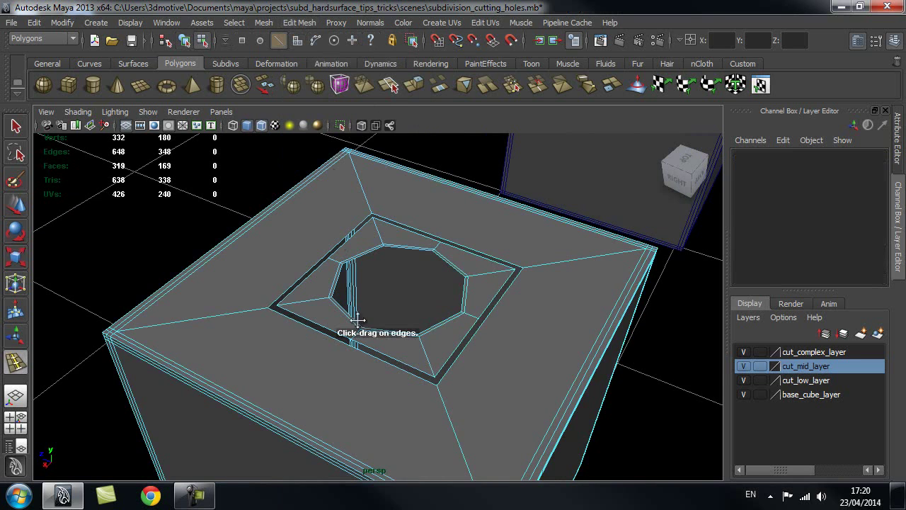
pyautogui.keyDown('alt'); pyautogui.moveTo(358, 321); pyautogui.dragTo(369, 276, button='middle'); pyautogui.keyUp('alt')
pyautogui.moveTo(304, 379); pyautogui.dragTo(328, 390)
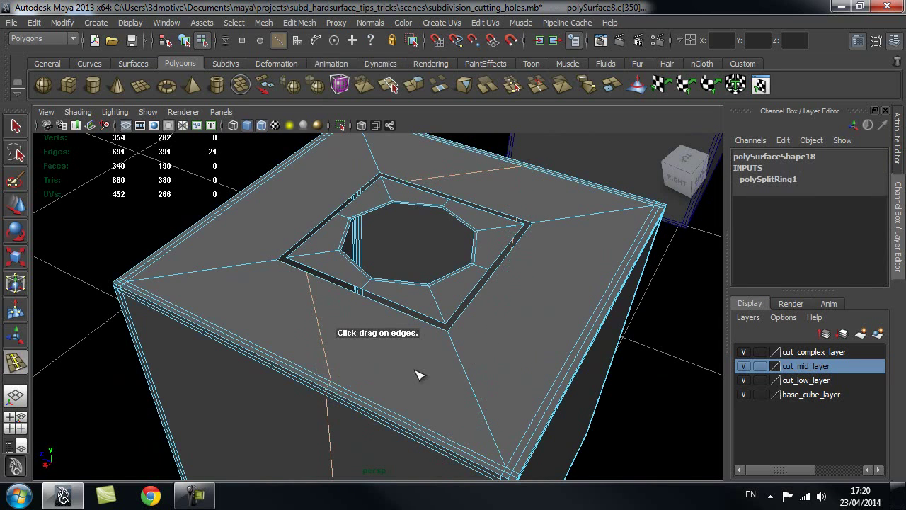
# - Scale the new edge loop straight and snap it in line with the patch's mid-side vertex
pyautogui.press('r')
pyautogui.keyDown('alt'); pyautogui.moveTo(433, 342); pyautogui.dragTo(437, 324); pyautogui.keyUp('alt')
pyautogui.moveTo(330, 359); pyautogui.dragTo(381, 372)
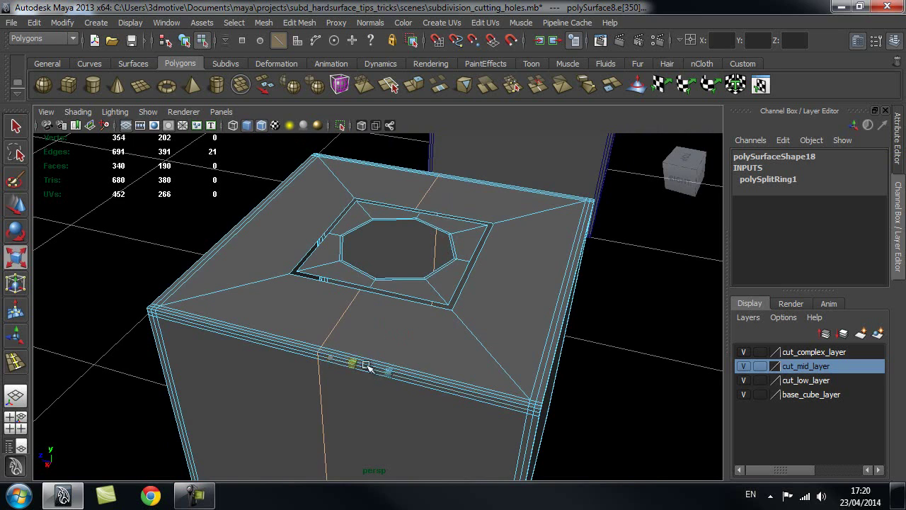
pyautogui.press('w')
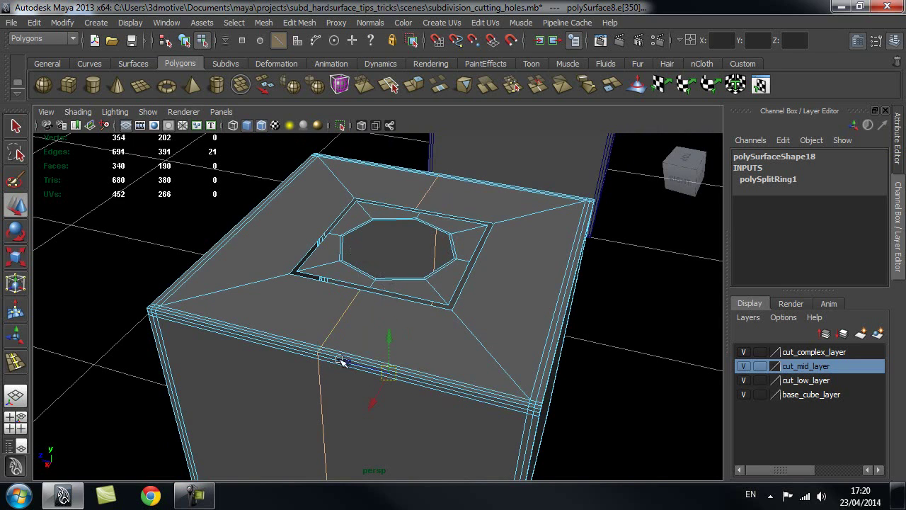
pyautogui.keyDown('alt'); pyautogui.moveTo(362, 329); pyautogui.dragTo(366, 326); pyautogui.keyUp('alt')
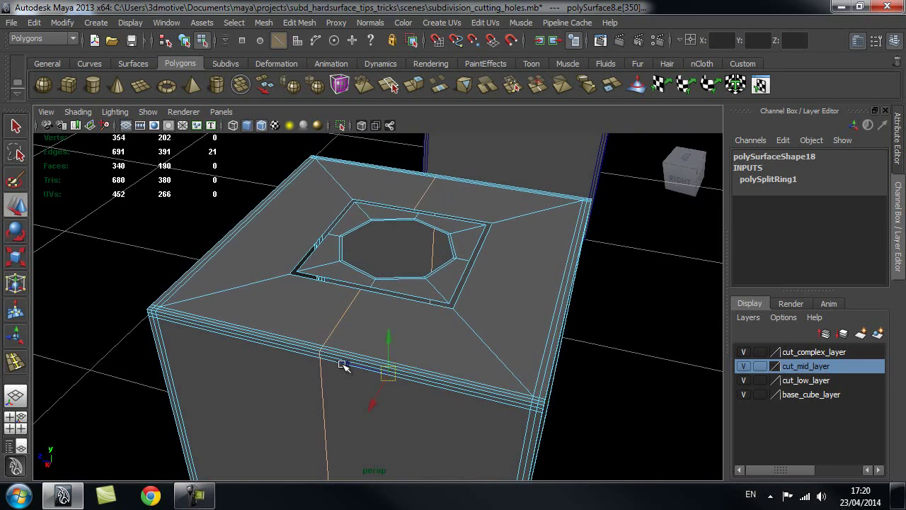
pyautogui.press('v')
pyautogui.moveTo(369, 284); pyautogui.dragTo(373, 285, button='middle')
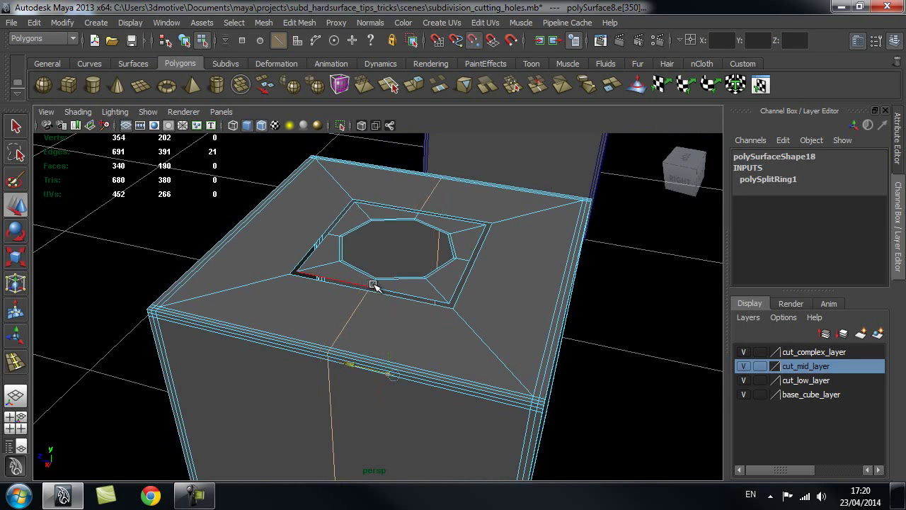
pyautogui.keyDown('alt'); pyautogui.moveTo(416, 315); pyautogui.dragTo(456, 334); pyautogui.keyUp('alt')
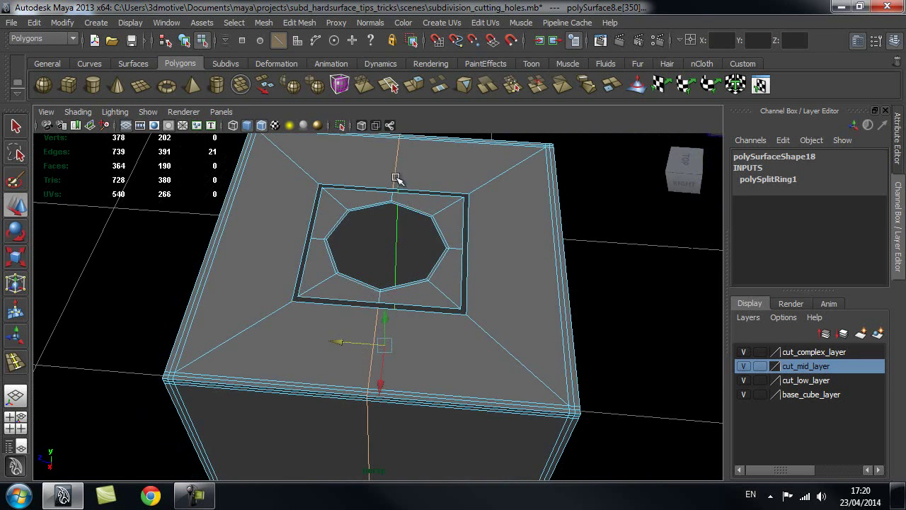
pyautogui.keyDown('alt'); pyautogui.moveTo(395, 190); pyautogui.dragTo(448, 263); pyautogui.keyUp('alt')
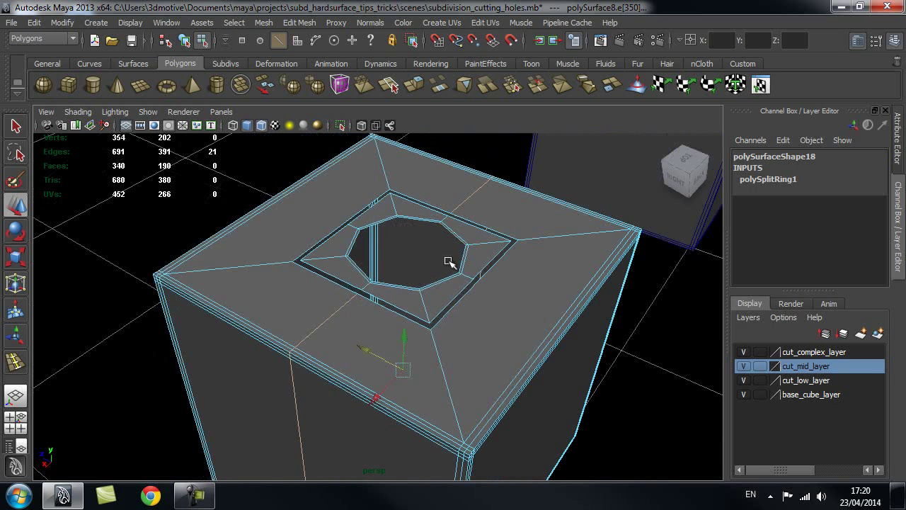
# - Insert a second edge loop across the cube's top, perpendicular to the first, and scale it straight
pyautogui.click(317, 22)
pyautogui.click(347, 152)
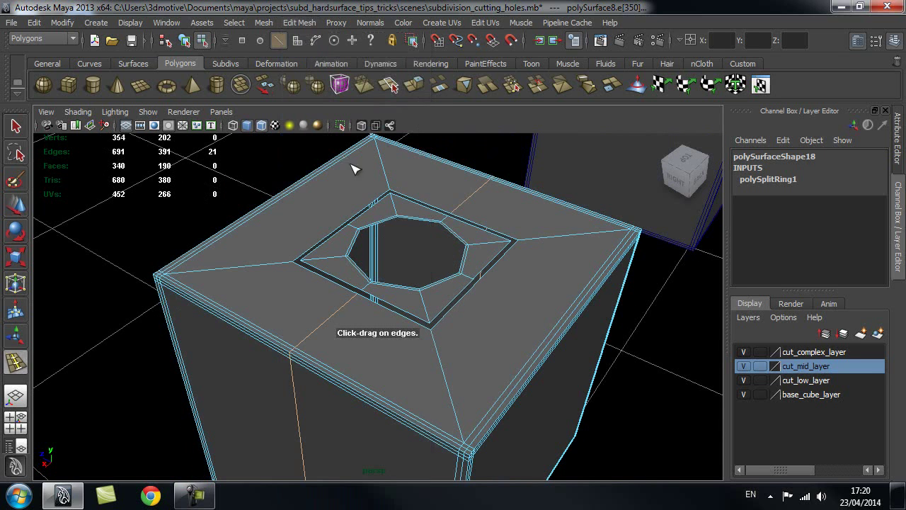
pyautogui.moveTo(545, 352); pyautogui.dragTo(536, 371)
pyautogui.press('r')
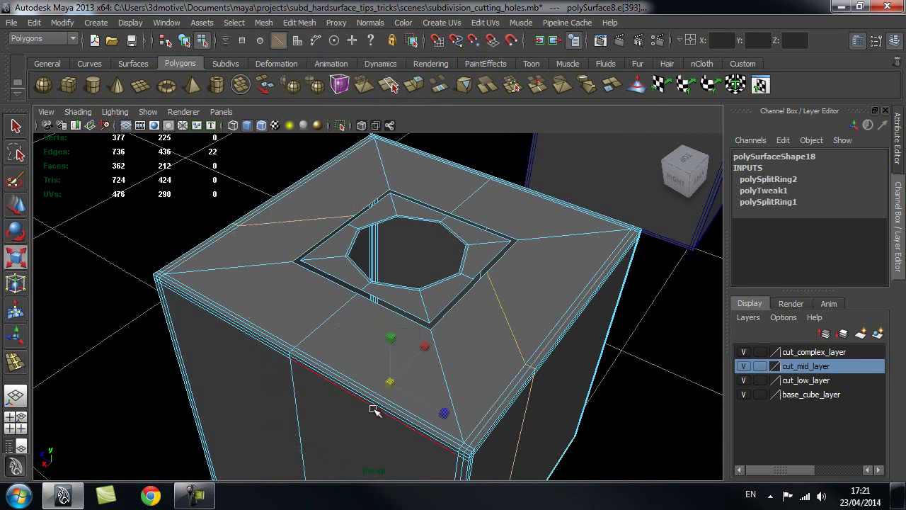
pyautogui.moveTo(427, 346); pyautogui.dragTo(396, 376)
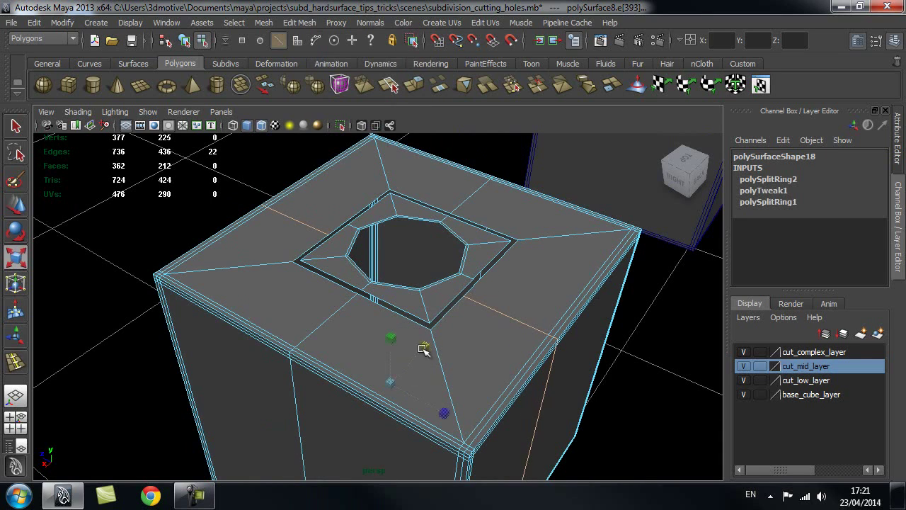
# - Snap the second edge loop in line with the patch's mid-side vertex, then return to object selection with nothing selected
pyautogui.press('w')
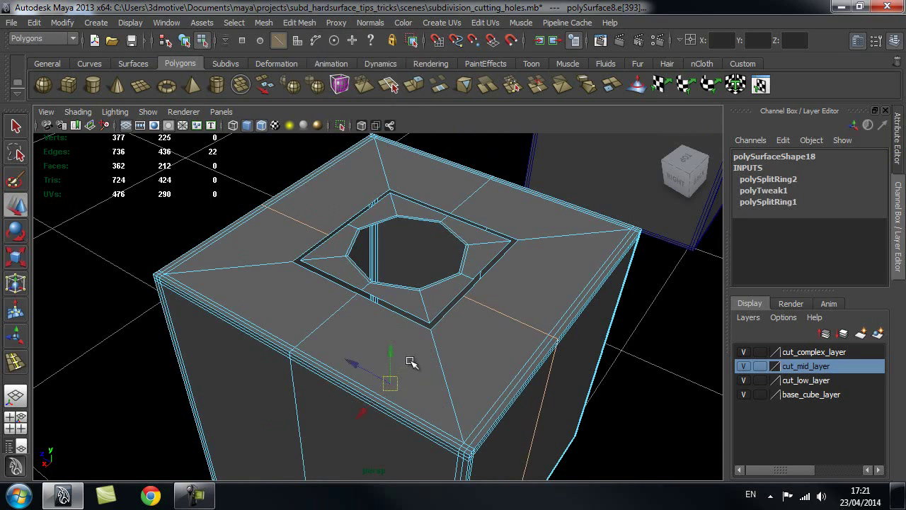
pyautogui.keyDown('alt'); pyautogui.moveTo(507, 344); pyautogui.dragTo(273, 388); pyautogui.keyUp('alt')
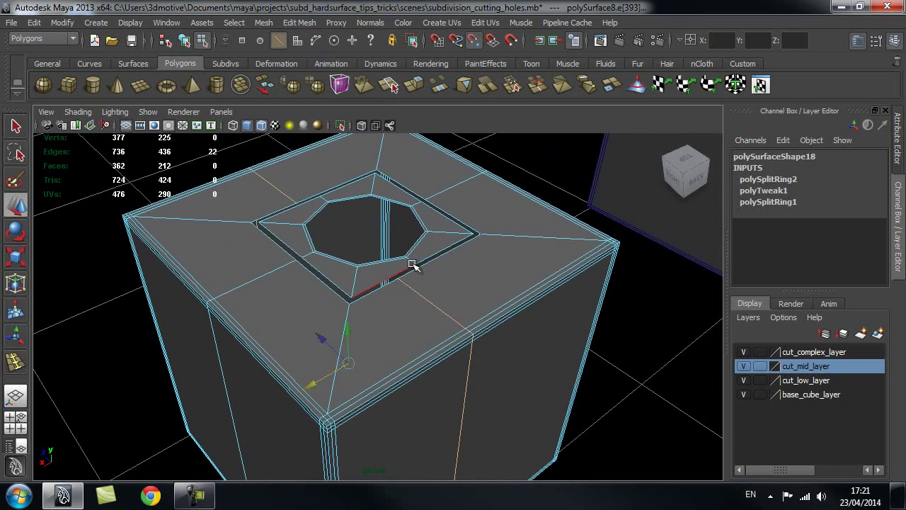
pyautogui.moveTo(412, 264); pyautogui.dragTo(414, 264, button='middle')
pyautogui.moveTo(411, 273)
pyautogui.keyDown('alt'); pyautogui.mouseDown()
pyautogui.moveTo(404, 323)
pyautogui.moveTo(449, 263)
pyautogui.moveTo(411, 272)
pyautogui.moveTo(522, 263)
pyautogui.moveTo(492, 263)
pyautogui.moveTo(418, 296)
pyautogui.moveTo(415, 278)
pyautogui.mouseUp(); pyautogui.keyUp('alt')
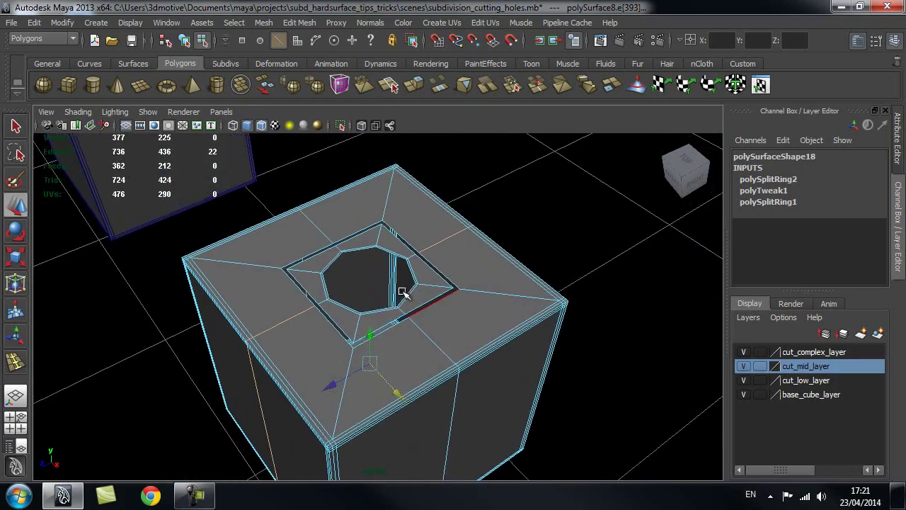
pyautogui.press('q')
pyautogui.moveTo(415, 278); pyautogui.dragTo(476, 233, button='right')
pyautogui.click(495, 206)
pyautogui.keyDown('alt'); pyautogui.moveTo(530, 269); pyautogui.dragTo(418, 279); pyautogui.keyUp('alt')
# - In the top view, merge the patch's eight outer vertices onto the matching vertices of the square opening with the Merge Vertex Tool
pyautogui.press('space')
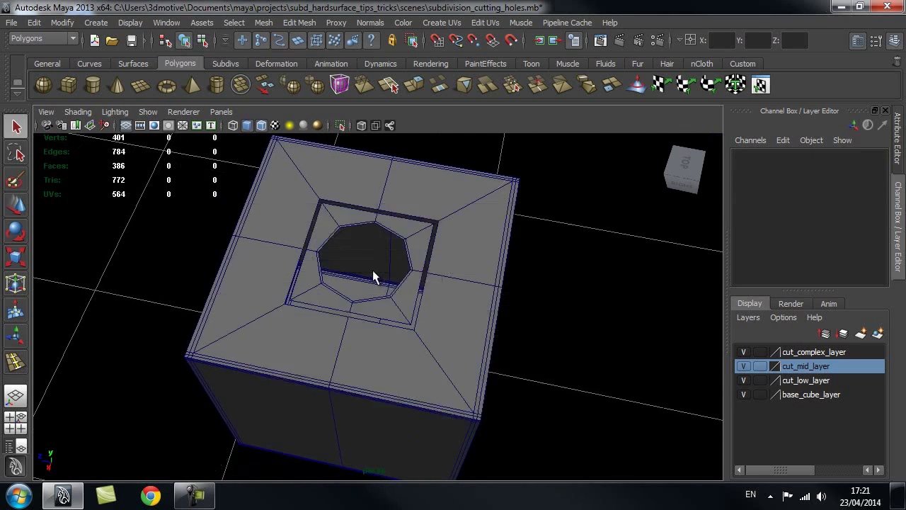
pyautogui.press('space')
pyautogui.press('space')
pyautogui.keyDown('alt'); pyautogui.moveTo(164, 317); pyautogui.dragTo(300, 129, button='right'); pyautogui.keyUp('alt')
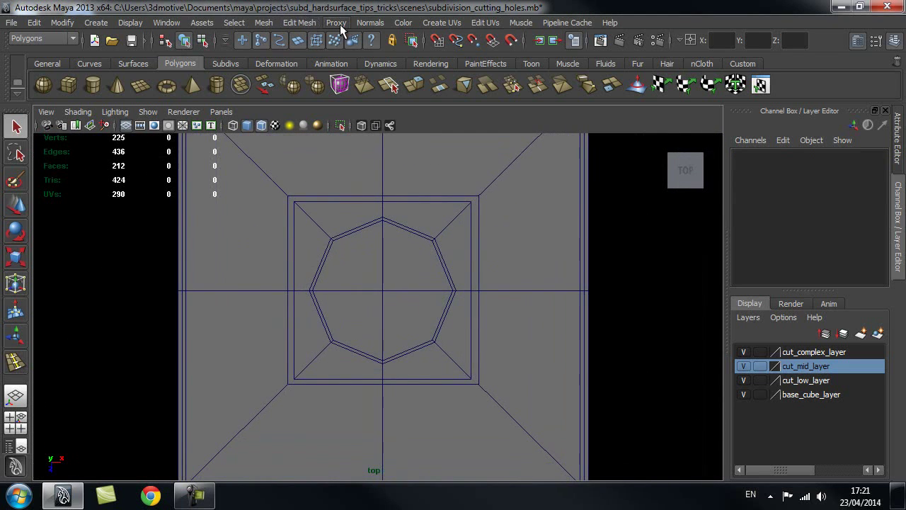
pyautogui.click(291, 22)
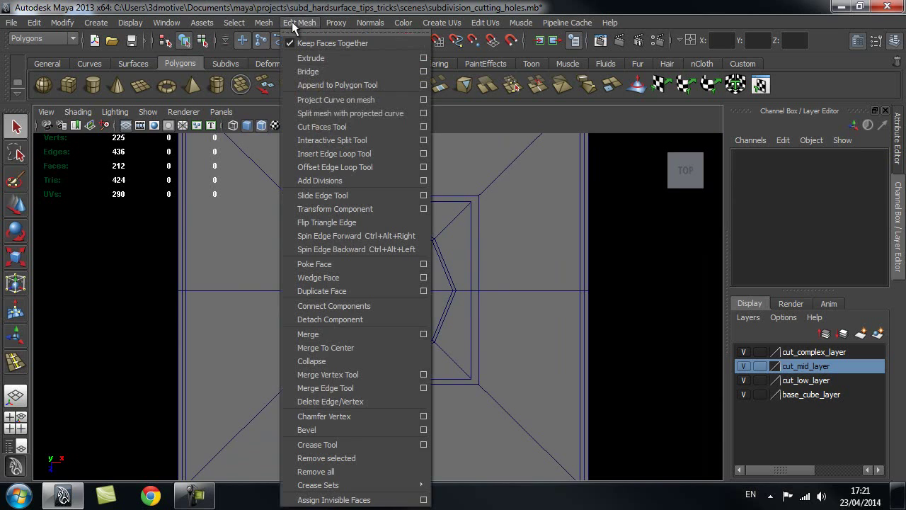
pyautogui.click(365, 376)
pyautogui.keyDown('alt'); pyautogui.moveTo(415, 222); pyautogui.dragTo(385, 259, button='middle'); pyautogui.keyUp('alt')
pyautogui.scroll(1, 384, 245)
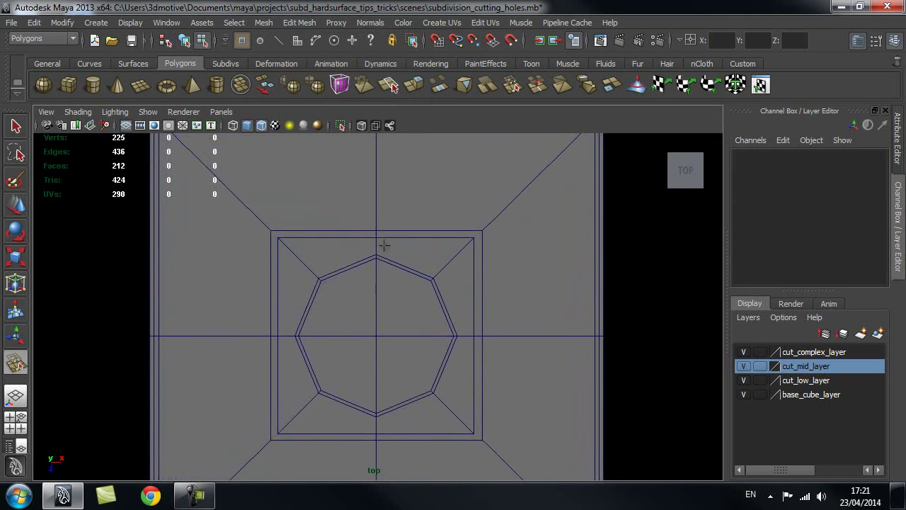
pyautogui.click(375, 237)
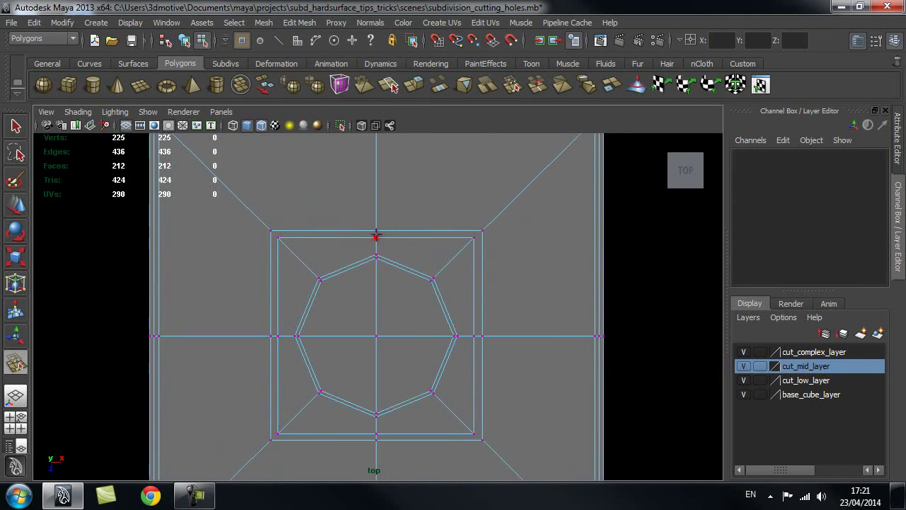
pyautogui.moveTo(376, 237); pyautogui.dragTo(376, 230)
pyautogui.moveTo(280, 239); pyautogui.dragTo(271, 231)
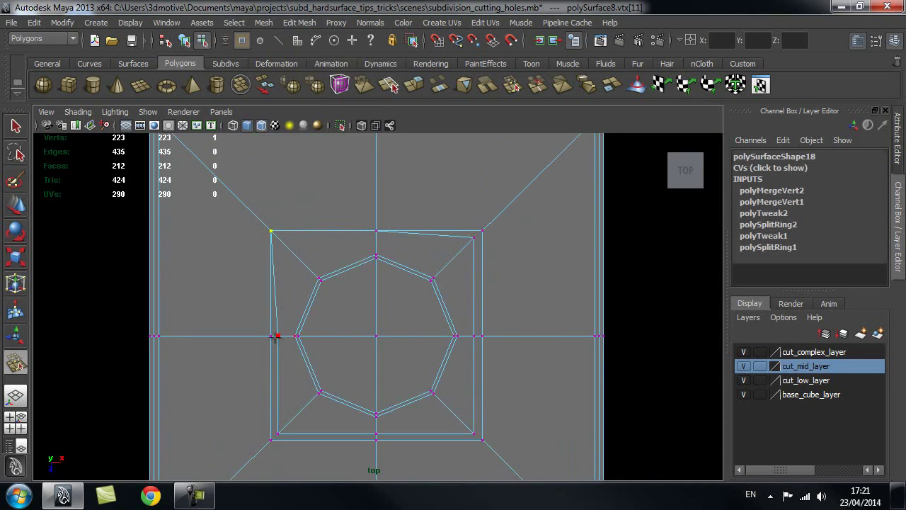
pyautogui.moveTo(275, 337); pyautogui.dragTo(271, 337)
pyautogui.moveTo(278, 433); pyautogui.dragTo(271, 440)
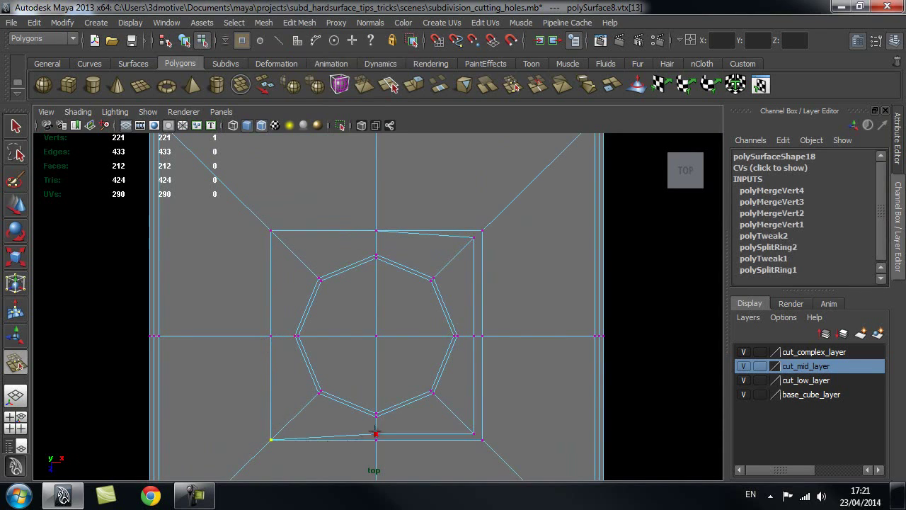
pyautogui.moveTo(376, 434); pyautogui.dragTo(376, 440)
pyautogui.moveTo(481, 437); pyautogui.dragTo(482, 440)
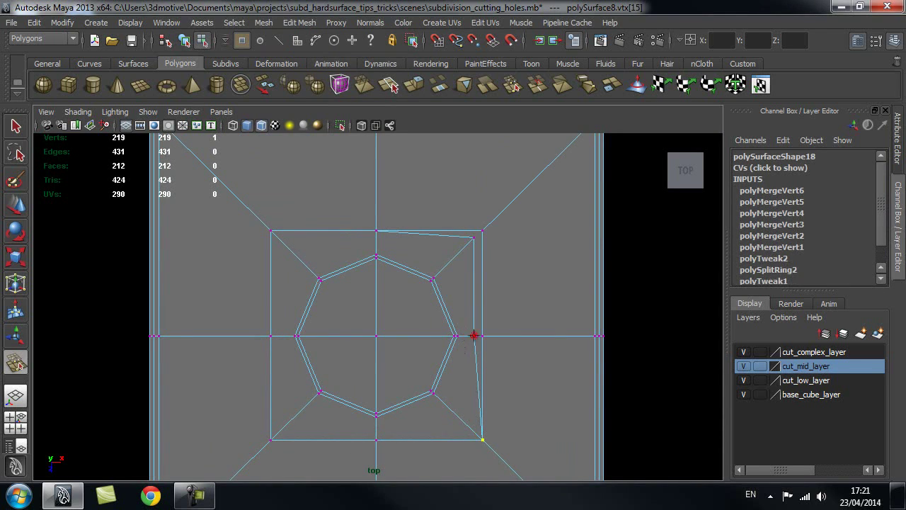
pyautogui.moveTo(474, 335); pyautogui.dragTo(482, 335)
pyautogui.moveTo(483, 234); pyautogui.dragTo(483, 231)
pyautogui.press('q')
# - Preview the joined cube smoothed in the perspective view and examine the round hole without the wireframe overlay
pyautogui.press('space')
pyautogui.moveTo(460, 285); pyautogui.dragTo(504, 357)
pyautogui.moveTo(419, 311); pyautogui.dragTo(476, 233, button='right')
pyautogui.keyDown('alt'); pyautogui.moveTo(165, 243); pyautogui.dragTo(322, 238, button='right'); pyautogui.keyUp('alt')
pyautogui.keyDown('alt'); pyautogui.moveTo(322, 245); pyautogui.dragTo(423, 266); pyautogui.keyUp('alt')
pyautogui.press('3')
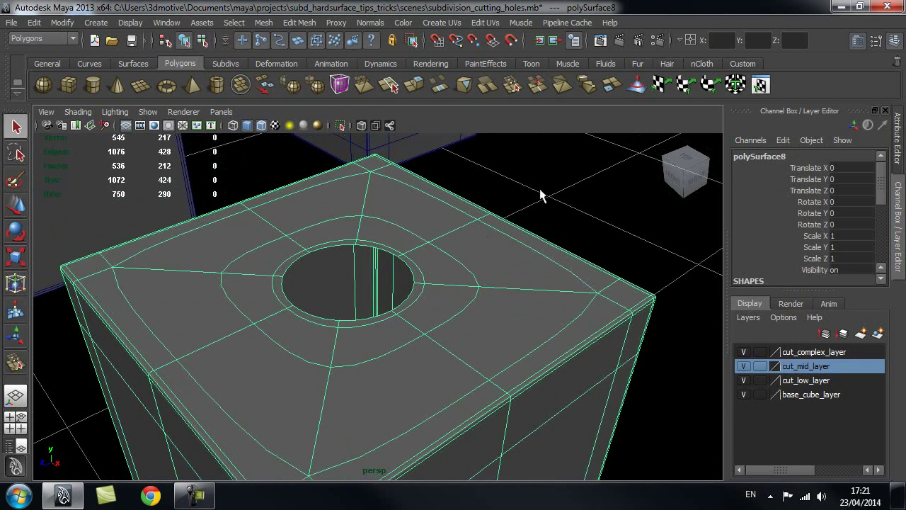
pyautogui.click(555, 207)
pyautogui.keyDown('alt'); pyautogui.moveTo(555, 208); pyautogui.dragTo(456, 257); pyautogui.keyUp('alt')
pyautogui.click(256, 132)
pyautogui.moveTo(409, 234)
pyautogui.keyDown('alt'); pyautogui.mouseDown()
pyautogui.moveTo(461, 259)
pyautogui.moveTo(325, 247)
pyautogui.moveTo(495, 245)
pyautogui.moveTo(303, 317)
pyautogui.mouseUp(); pyautogui.keyUp('alt')
pyautogui.click(427, 294)
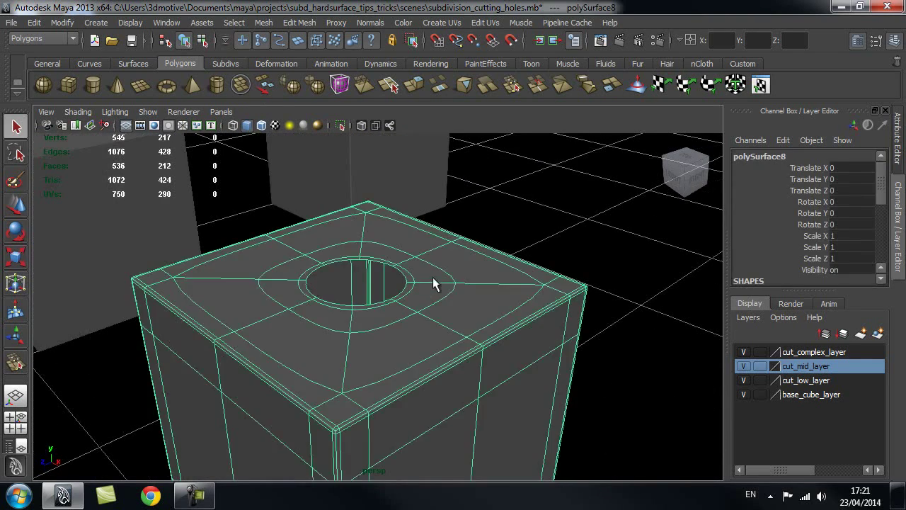
pyautogui.keyDown('alt'); pyautogui.moveTo(435, 282); pyautogui.dragTo(445, 229); pyautogui.keyUp('alt')
pyautogui.keyDown('alt'); pyautogui.moveTo(361, 336); pyautogui.dragTo(205, 333); pyautogui.keyUp('alt')
# - Return to the unsmoothed mesh and extrude the hole's border edges downward repeatedly, forming a deep wall with thin supporting bands
pyautogui.press('1')
pyautogui.keyDown('alt'); pyautogui.moveTo(241, 297); pyautogui.dragTo(402, 145, button='right'); pyautogui.keyUp('alt')
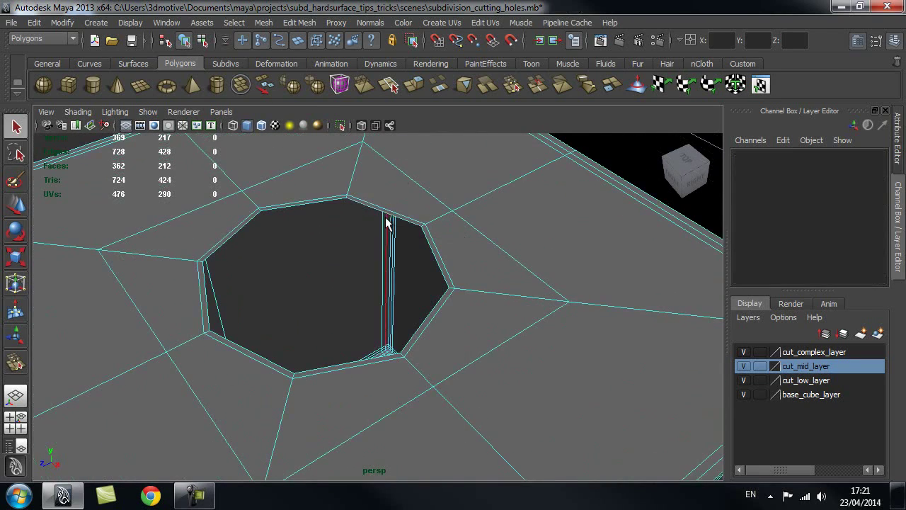
pyautogui.click(382, 202)
pyautogui.click(300, 22)
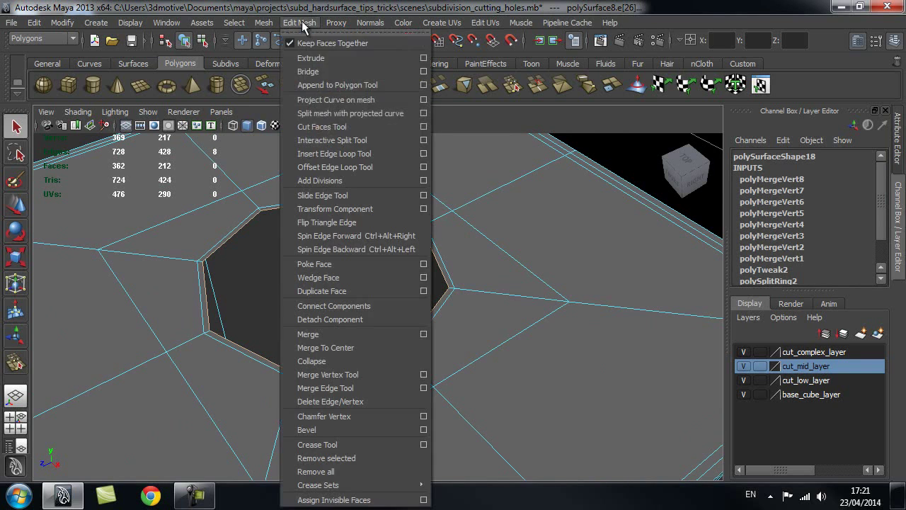
pyautogui.click(312, 57)
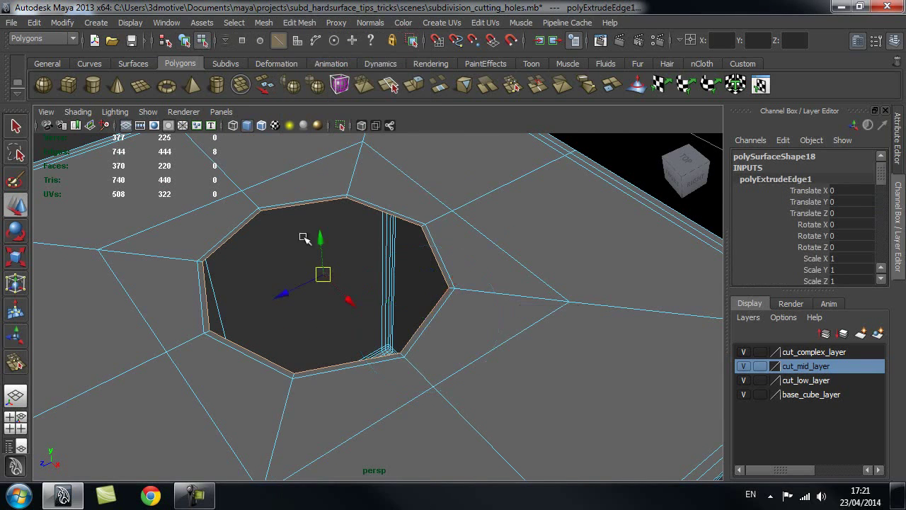
pyautogui.moveTo(323, 239); pyautogui.dragTo(318, 242)
pyautogui.press('g')
pyautogui.moveTo(318, 241); pyautogui.dragTo(364, 318)
pyautogui.press('g')
pyautogui.press('w')
# - Extrude the bottom border edges inward to form a floor and merge the innermost ring to its centre
pyautogui.press('g')
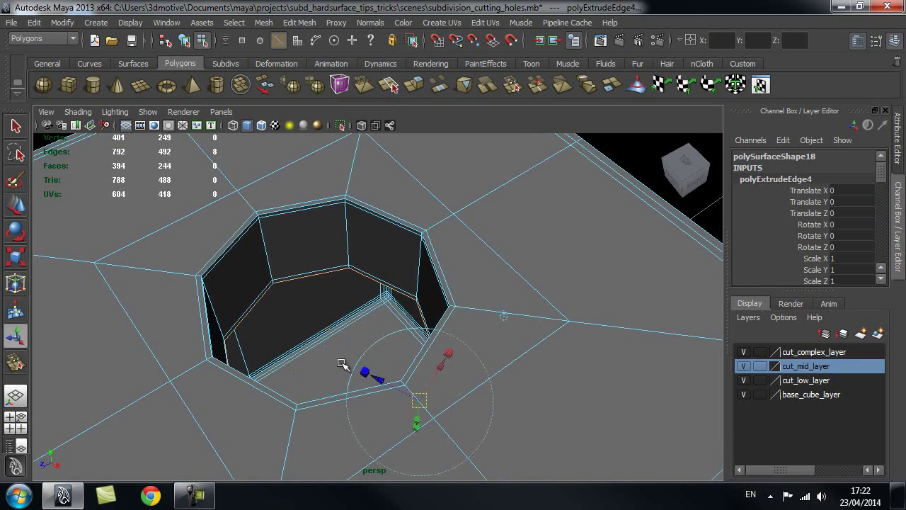
pyautogui.moveTo(331, 353); pyautogui.dragTo(326, 357)
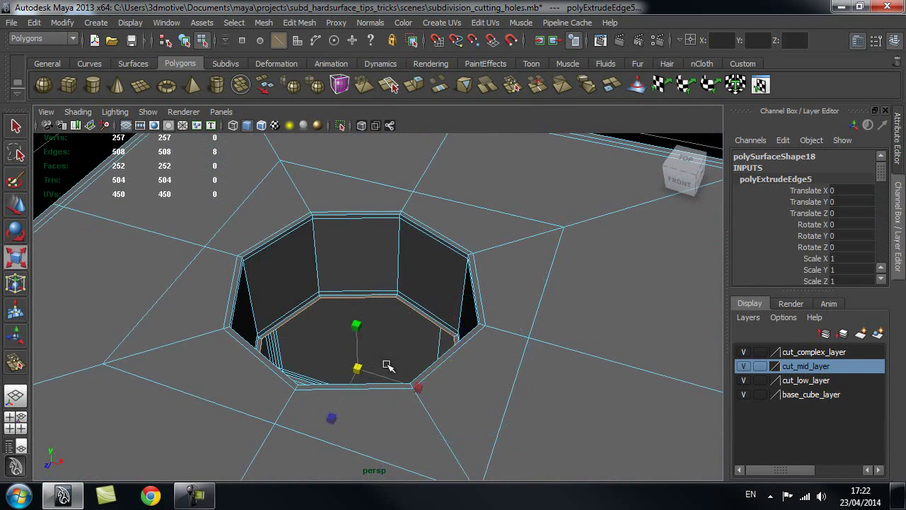
pyautogui.moveTo(359, 365)
pyautogui.mouseDown()
pyautogui.moveTo(279, 380)
pyautogui.moveTo(357, 368)
pyautogui.mouseUp()
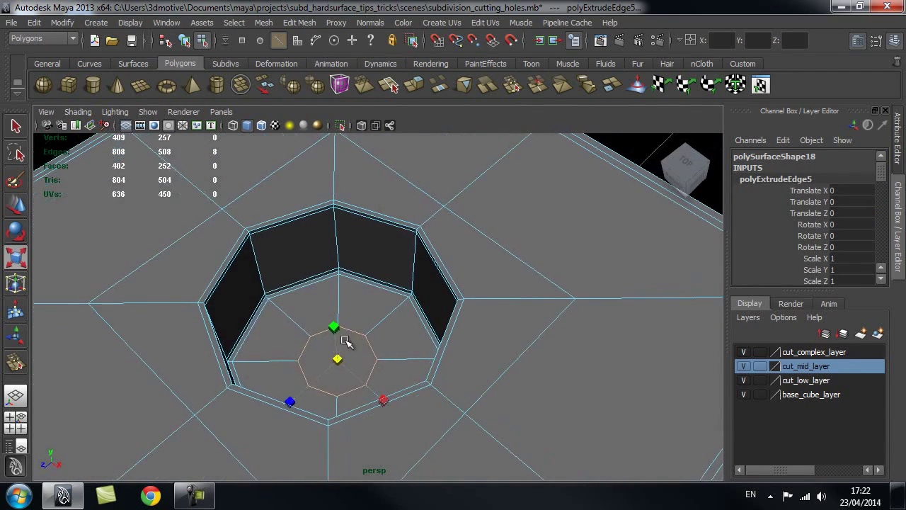
pyautogui.keyDown('ctrl'); pyautogui.rightClick(350, 305); pyautogui.keyUp('ctrl')
pyautogui.keyDown('ctrl'); pyautogui.moveTo(350, 304); pyautogui.dragTo(334, 272, button='right'); pyautogui.keyUp('ctrl')
# - Align the merged centre vertex vertically with the hole floor's outer ring using vertex snapping
pyautogui.keyDown('alt'); pyautogui.moveTo(334, 273); pyautogui.dragTo(348, 331); pyautogui.keyUp('alt')
pyautogui.press('w')
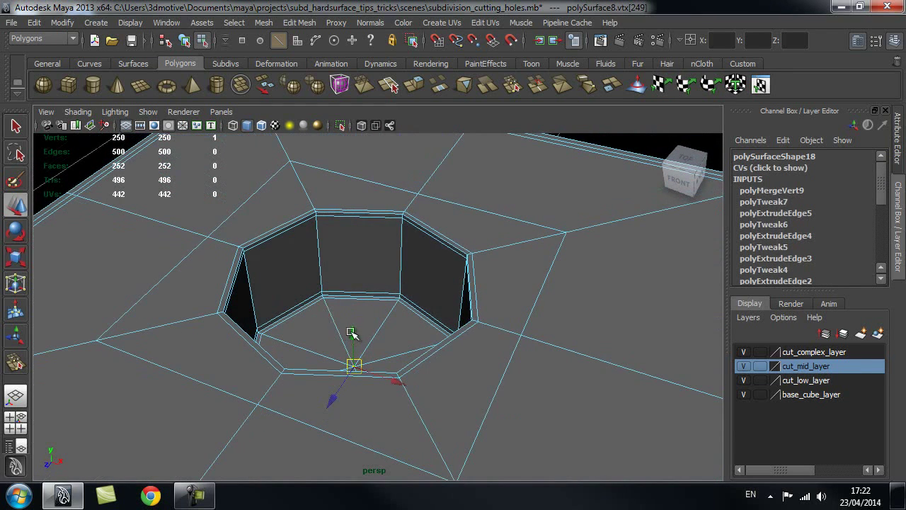
pyautogui.keyDown('alt'); pyautogui.moveTo(226, 356); pyautogui.dragTo(304, 359, button='right'); pyautogui.keyUp('alt')
pyautogui.press('v')
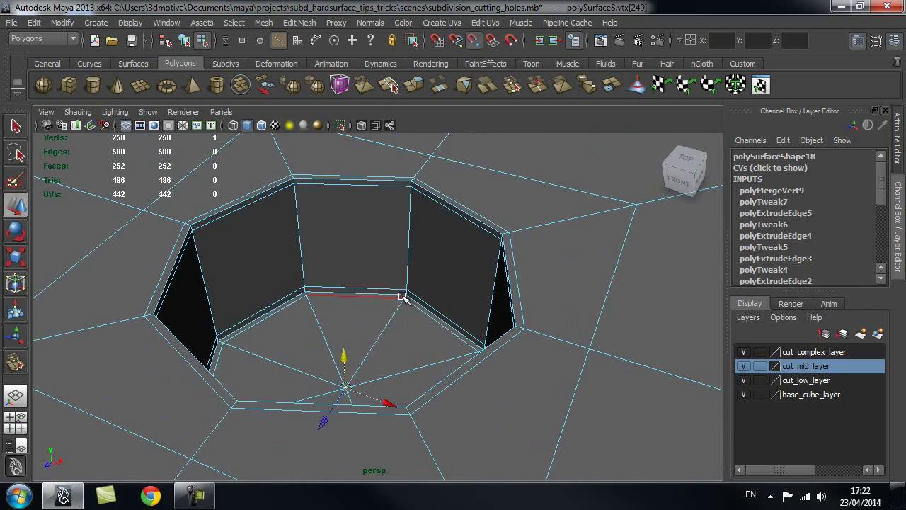
pyautogui.keyDown('alt'); pyautogui.moveTo(405, 319); pyautogui.dragTo(339, 364); pyautogui.keyUp('alt')
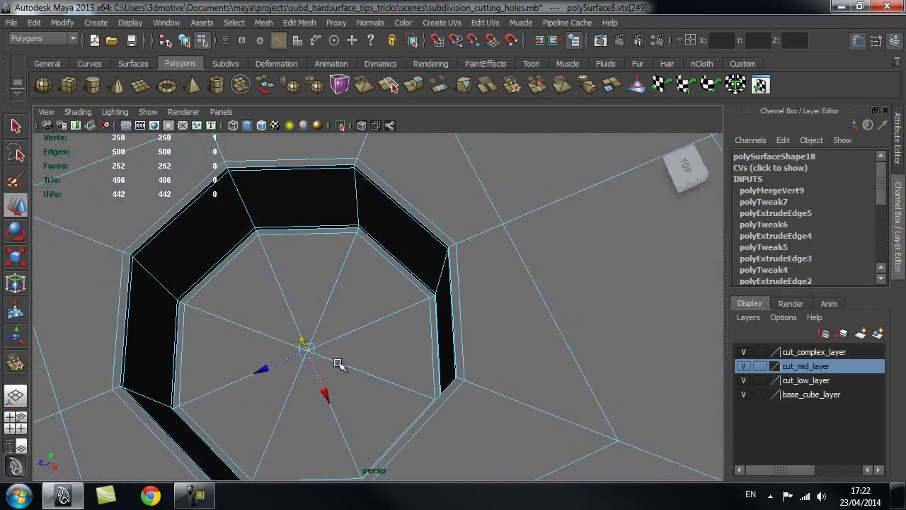
pyautogui.keyDown('alt'); pyautogui.moveTo(366, 352); pyautogui.dragTo(319, 354, button='right'); pyautogui.keyUp('alt')
pyautogui.keyDown('alt'); pyautogui.moveTo(319, 354); pyautogui.dragTo(354, 340, button='middle'); pyautogui.keyUp('alt')
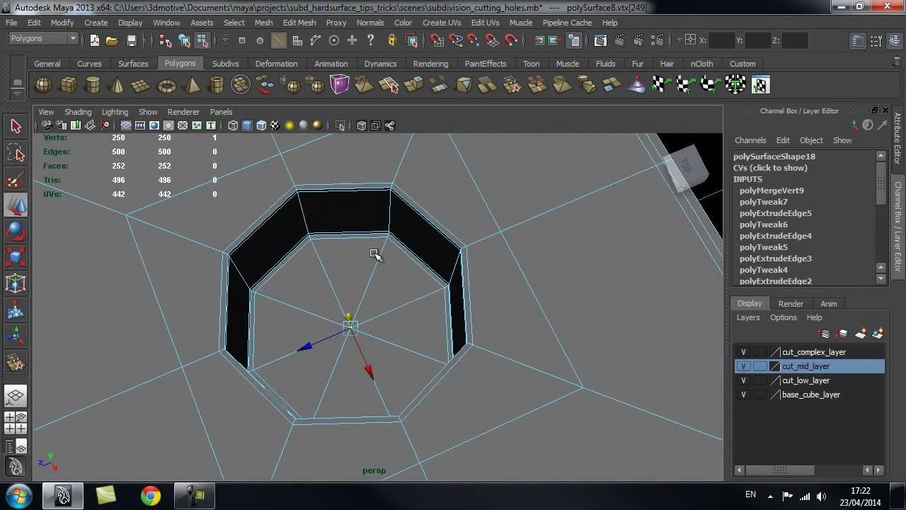
# - Delete four alternate spoke edges on the hole's floor so that it consists of four quads
pyautogui.press('q')
pyautogui.moveTo(373, 271); pyautogui.dragTo(371, 270, button='right')
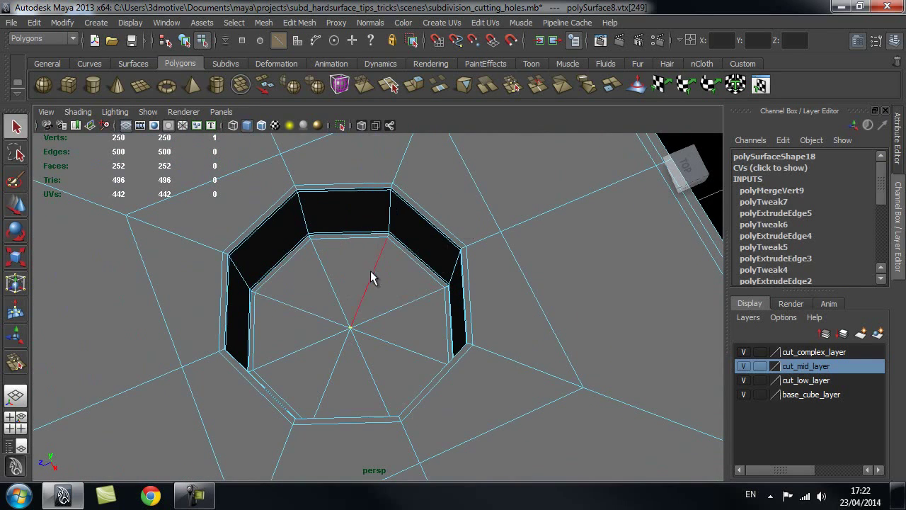
pyautogui.click(370, 271)
pyautogui.keyDown('alt'); pyautogui.moveTo(369, 291); pyautogui.dragTo(319, 296); pyautogui.keyUp('alt')
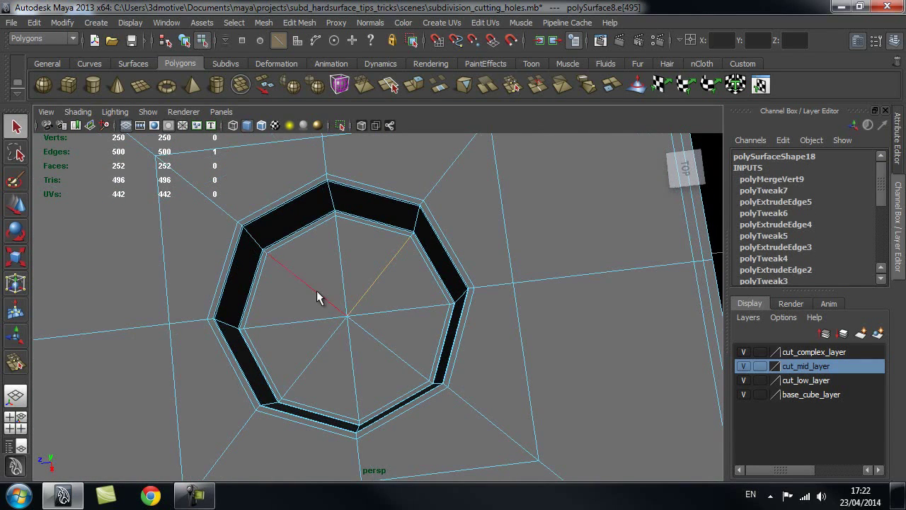
pyautogui.keyDown('shift'); pyautogui.click(382, 351); pyautogui.keyUp('shift')
pyautogui.keyDown('shift'); pyautogui.click(314, 360); pyautogui.keyUp('shift')
pyautogui.keyDown('shift'); pyautogui.moveTo(358, 306); pyautogui.dragTo(305, 329, button='right'); pyautogui.keyUp('shift')
pyautogui.keyDown('alt'); pyautogui.moveTo(364, 366); pyautogui.dragTo(344, 353); pyautogui.keyUp('alt')
pyautogui.scroll(-5, 322, 359)
pyautogui.scroll(1, 302, 291)
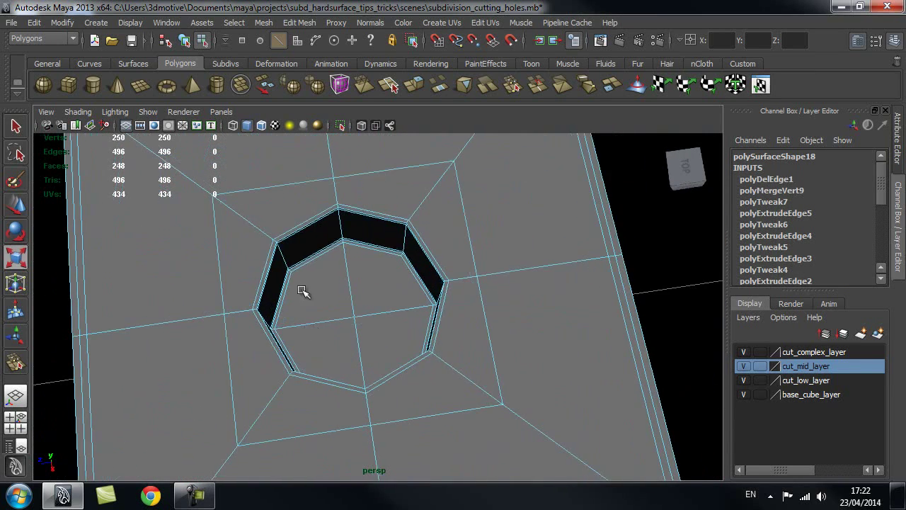
# - Check the cube with Cleanup, selecting matching polygons for faces with more than 4 sides, and close the options
pyautogui.keyDown('alt'); pyautogui.moveTo(380, 316); pyautogui.dragTo(216, 321, button='right'); pyautogui.keyUp('alt')
pyautogui.moveTo(352, 285); pyautogui.dragTo(424, 209, button='right')
pyautogui.keyDown('alt'); pyautogui.moveTo(477, 293); pyautogui.dragTo(391, 192); pyautogui.keyUp('alt')
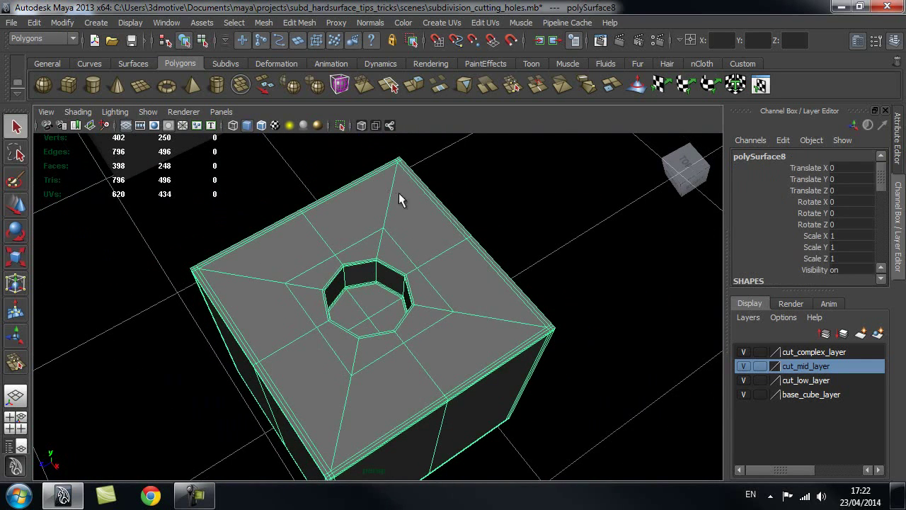
pyautogui.click(263, 23)
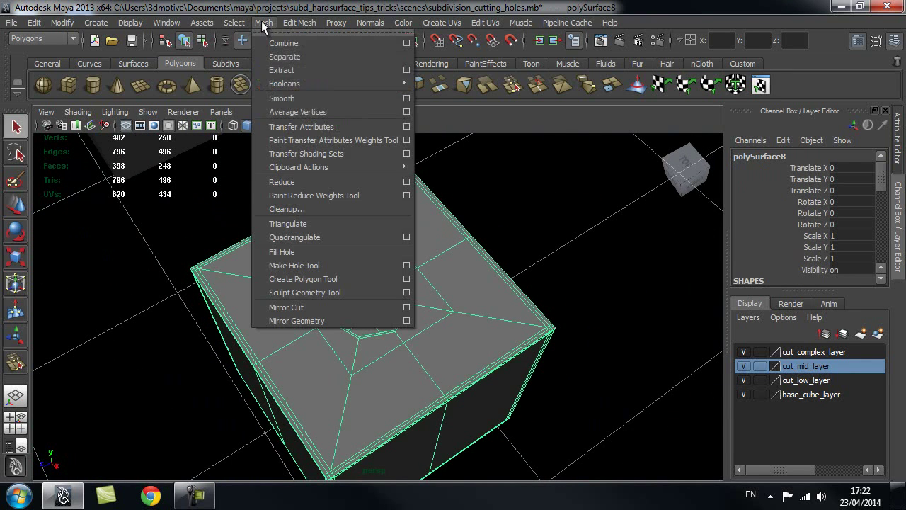
pyautogui.click(300, 209)
pyautogui.moveTo(687, 34); pyautogui.dragTo(617, 61)
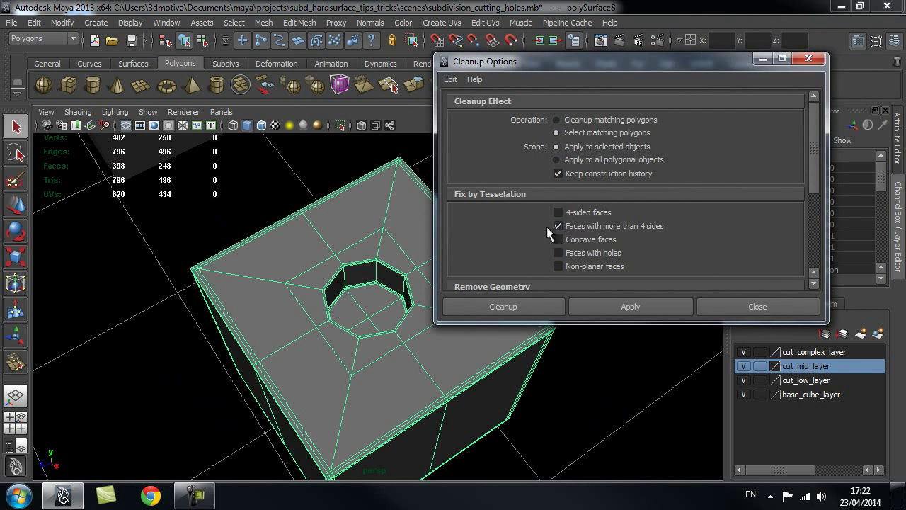
pyautogui.click(610, 305)
pyautogui.keyDown('alt'); pyautogui.moveTo(577, 404); pyautogui.dragTo(496, 405); pyautogui.keyUp('alt')
pyautogui.keyDown('alt'); pyautogui.moveTo(320, 311); pyautogui.dragTo(362, 295); pyautogui.keyUp('alt')
pyautogui.click(755, 307)
# - Deselect the mesh and examine the smoothed cube with its recessed round hole beside the other cubes
pyautogui.moveTo(383, 285); pyautogui.dragTo(429, 234, button='right')
pyautogui.click(500, 235)
pyautogui.keyDown('alt'); pyautogui.moveTo(500, 234); pyautogui.dragTo(490, 267); pyautogui.keyUp('alt')
pyautogui.keyDown('alt'); pyautogui.moveTo(491, 268); pyautogui.dragTo(376, 280, button='right'); pyautogui.keyUp('alt')
pyautogui.keyDown('alt'); pyautogui.moveTo(346, 284); pyautogui.dragTo(401, 288, button='middle'); pyautogui.keyUp('alt')
pyautogui.keyDown('alt'); pyautogui.moveTo(401, 287); pyautogui.dragTo(356, 262, button='right'); pyautogui.keyUp('alt')
pyautogui.keyDown('alt'); pyautogui.moveTo(382, 259); pyautogui.dragTo(376, 283, button='middle'); pyautogui.keyUp('alt')
pyautogui.keyDown('alt'); pyautogui.moveTo(404, 280); pyautogui.dragTo(409, 284); pyautogui.keyUp('alt')
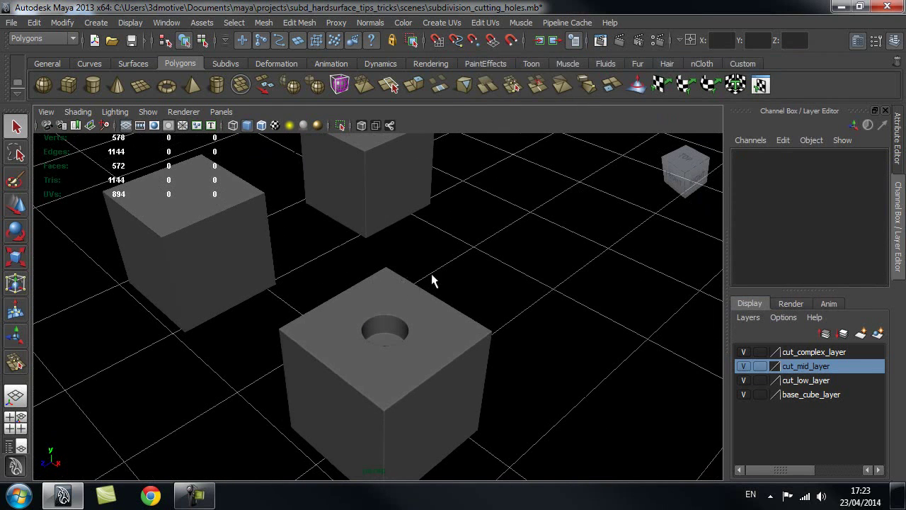